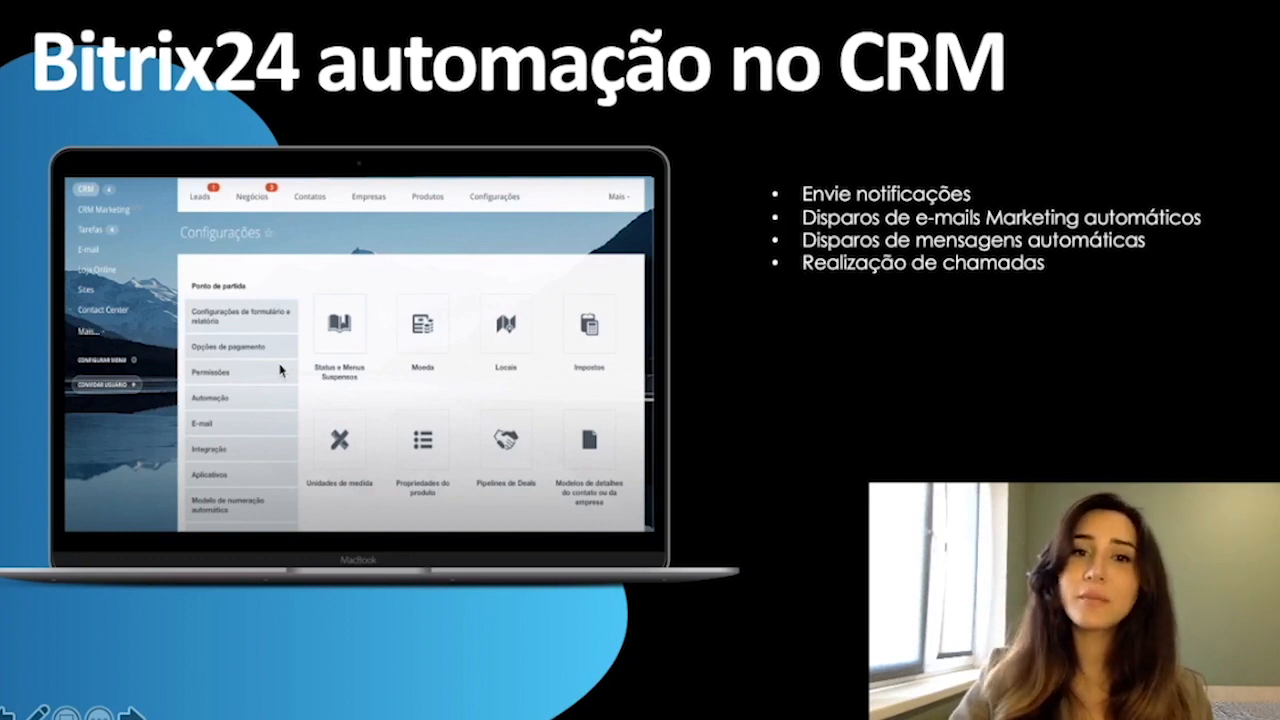
pyautogui.press('Right')
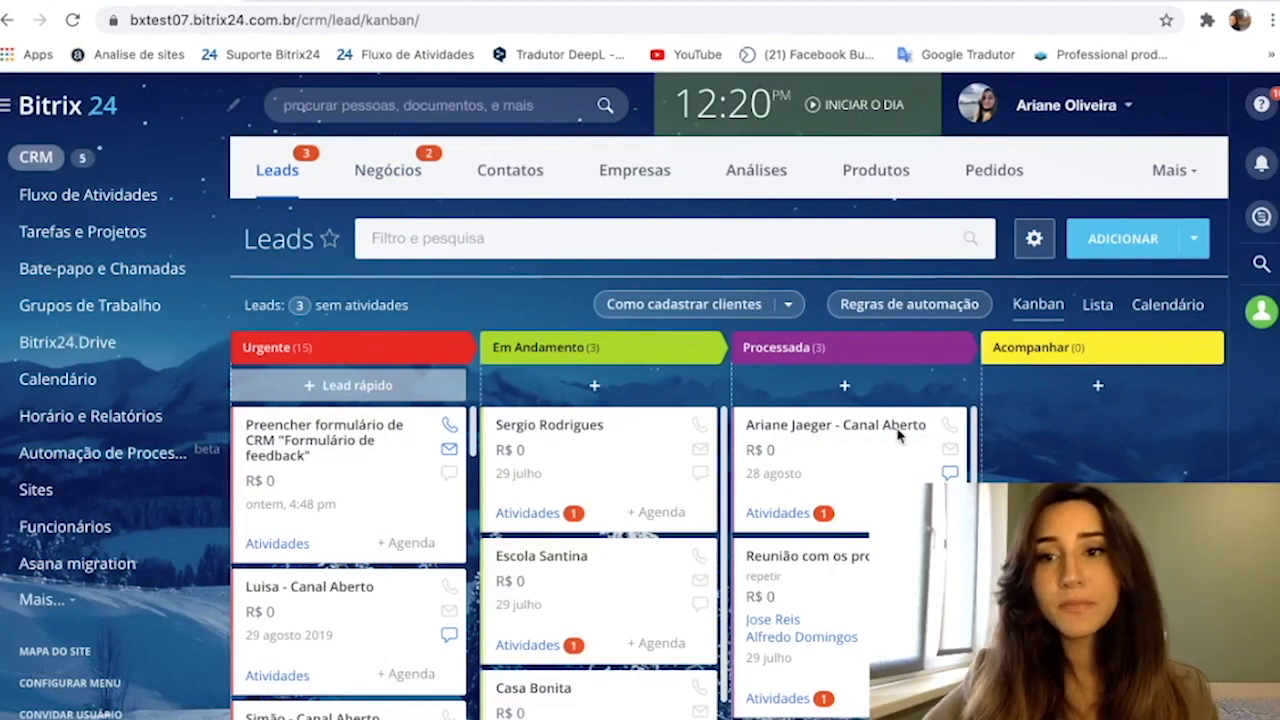
# - Open the automation settings for Leads from the CRM configuration
pyautogui.click(1180, 188)
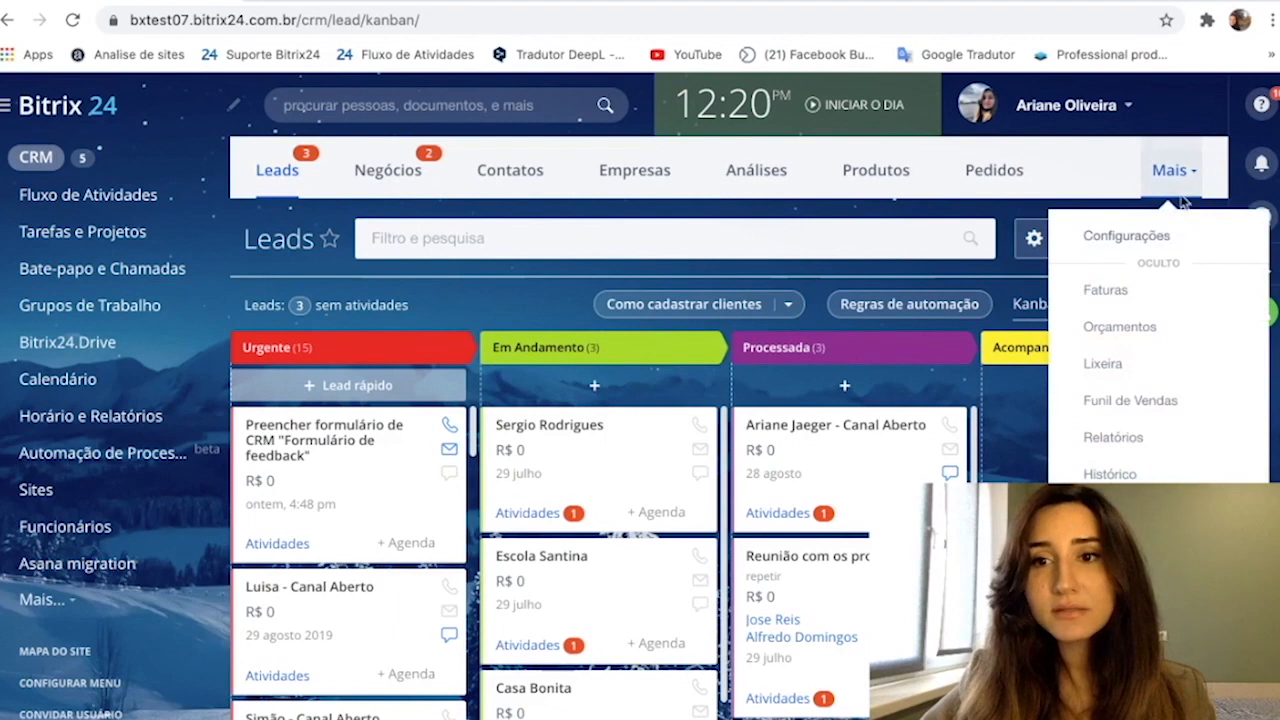
pyautogui.click(1148, 234)
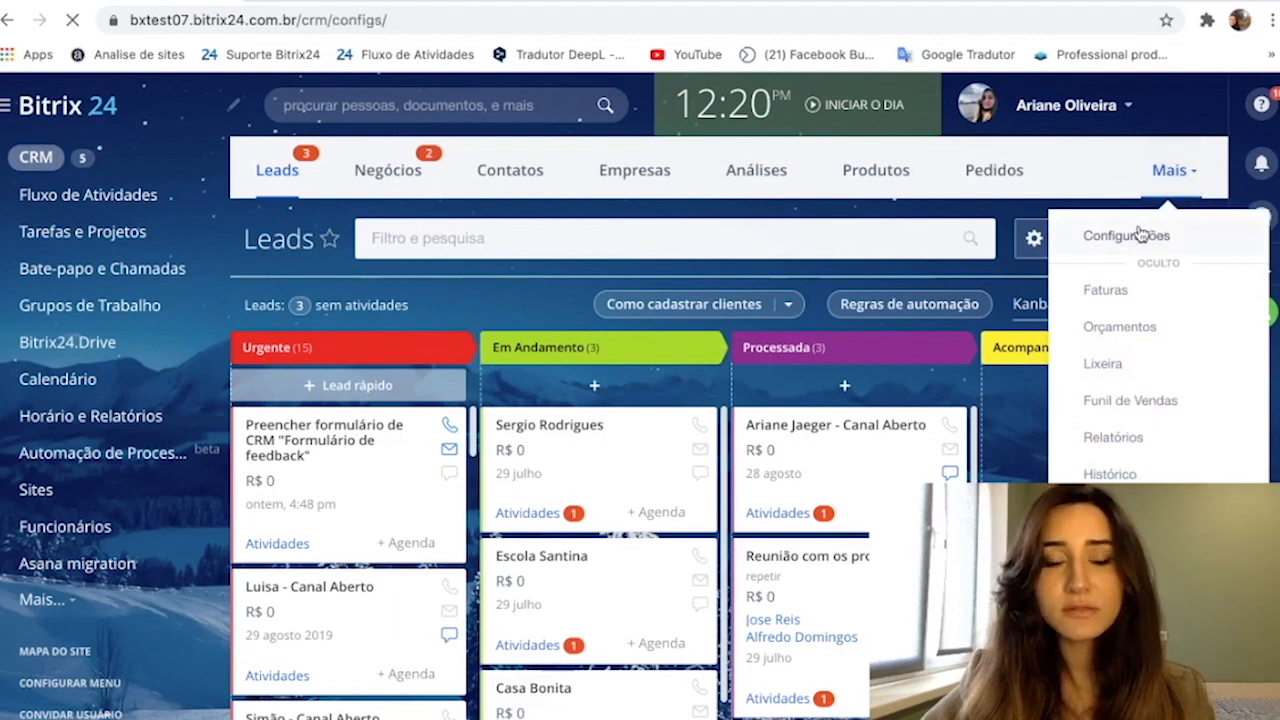
pyautogui.scroll(-1, 500, 185)
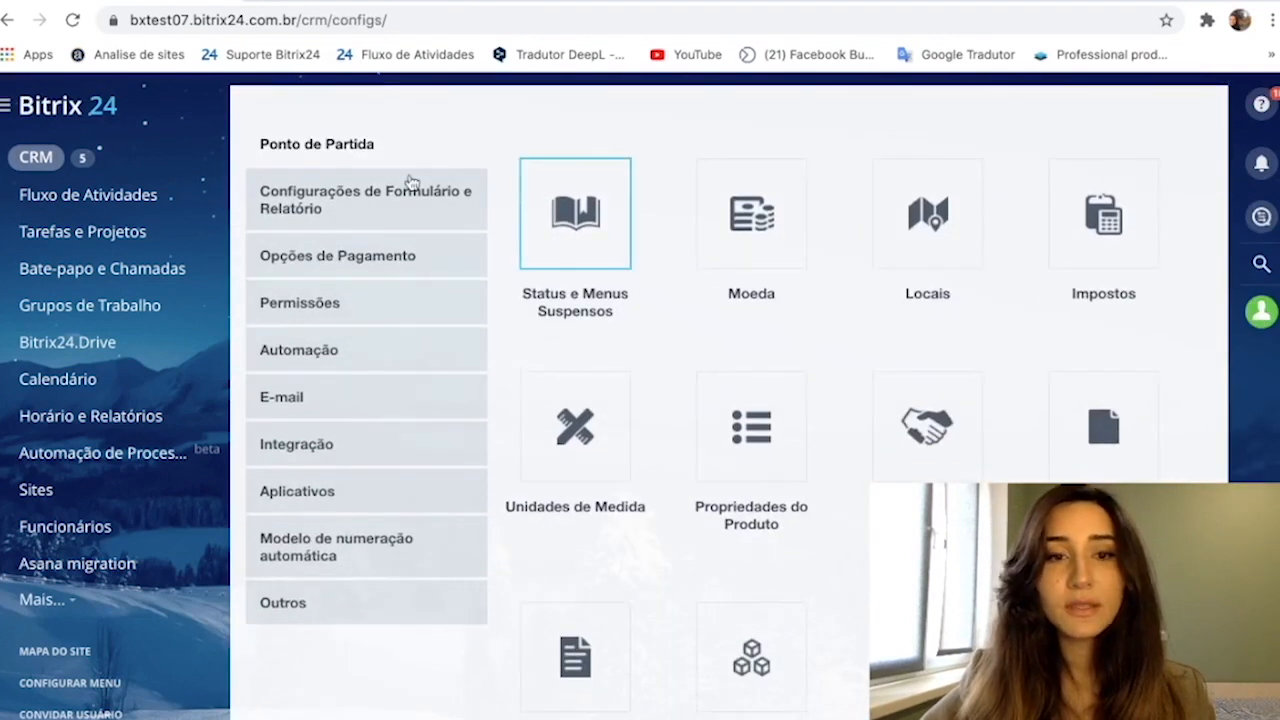
pyautogui.click(331, 350)
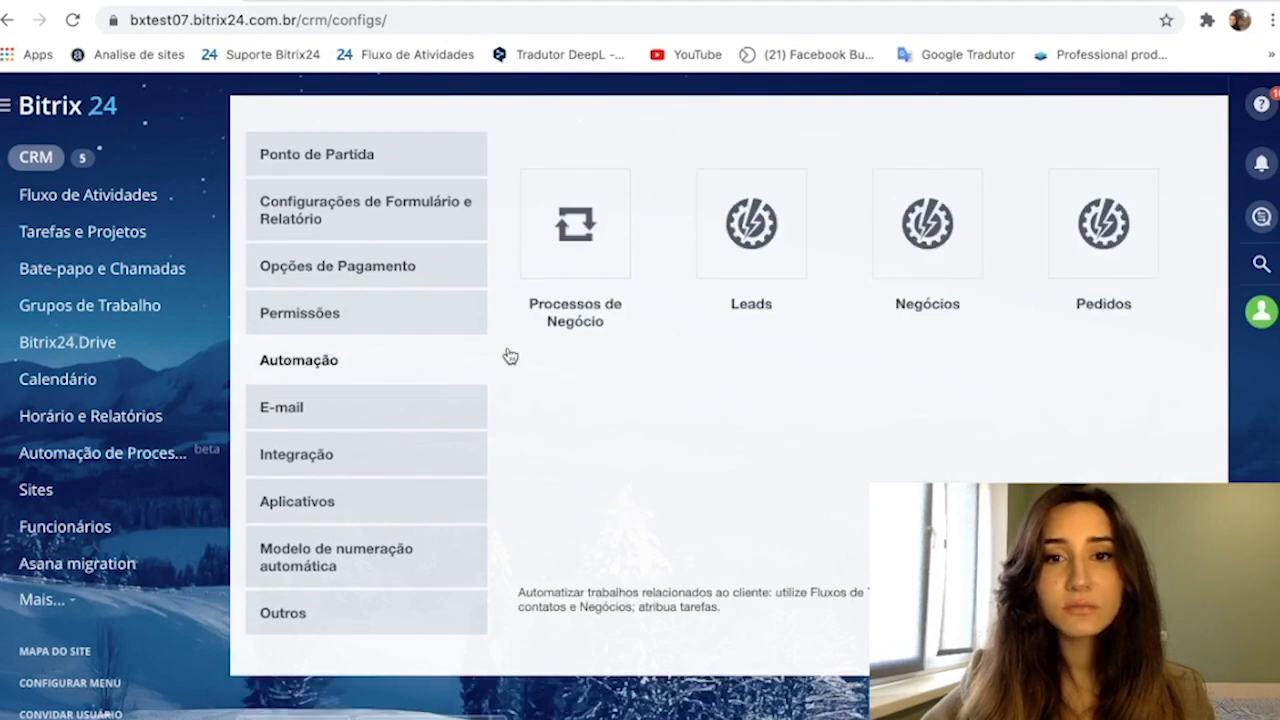
pyautogui.click(750, 258)
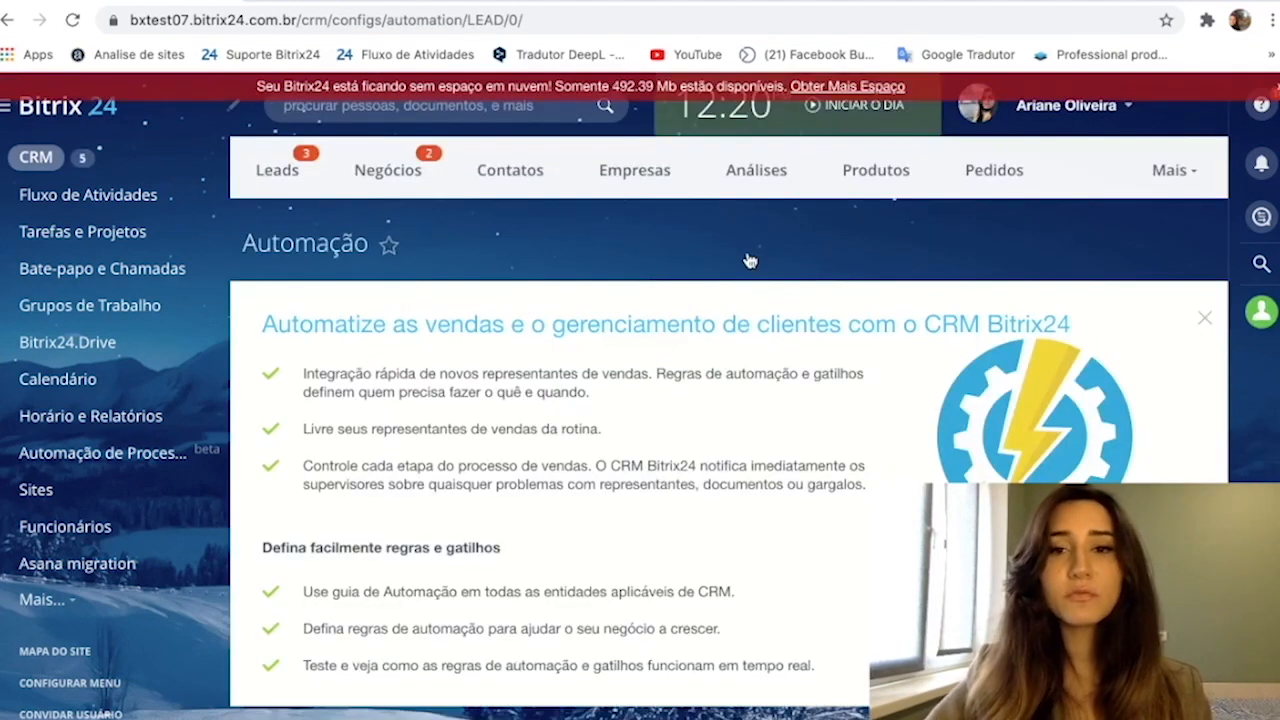
# - Start configuring the lead automation rules and review the settings of the existing "Enviar e-mail" rule in the Urgente stage
pyautogui.scroll(-2, 783, 366)
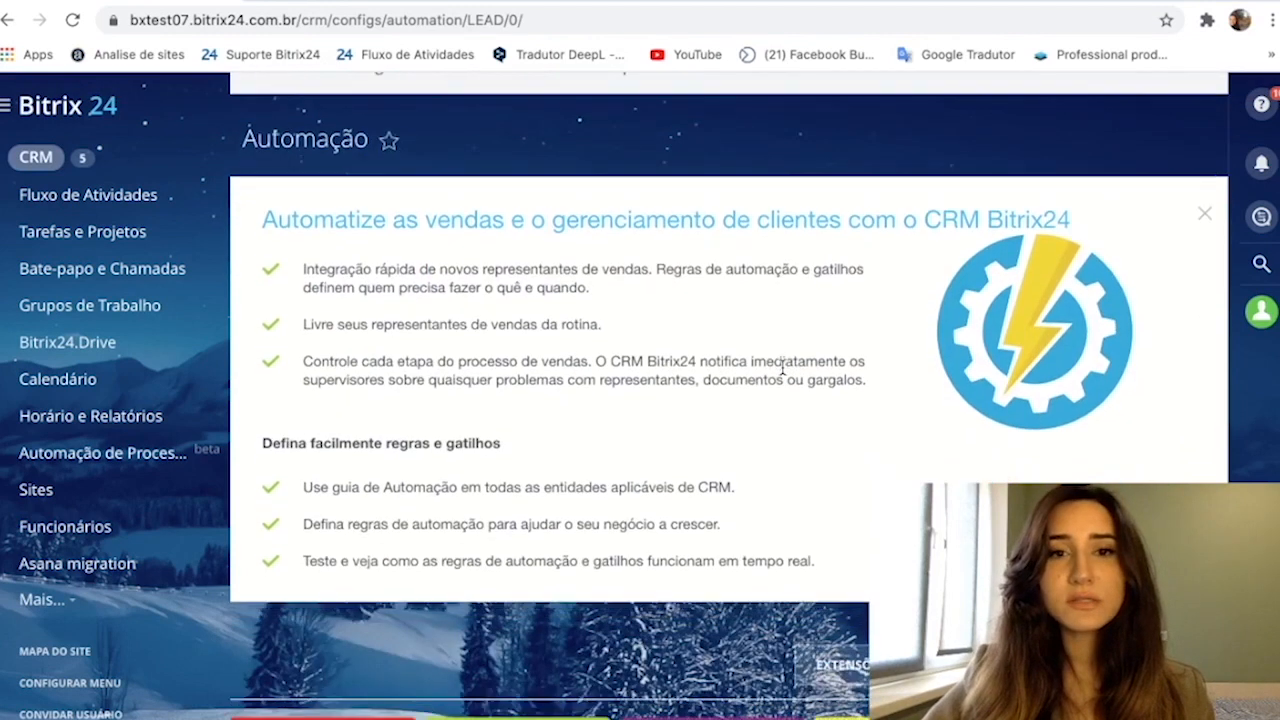
pyautogui.scroll(-6, 783, 366)
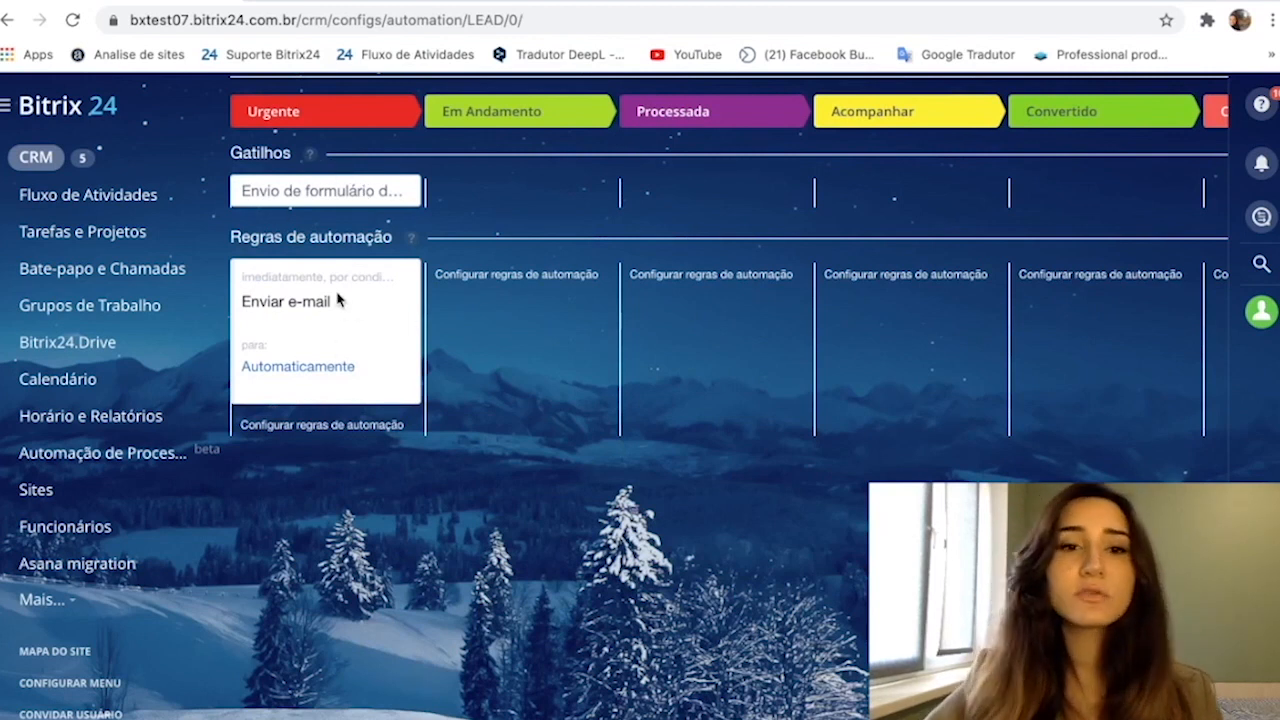
pyautogui.click(360, 426)
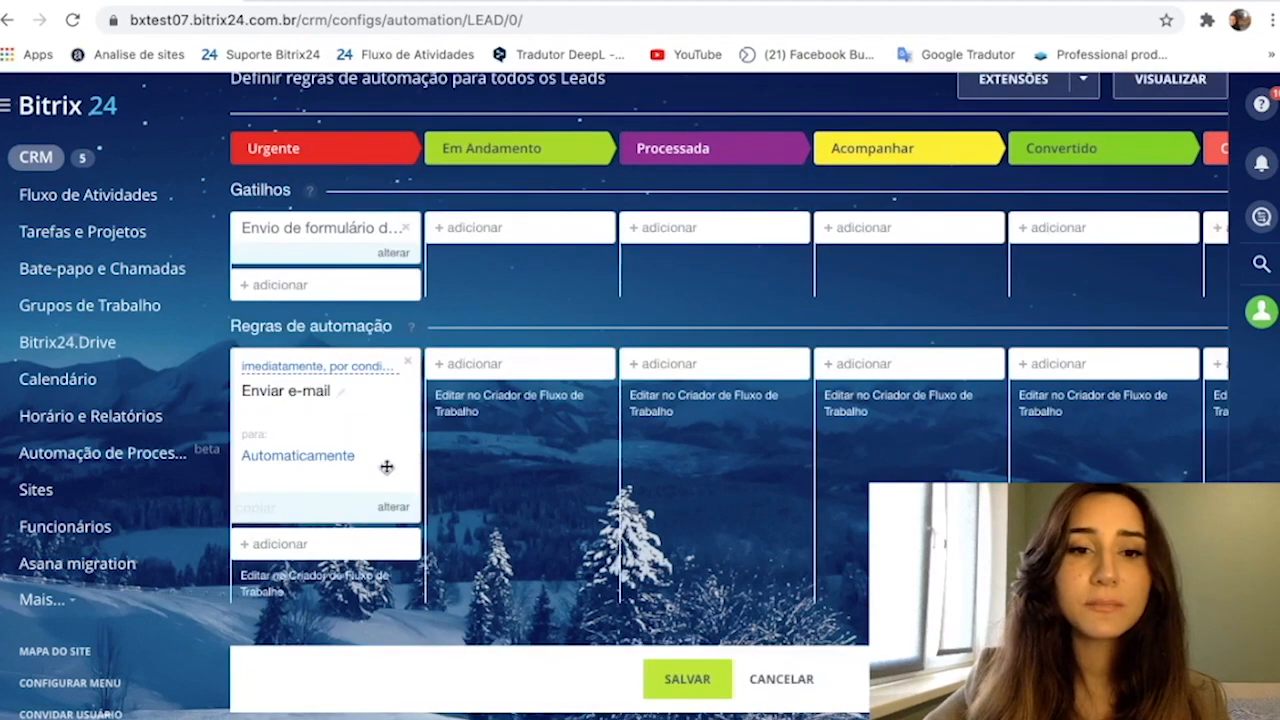
pyautogui.click(392, 509)
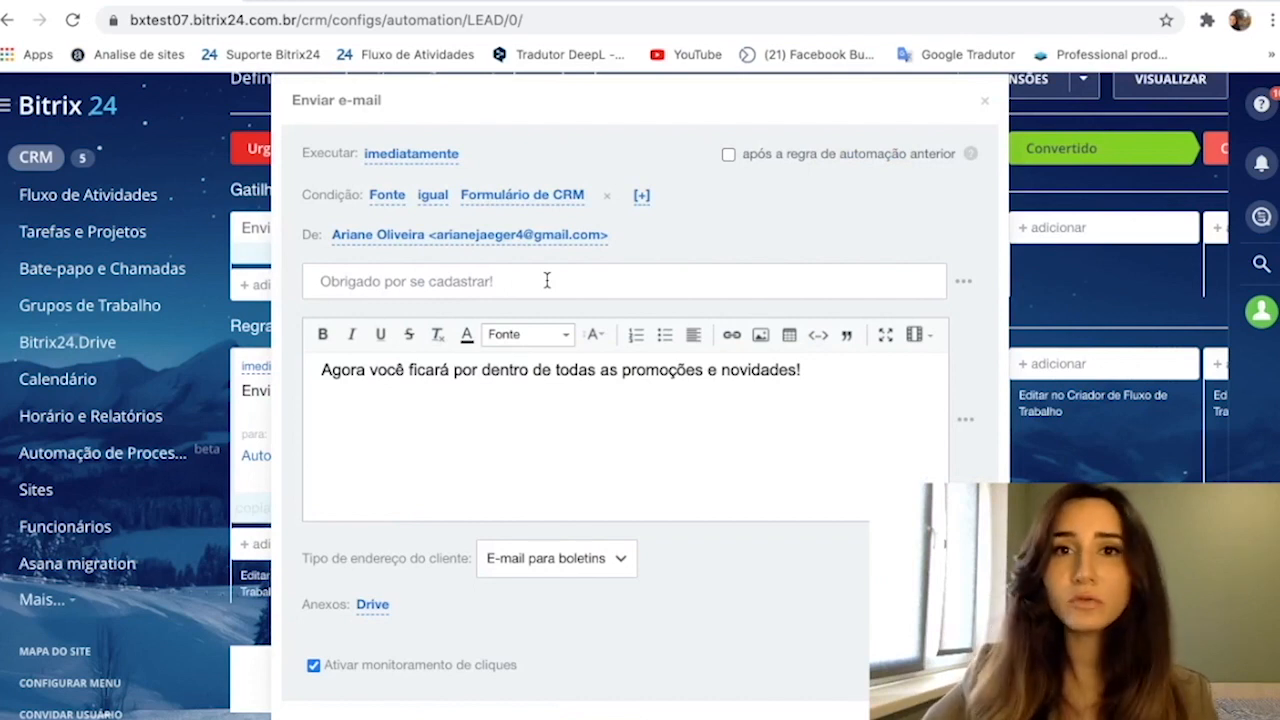
pyautogui.click(985, 101)
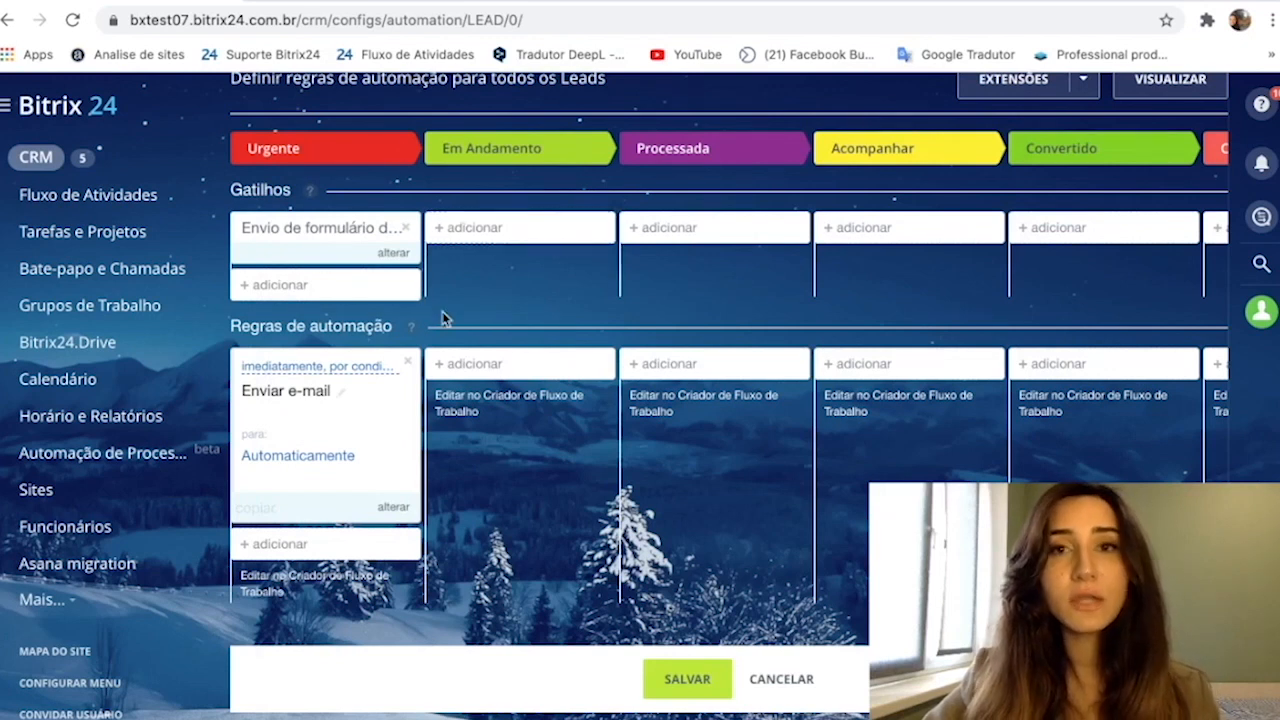
# - Add an "Envio de formulário de CRM" trigger to the Em Andamento stage, applying to all forms ("todos"), and save it
pyautogui.click(452, 229)
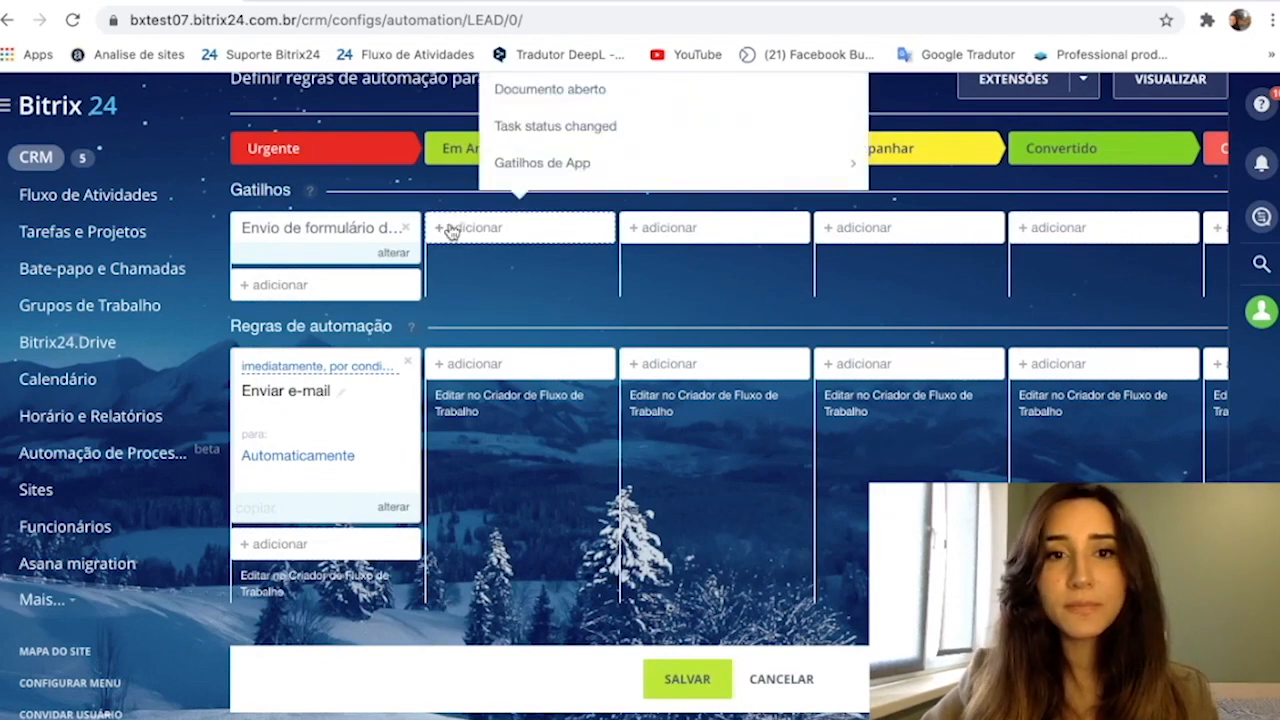
pyautogui.scroll(5, 452, 229)
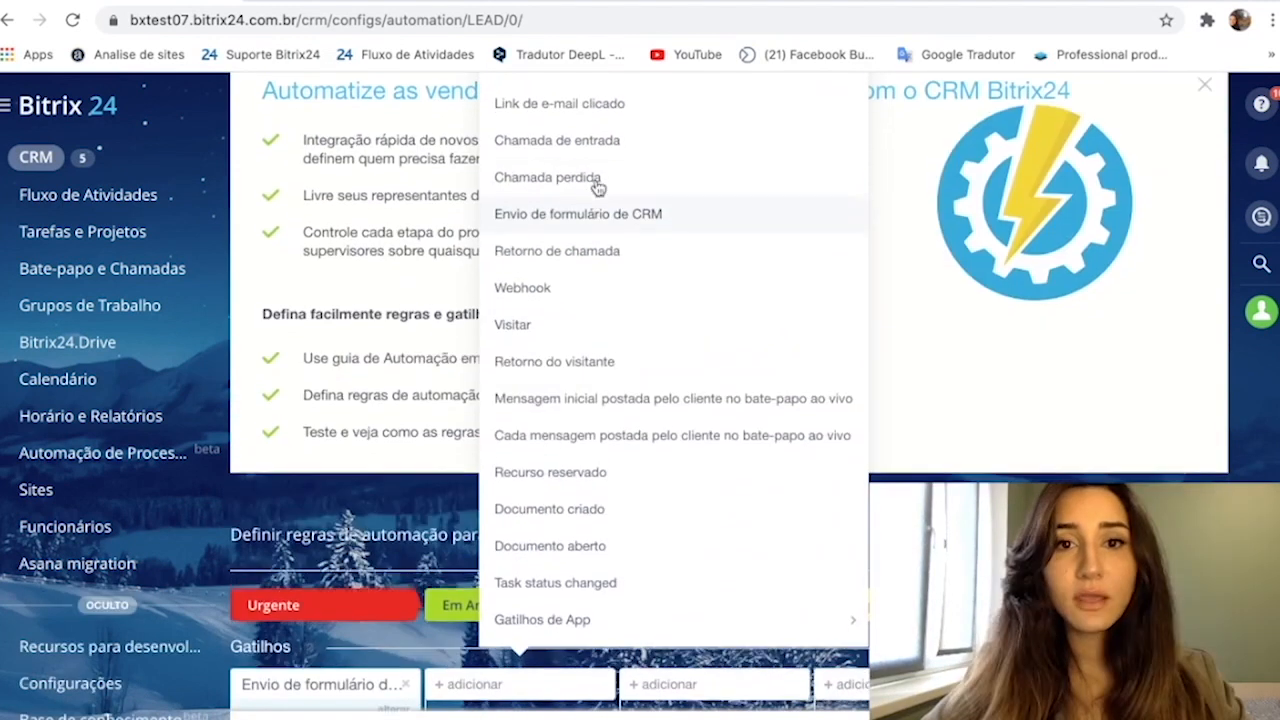
pyautogui.click(605, 210)
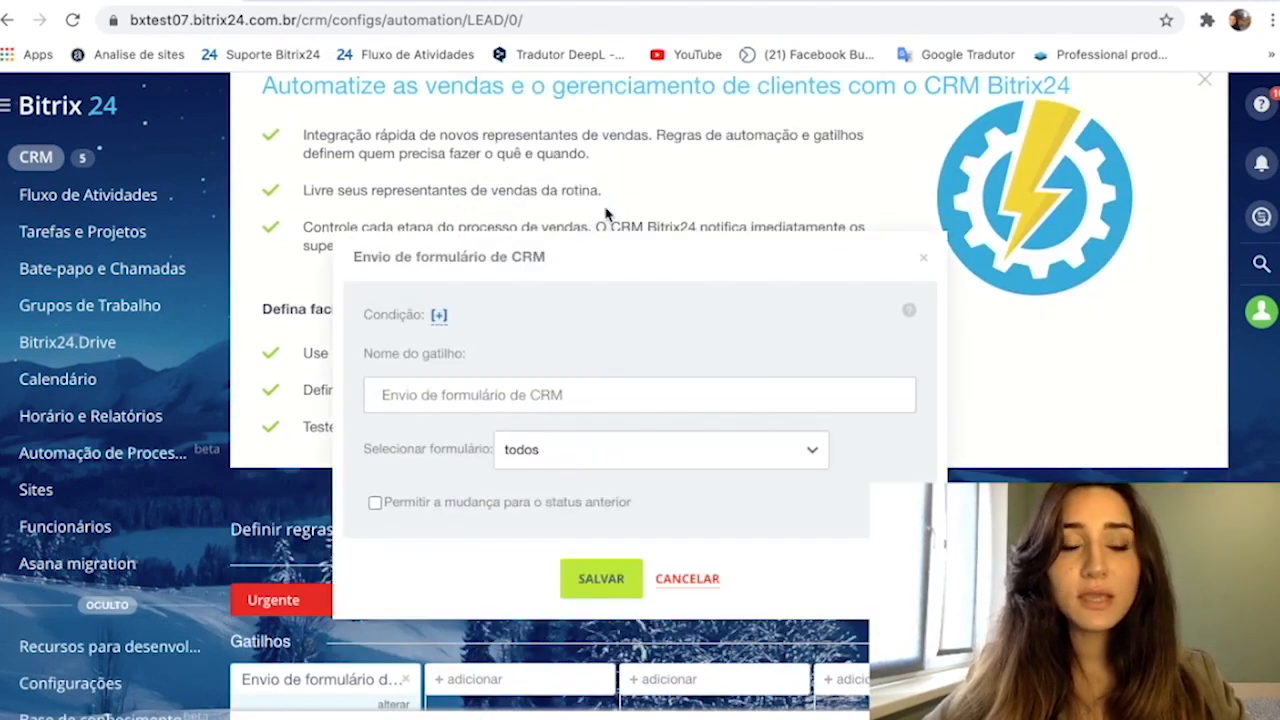
pyautogui.scroll(-3, 605, 213)
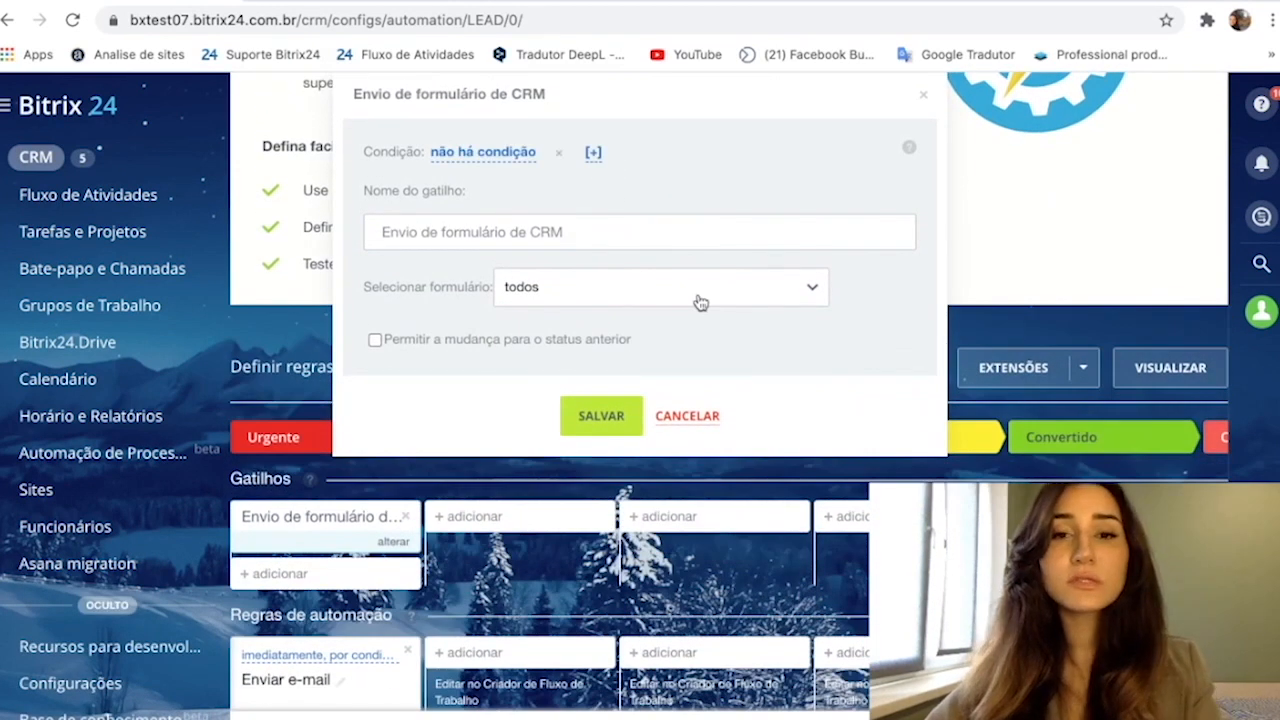
pyautogui.click(700, 302)
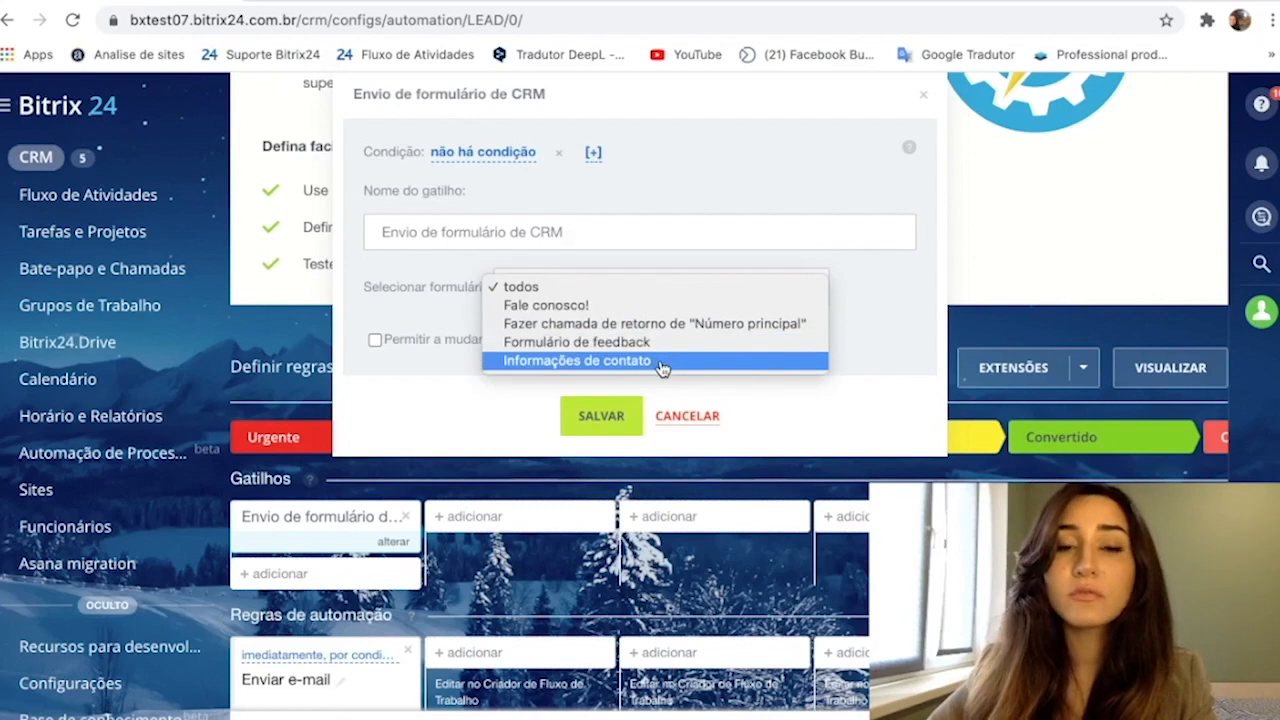
pyautogui.click(549, 291)
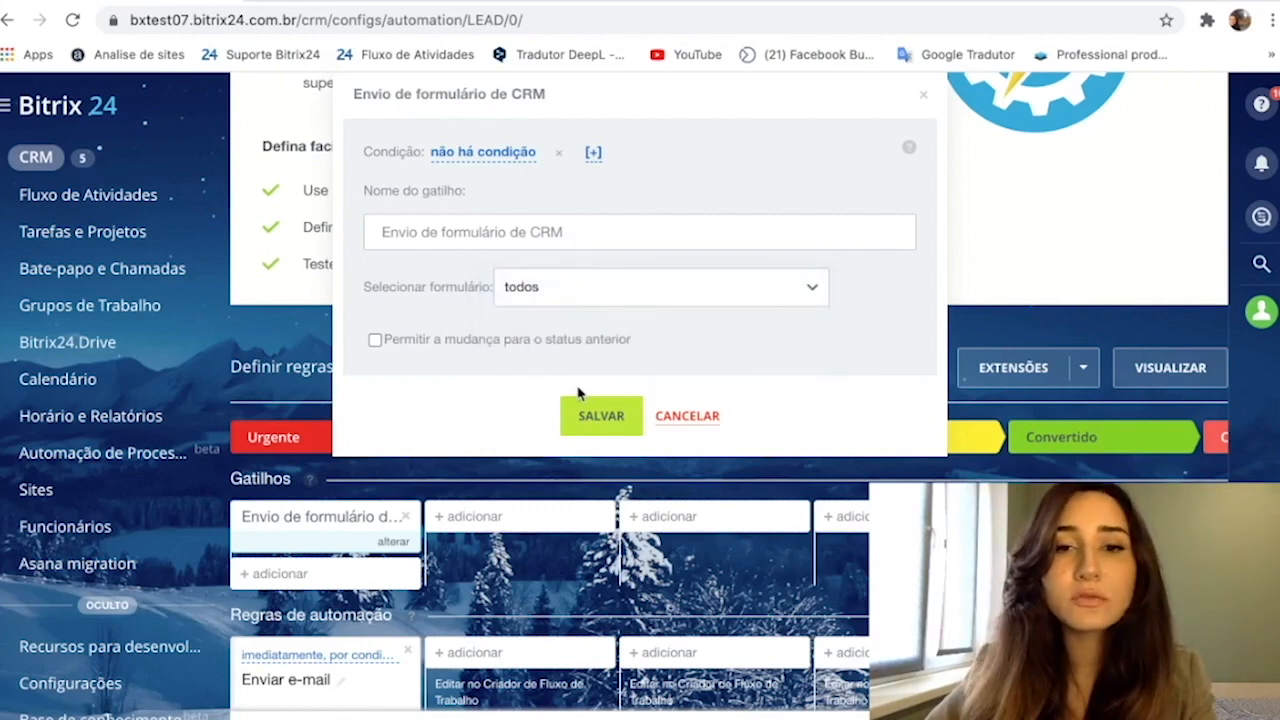
pyautogui.click(596, 414)
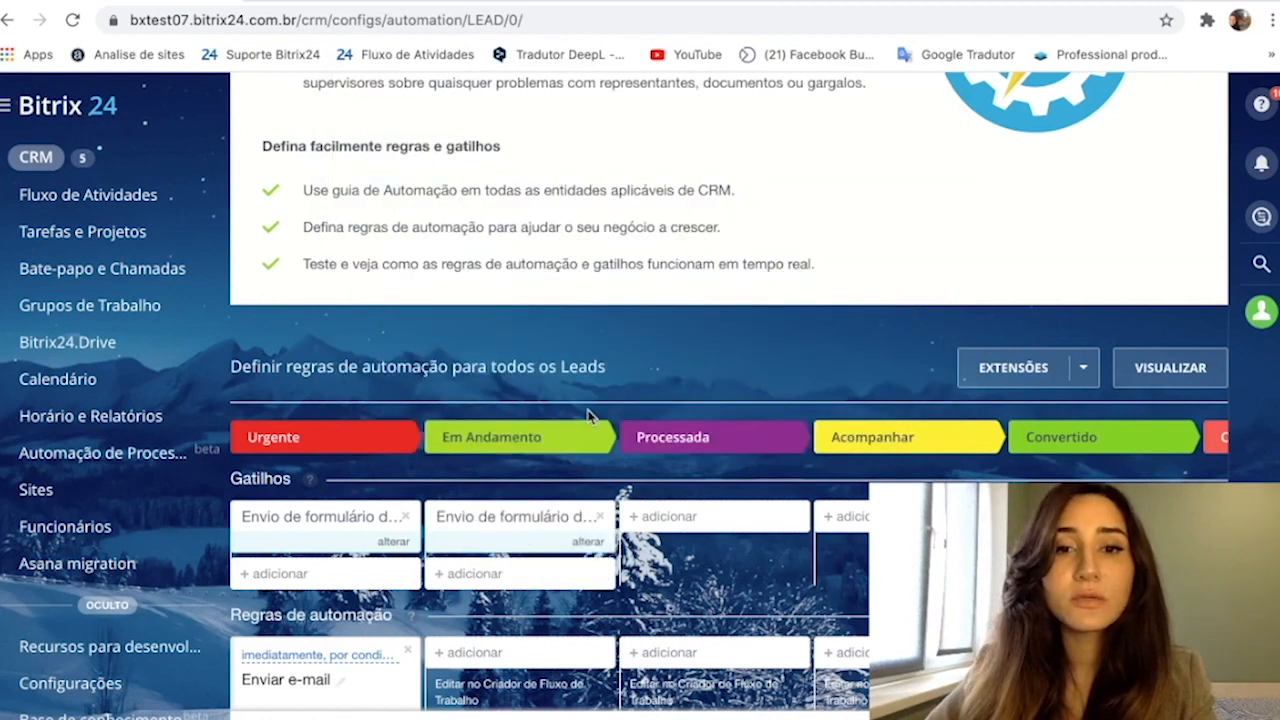
# - Add an "Enviar e-mail" customer communication rule to the Em Andamento stage
pyautogui.scroll(-3, 590, 415)
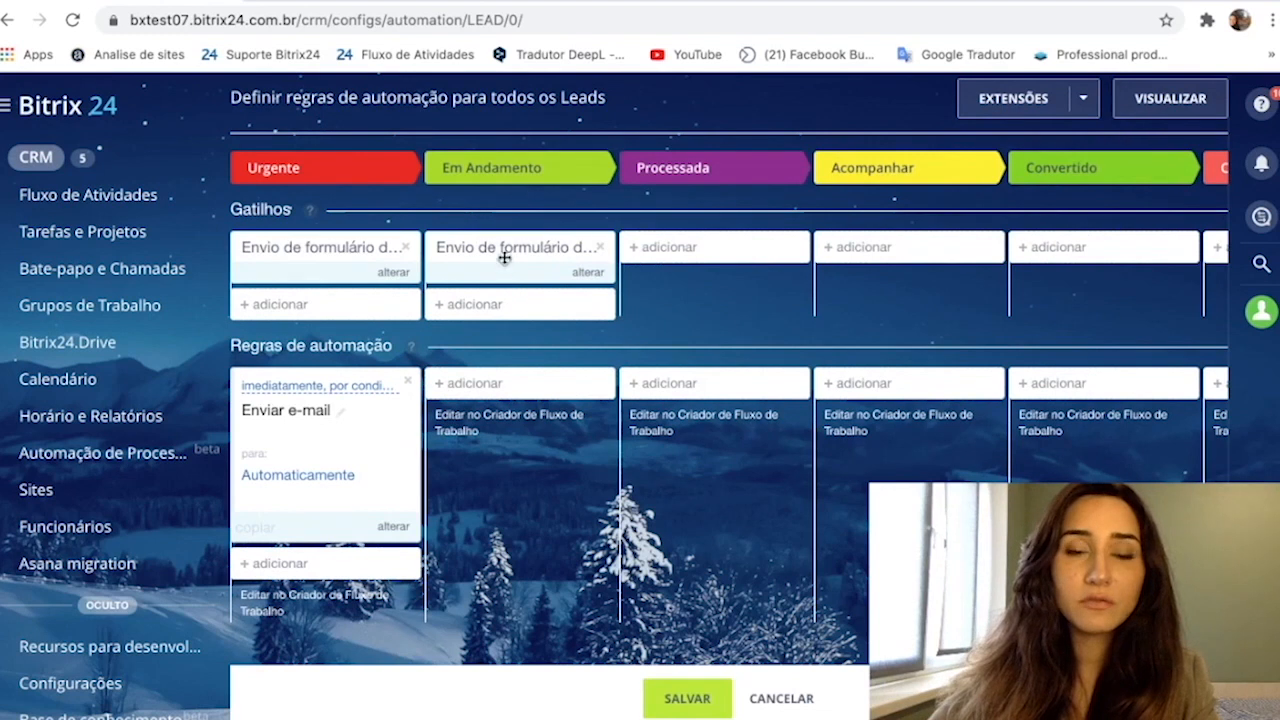
pyautogui.scroll(-1, 503, 345)
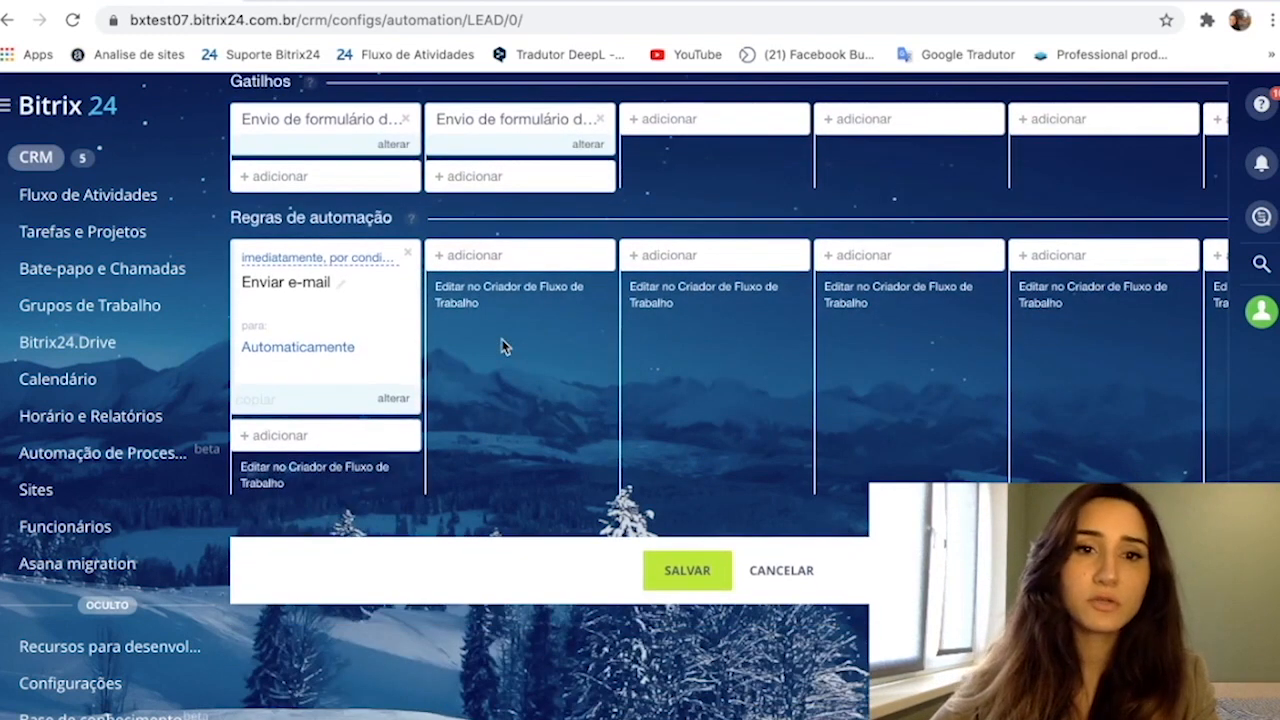
pyautogui.click(477, 257)
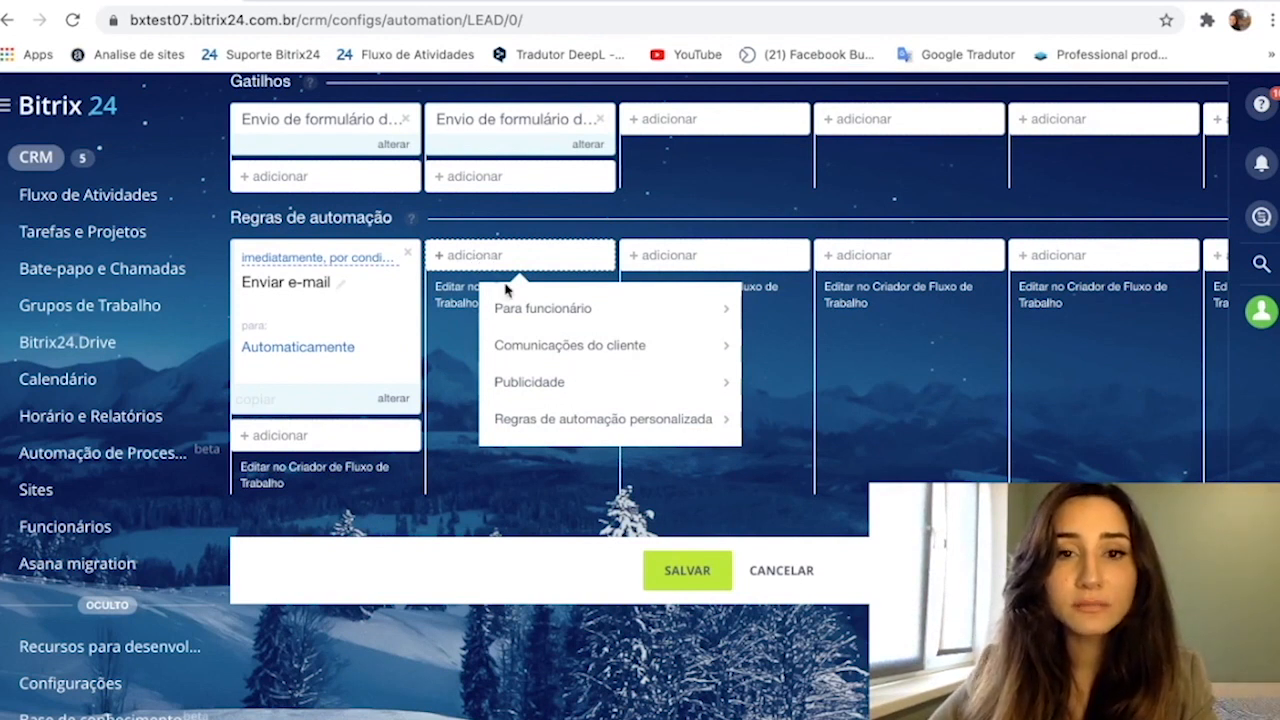
pyautogui.moveTo(571, 349)
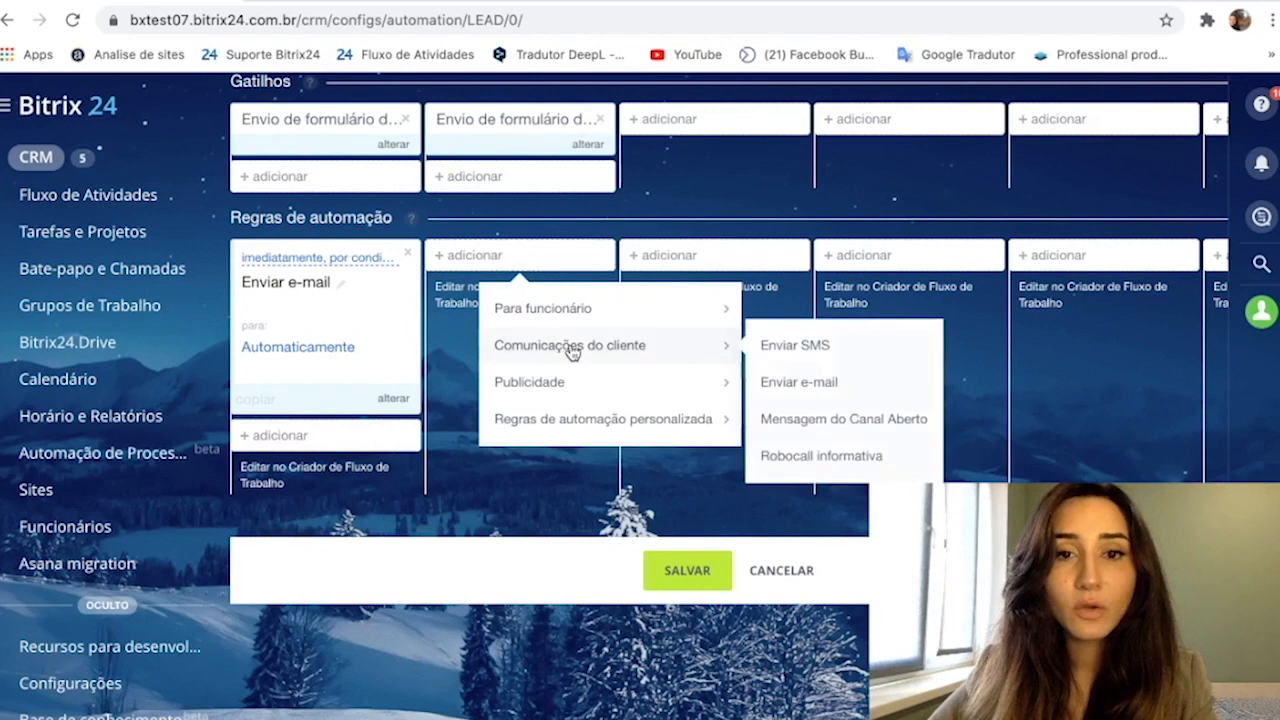
pyautogui.click(806, 393)
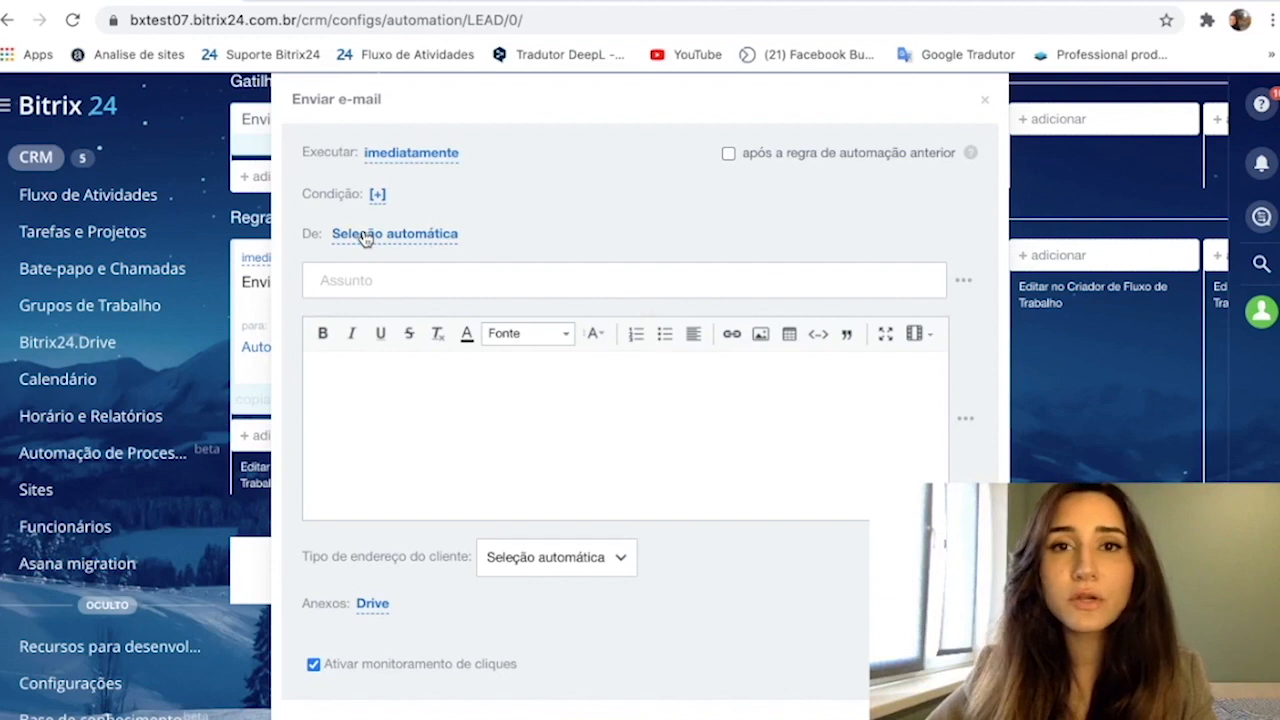
# - Give the e-mail rule the condition "Fonte igual Formulário de CRM"
pyautogui.click(377, 193)
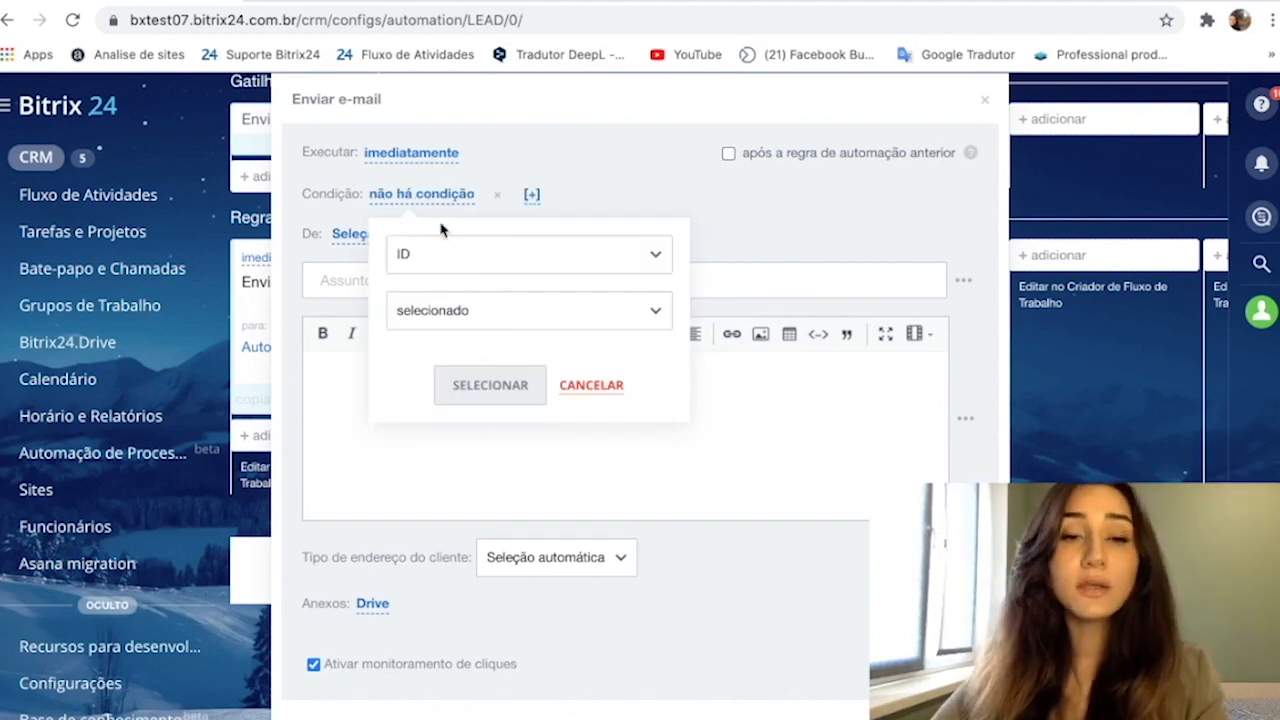
pyautogui.click(457, 250)
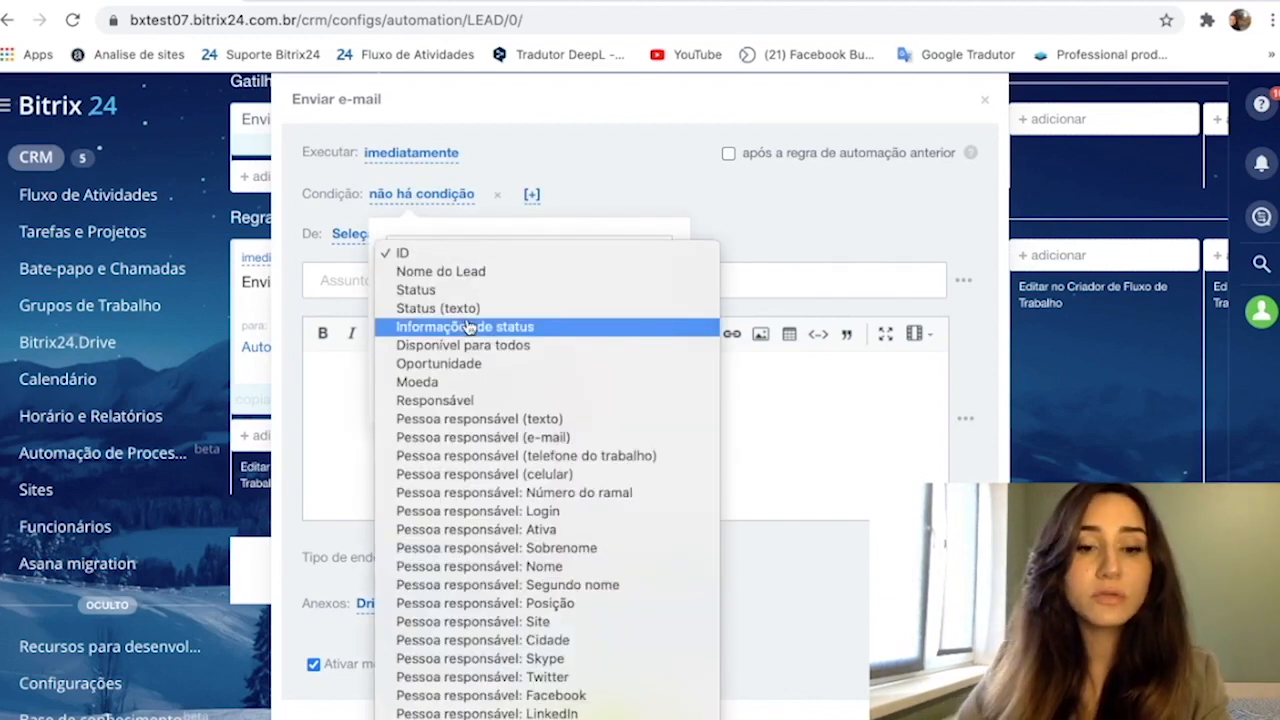
pyautogui.scroll(-4, 467, 327)
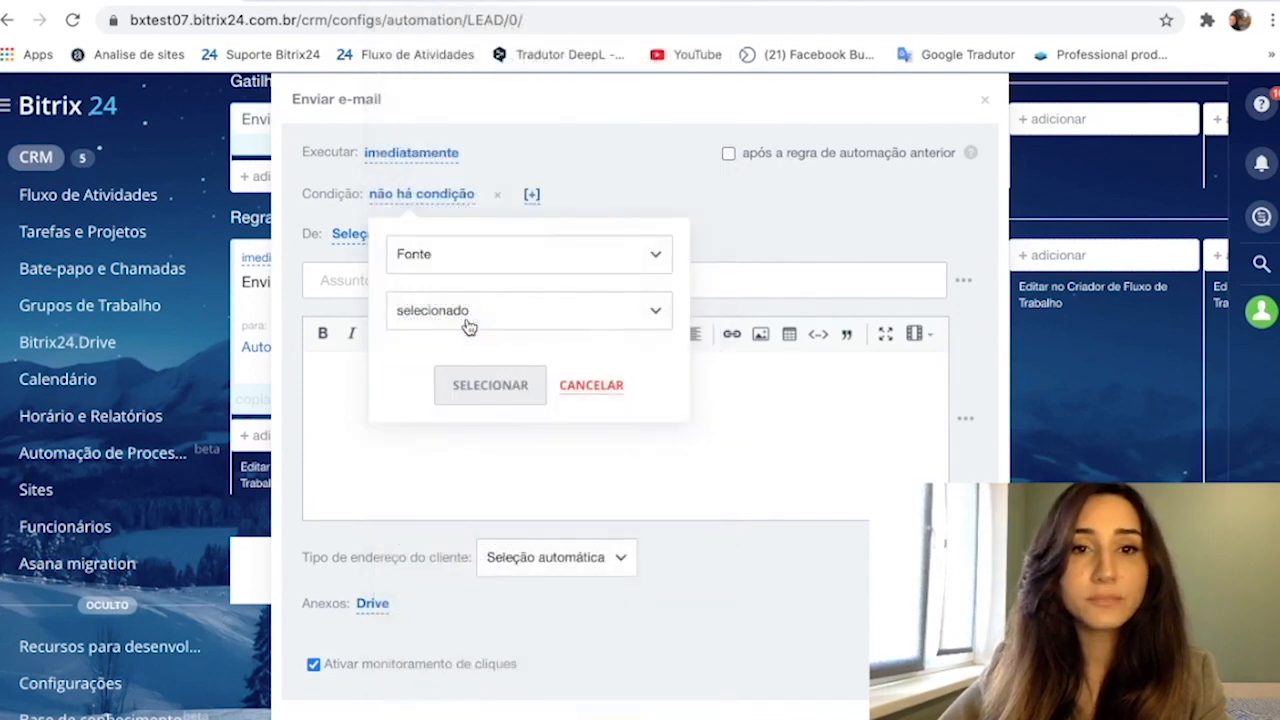
pyautogui.click(467, 327)
pyautogui.click(471, 346)
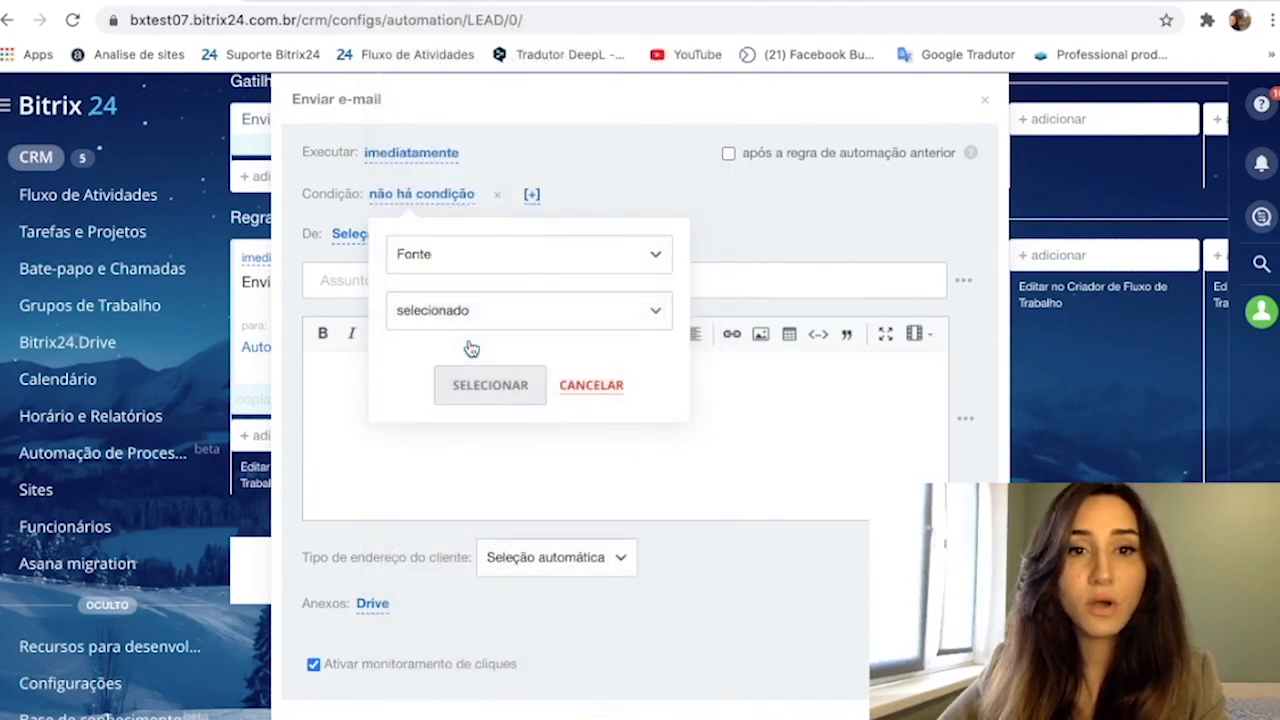
pyautogui.click(477, 367)
pyautogui.click(458, 531)
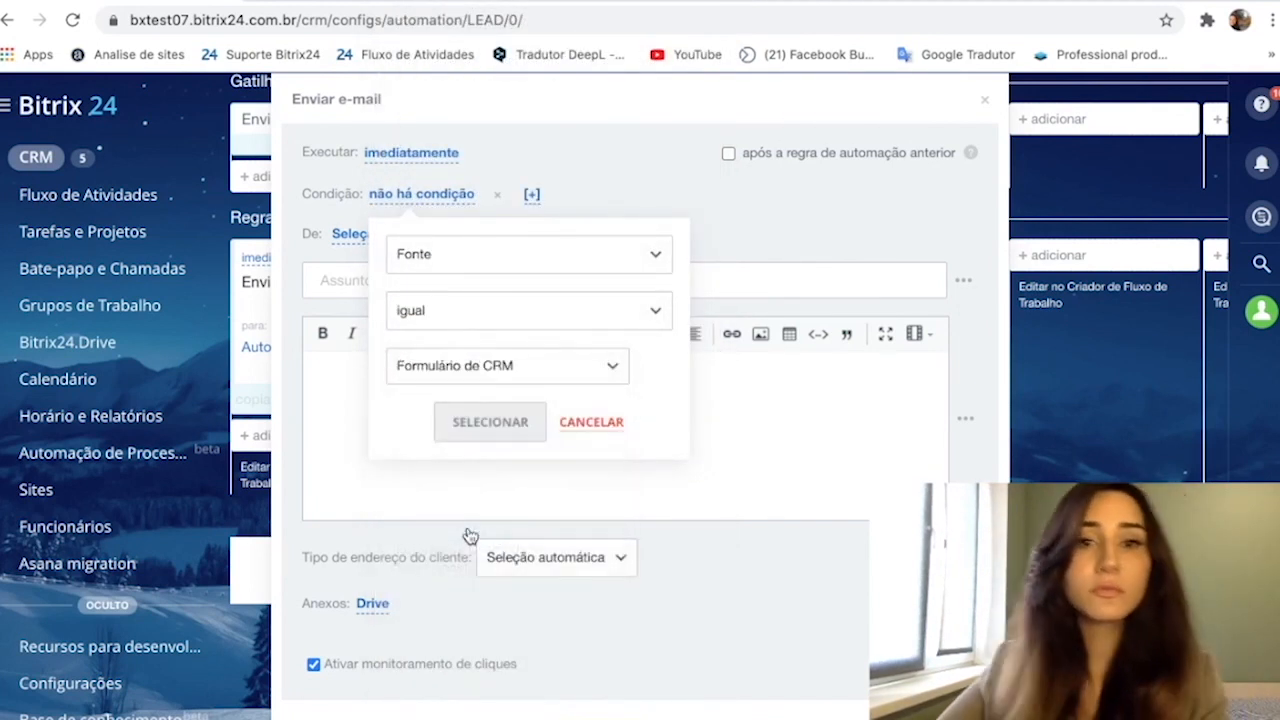
pyautogui.click(474, 428)
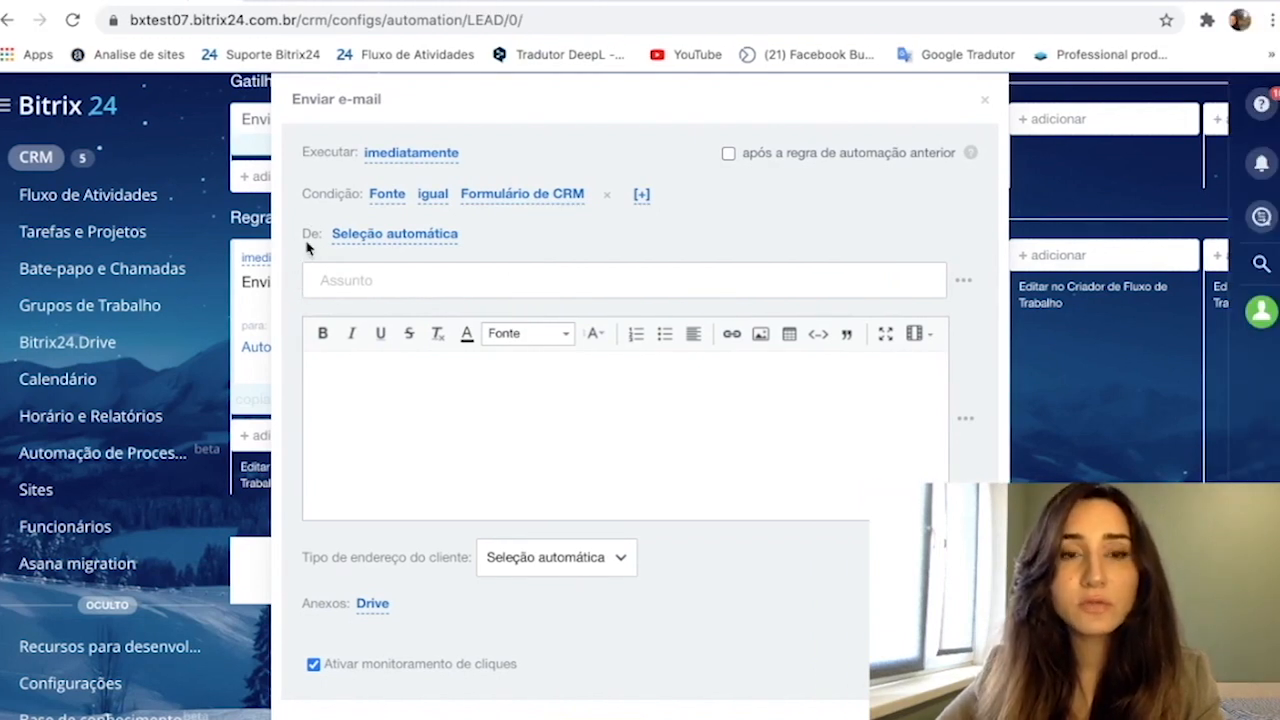
# - Choose the account owner's e-mail address as the sender and set the subject to "Obrigado"
pyautogui.click(364, 240)
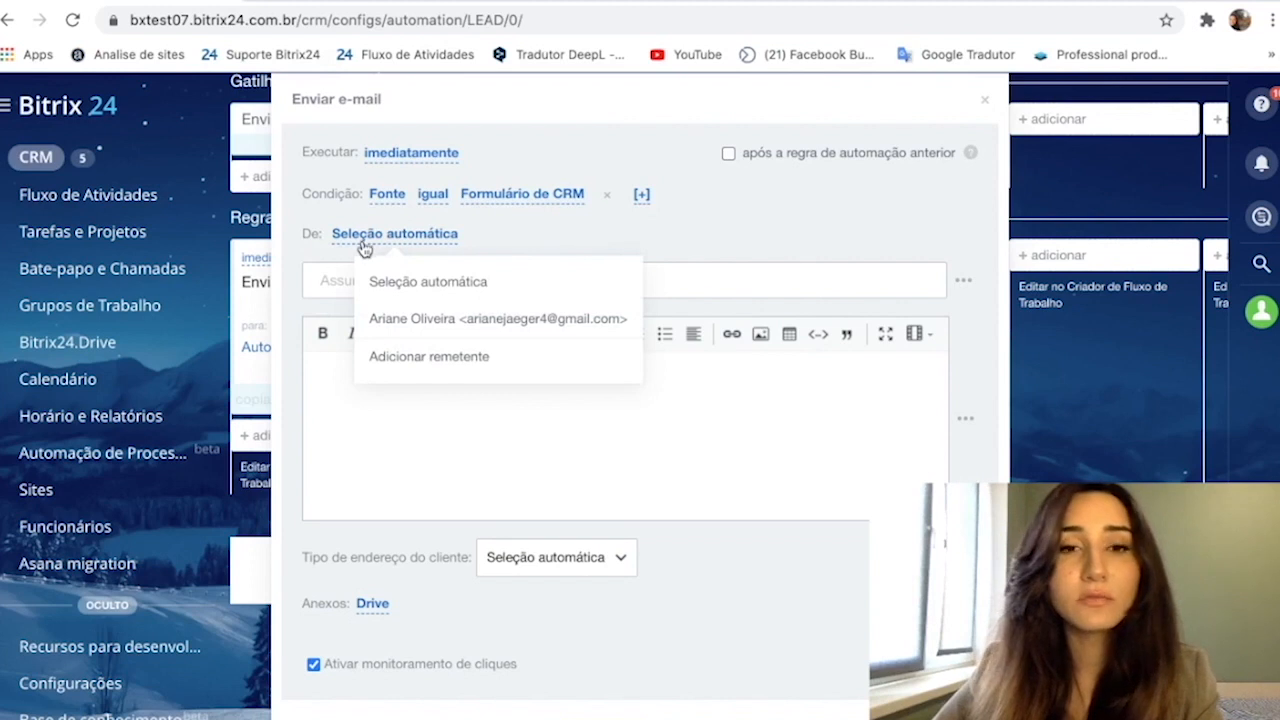
pyautogui.click(424, 320)
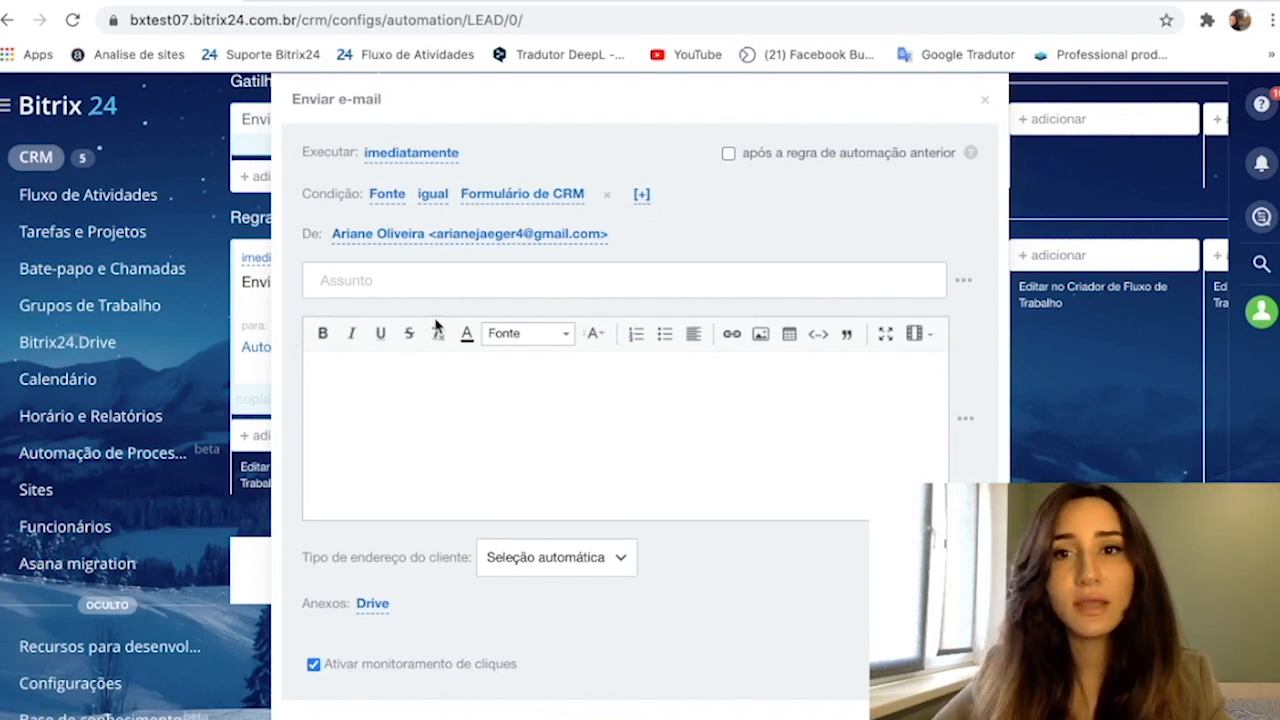
pyautogui.write('ob')
pyautogui.press('BackSpace')
pyautogui.press('BackSpace')
pyautogui.write('Obrigado')
# - Expand the Drive attachment options and enter the body "Obrigado por se cadastrar em nosso site! Agora você ficará por dentro de todas as promoções e novidades!"
pyautogui.click(427, 405)
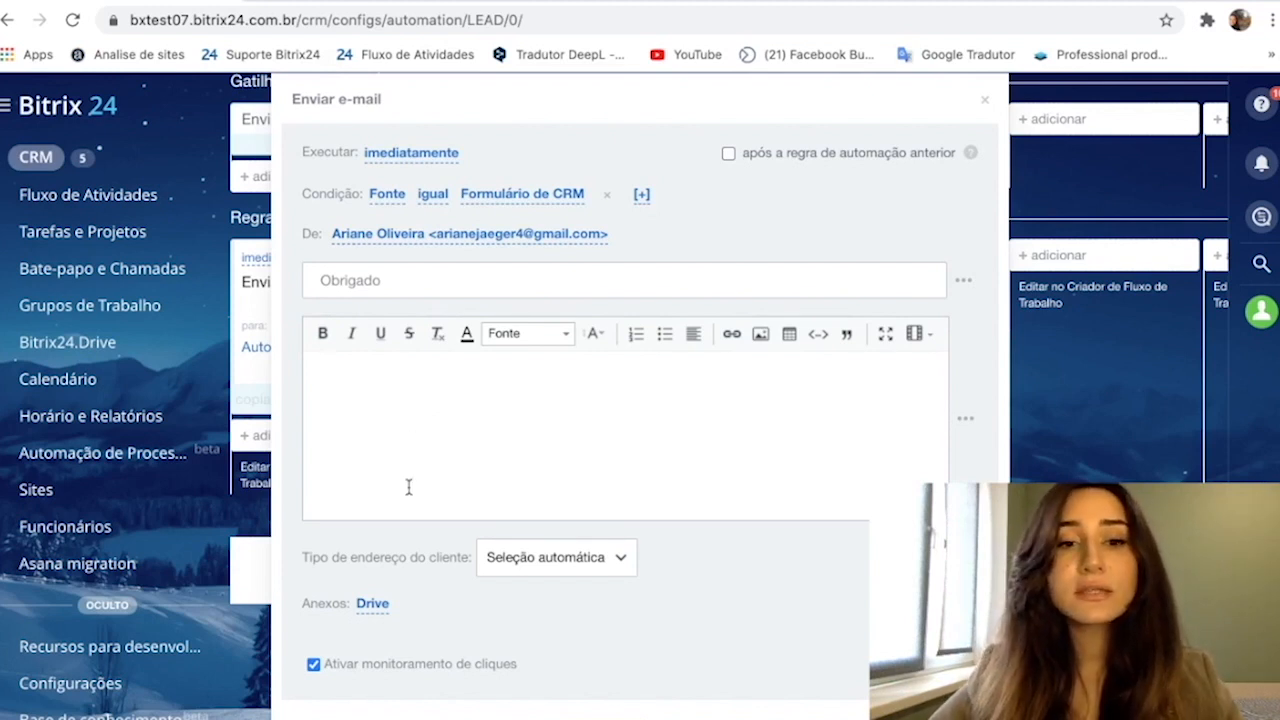
pyautogui.click(380, 606)
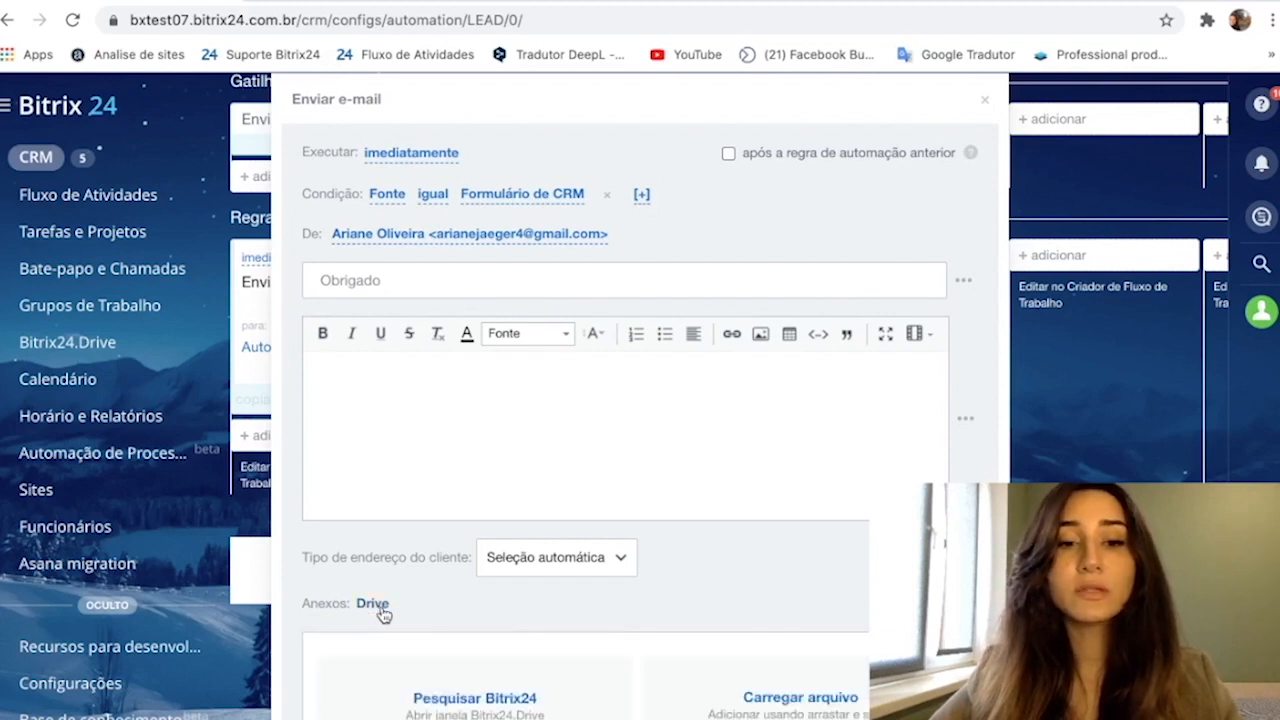
pyautogui.scroll(-2, 420, 670)
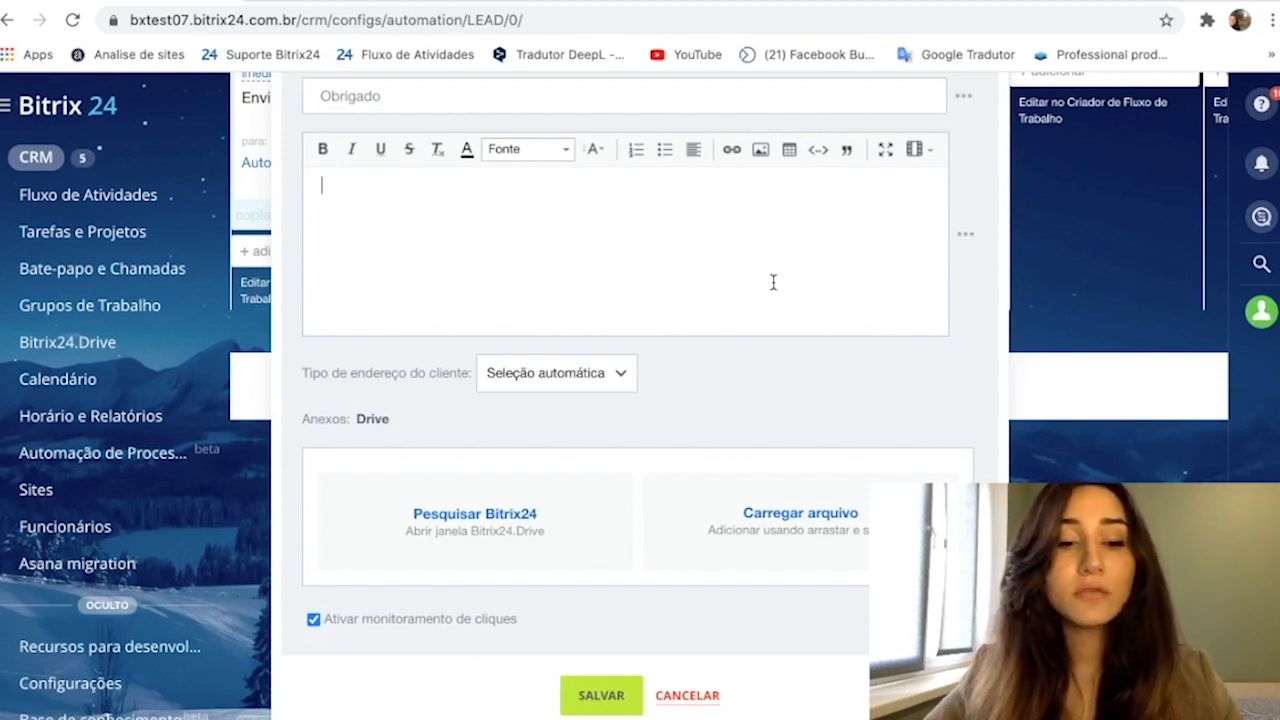
pyautogui.write('Obrigado por se cadastrar em nosso site! A')
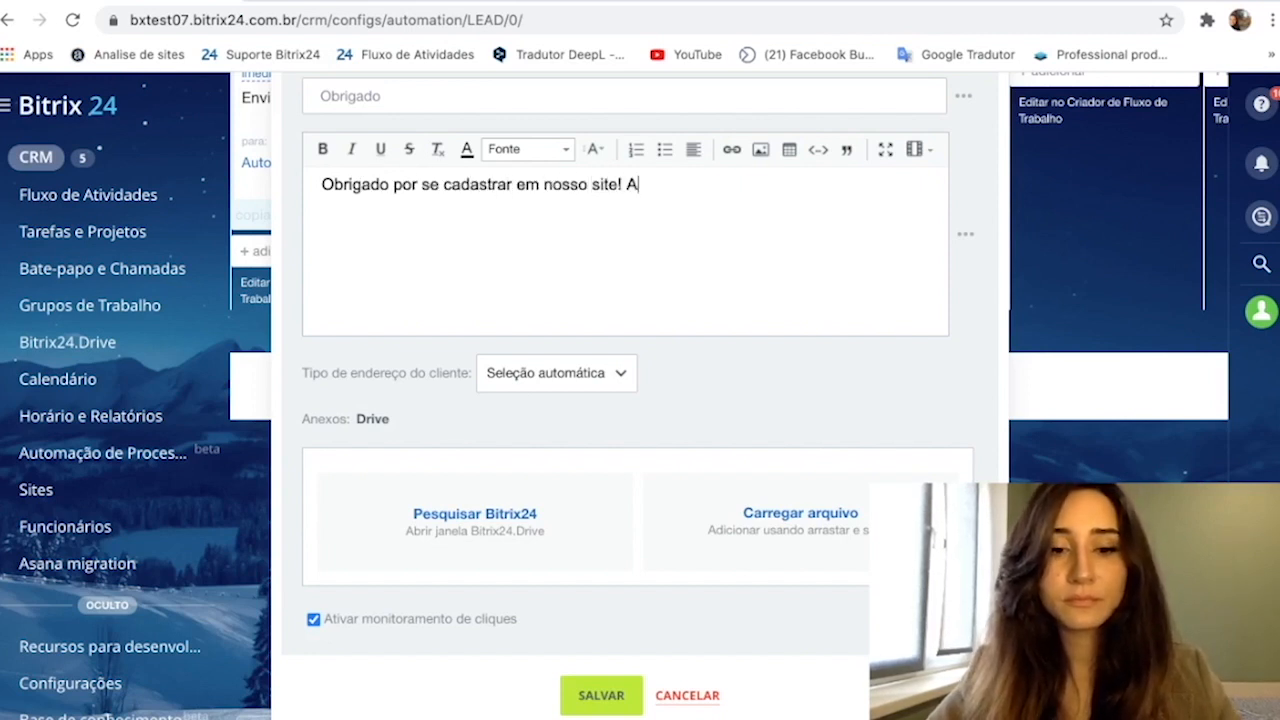
pyautogui.write('gora você ficara')
pyautogui.write('2 por dentro de todas as promoções e novid')
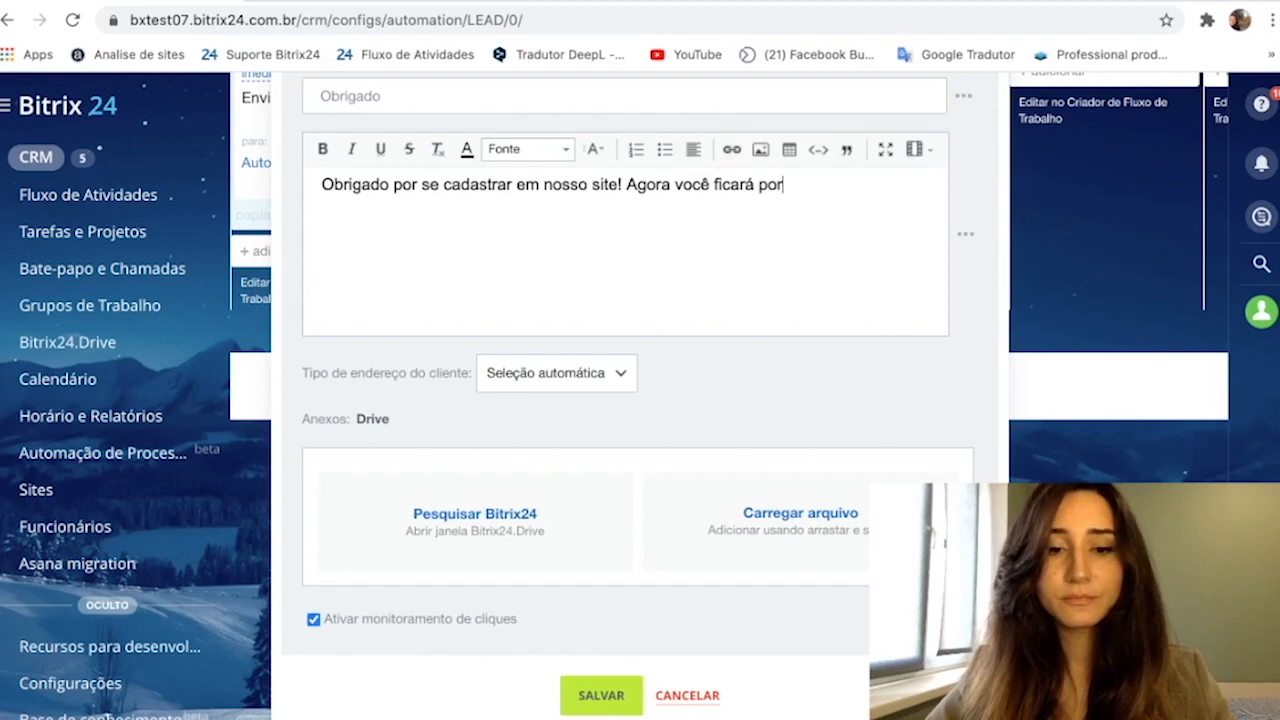
pyautogui.write('ades!')
# - Make "promoções e novidades!" bold in the e-mail body and look through the available fonts
pyautogui.hotkey('shift', 'Home')
pyautogui.hotkey('ctrl', 'b')
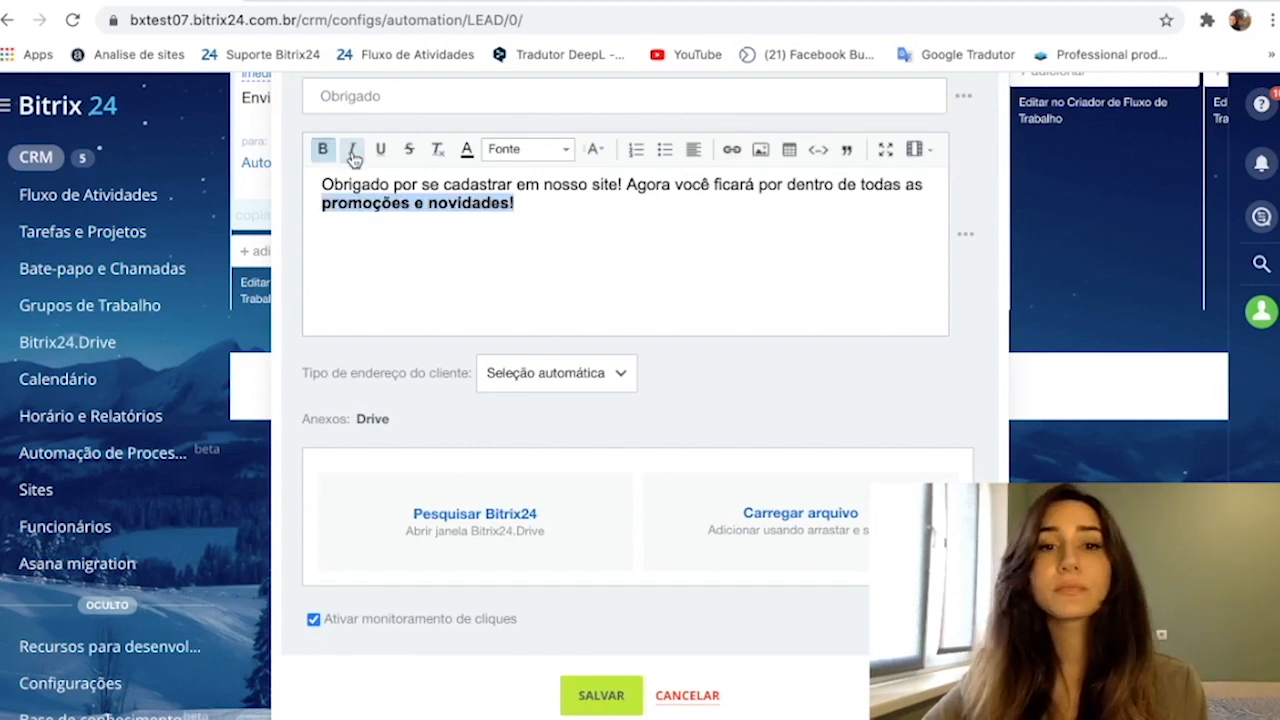
pyautogui.click(536, 228)
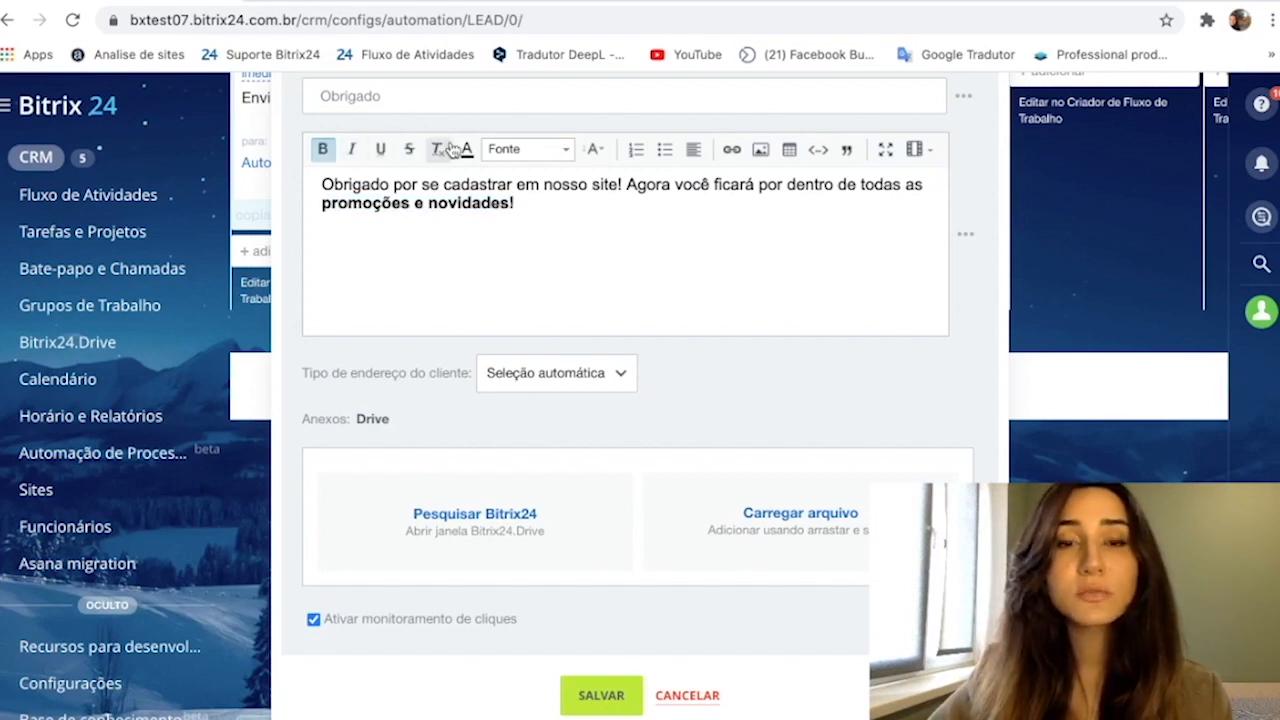
pyautogui.click(540, 156)
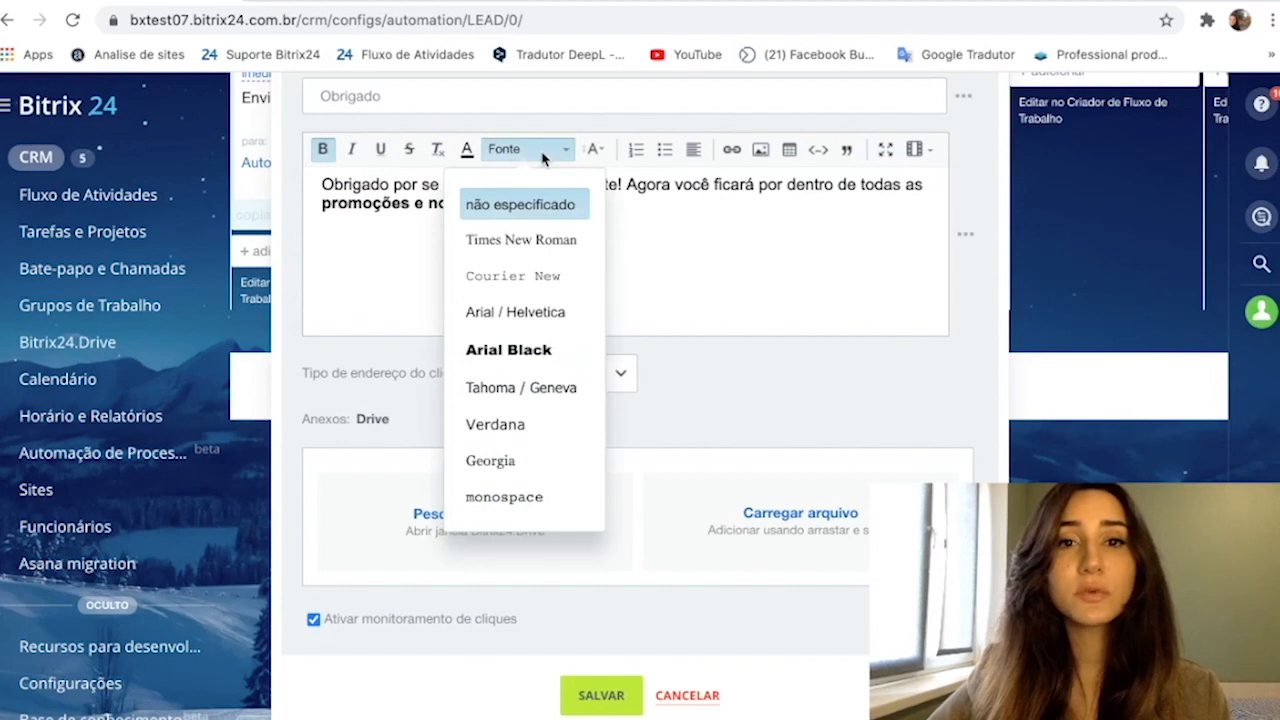
pyautogui.click(543, 150)
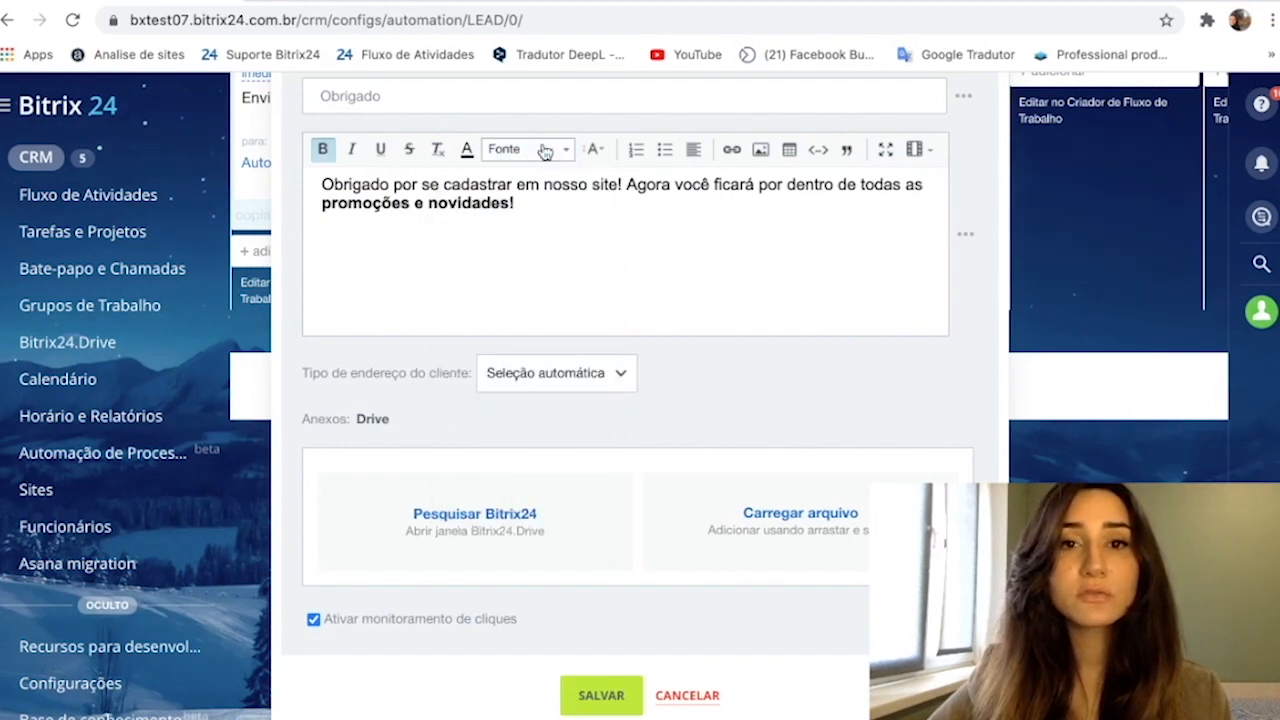
# - Color the bold text "promoções e novidades!" magenta in the e-mail body
pyautogui.click(466, 148)
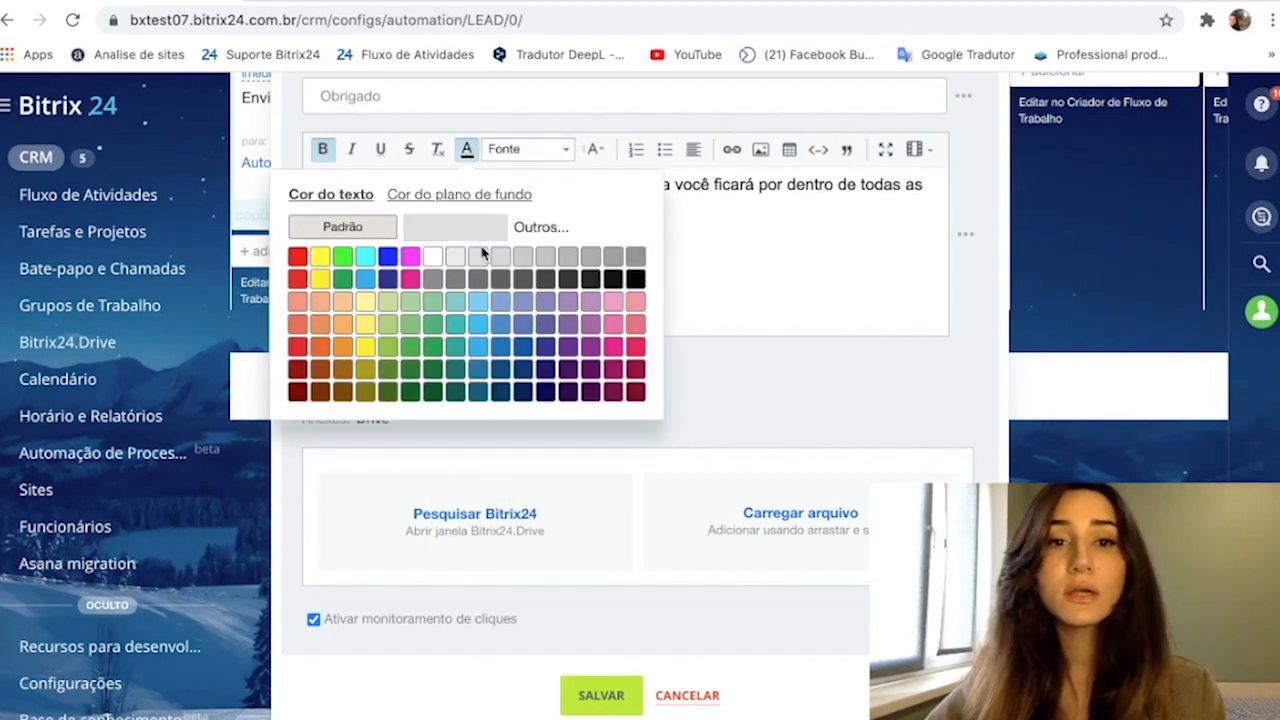
pyautogui.click(416, 258)
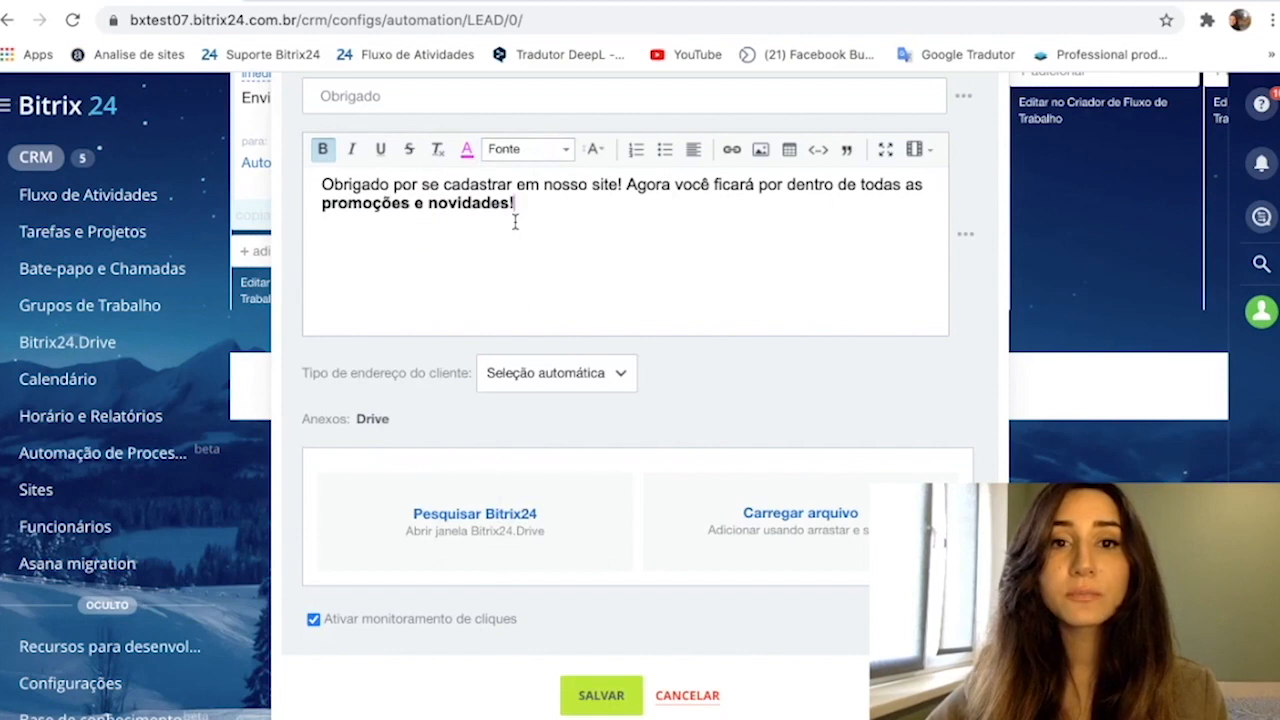
pyautogui.moveTo(515, 222); pyautogui.dragTo(314, 202)
pyautogui.click(466, 149)
pyautogui.click(411, 252)
pyautogui.click(528, 234)
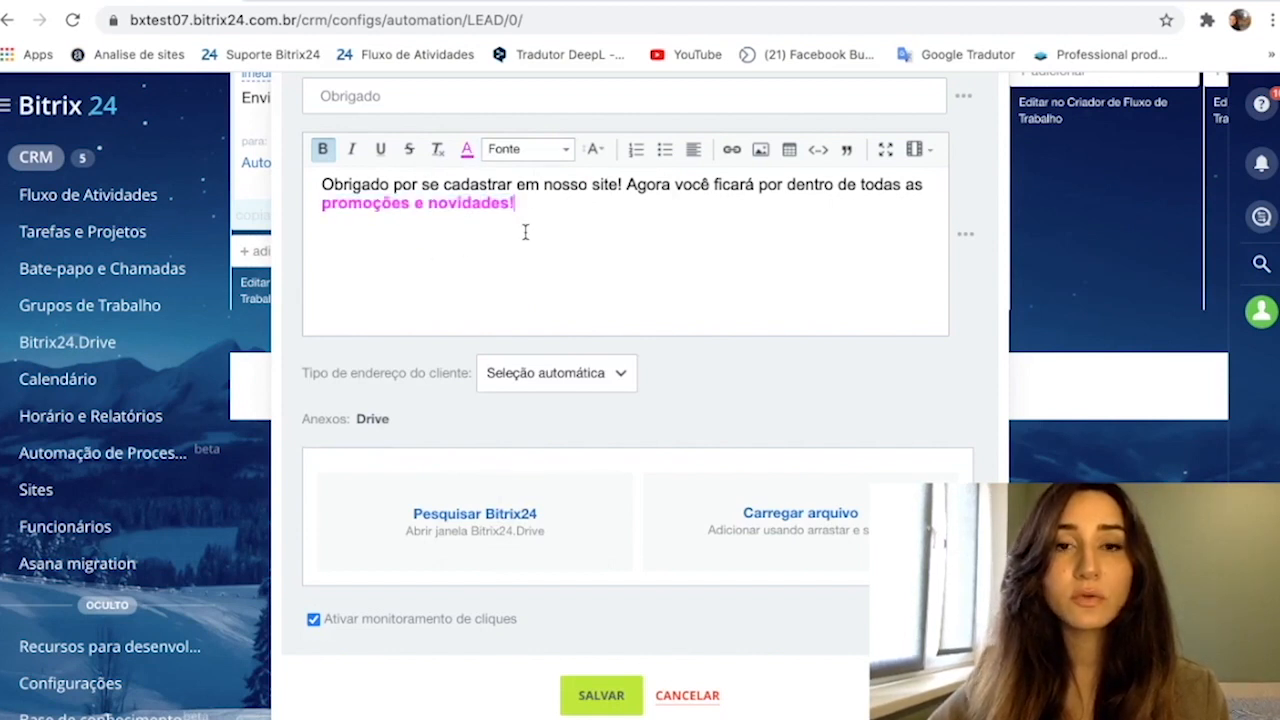
pyautogui.moveTo(330, 188); pyautogui.dragTo(502, 207)
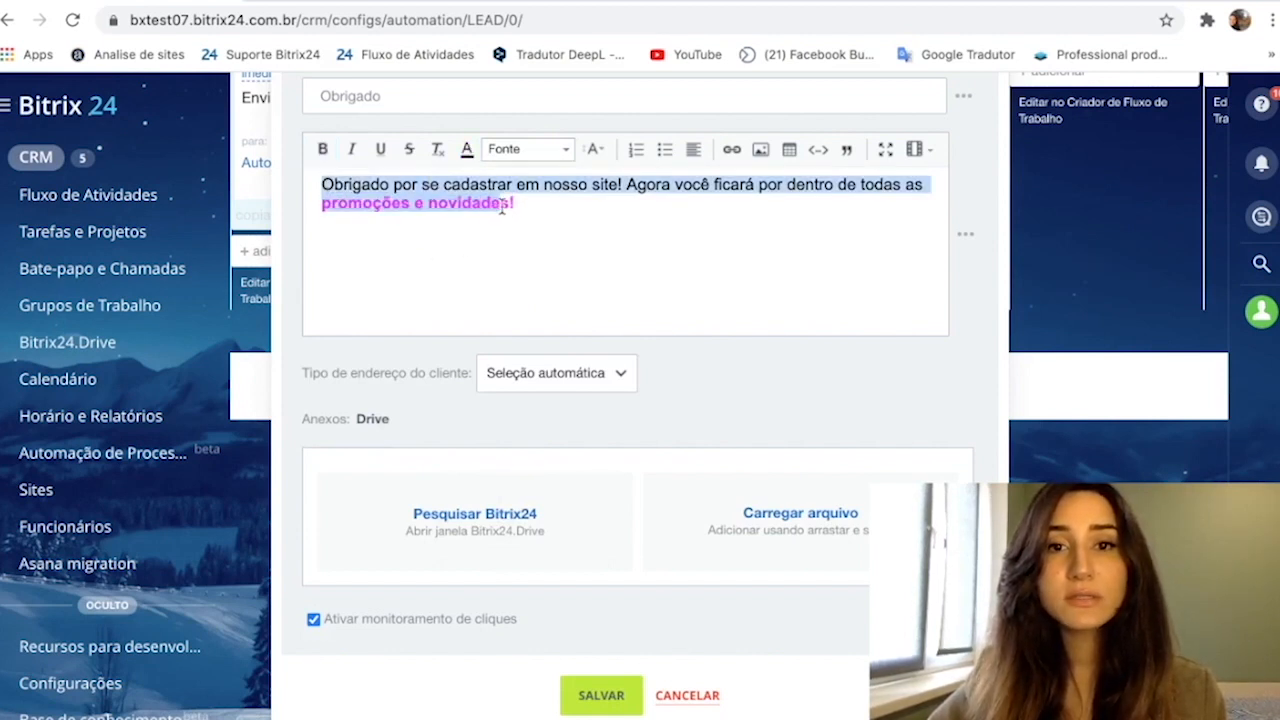
pyautogui.click(528, 234)
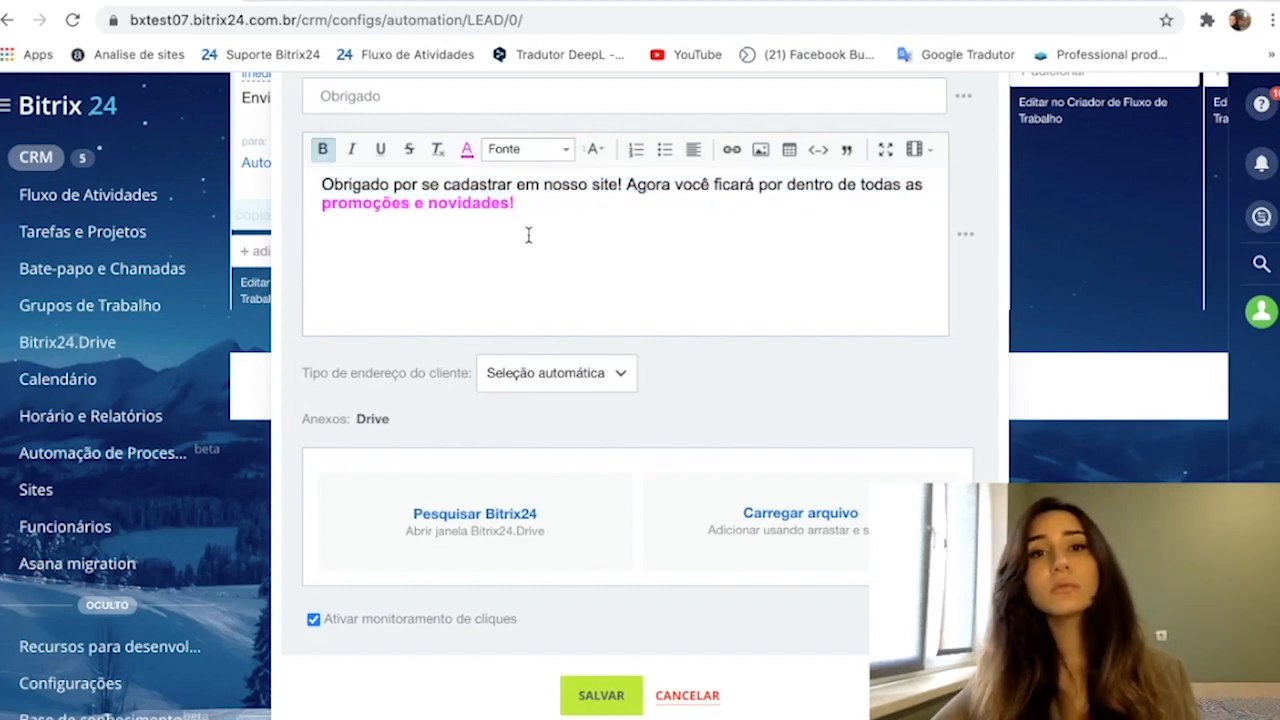
# - Save the e-mail rule and save the whole lead automation configuration
pyautogui.scroll(-1, 528, 235)
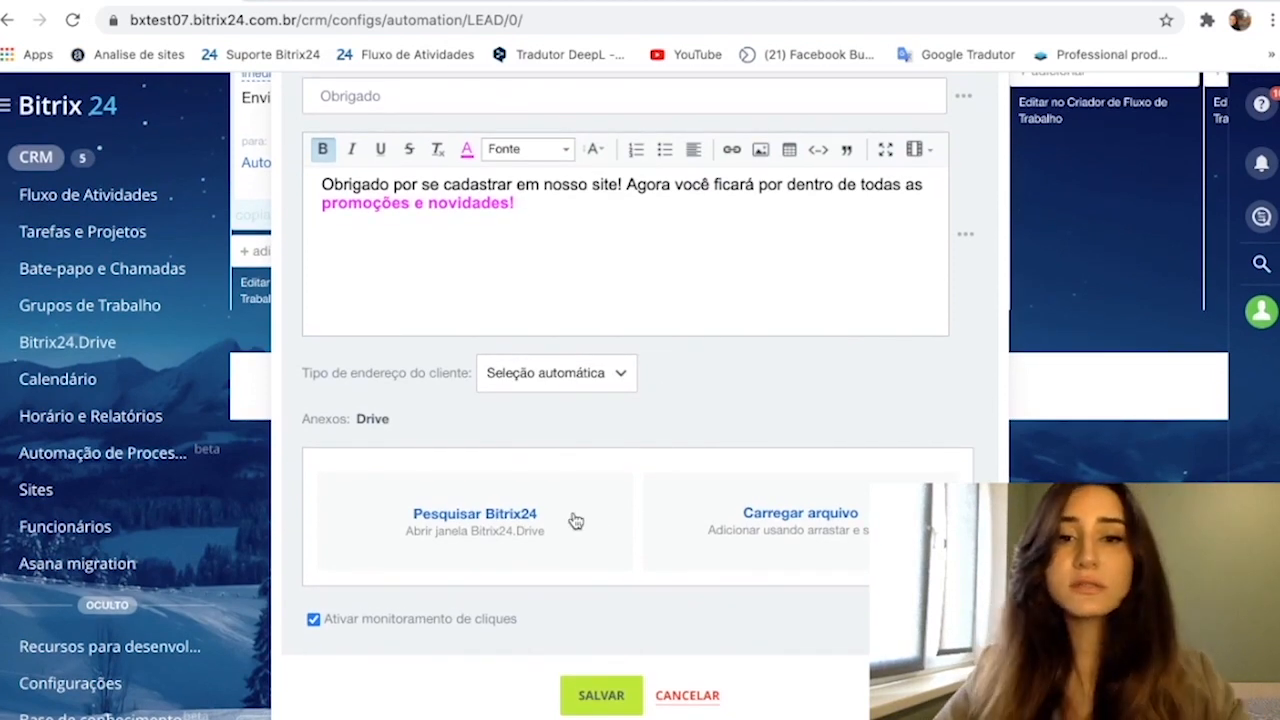
pyautogui.click(601, 695)
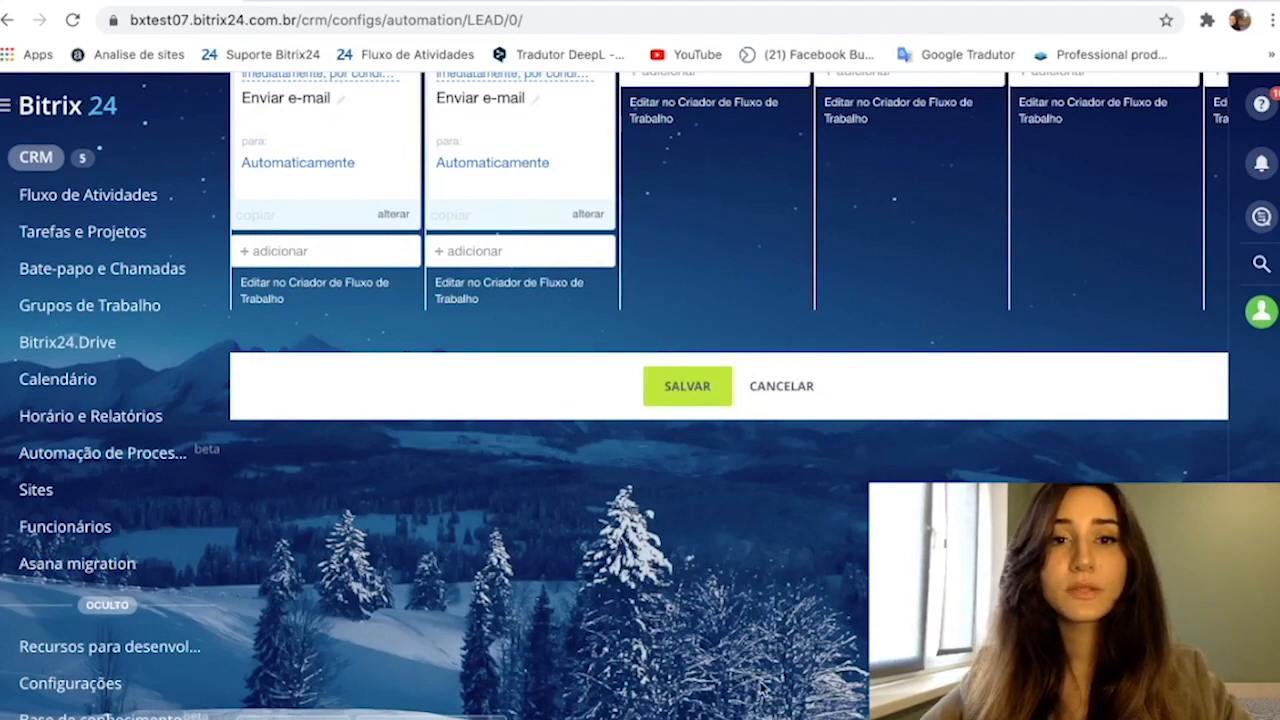
pyautogui.scroll(1, 655, 298)
pyautogui.scroll(1, 655, 295)
pyautogui.scroll(-1, 656, 300)
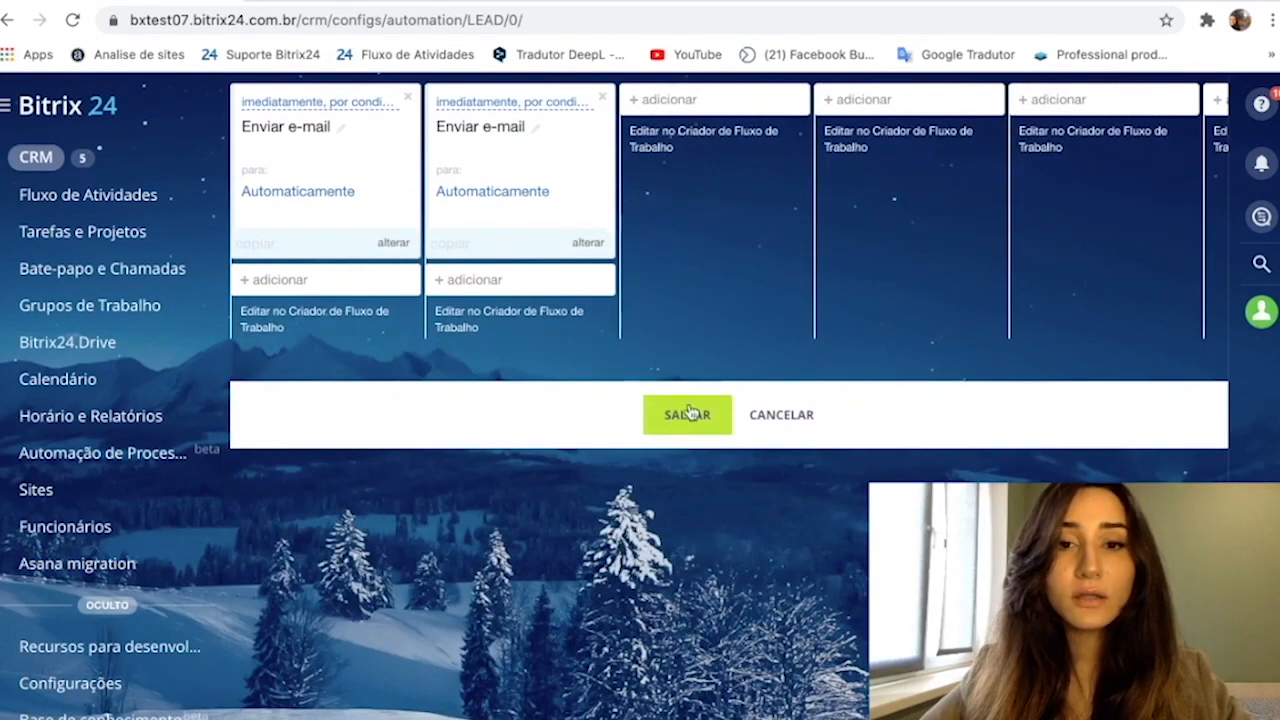
pyautogui.click(689, 423)
pyautogui.scroll(2, 689, 418)
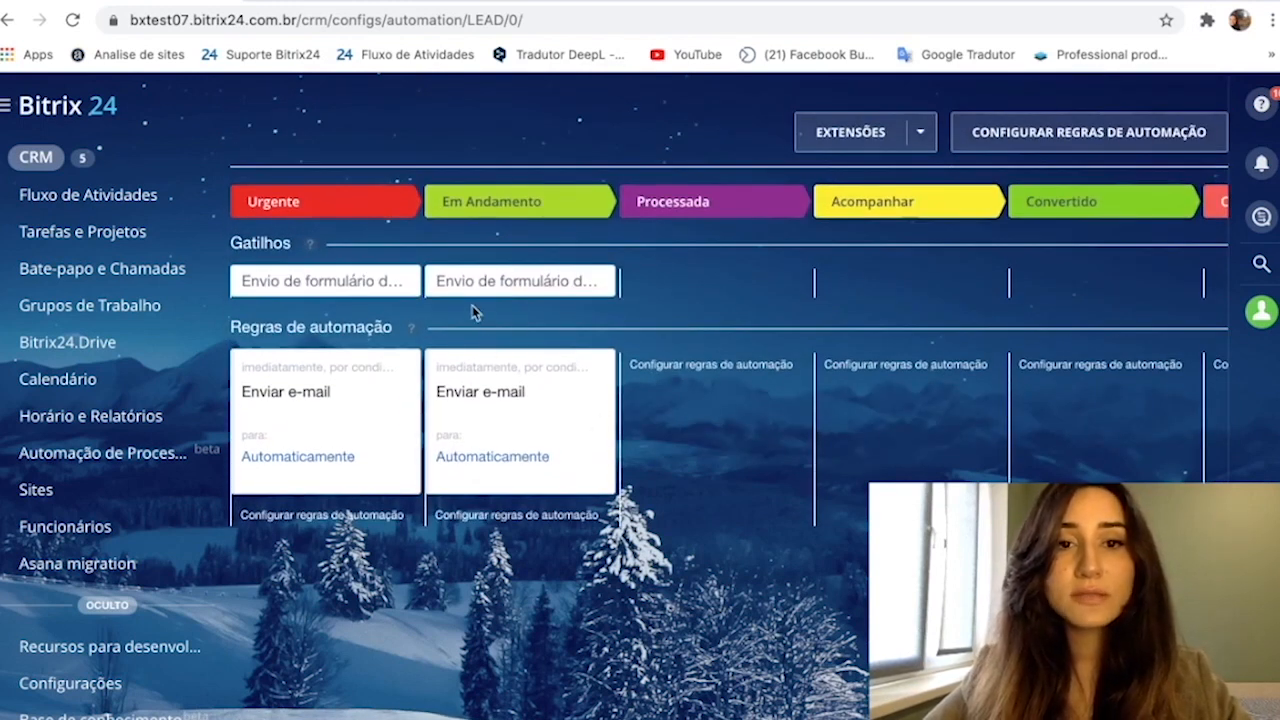
pyautogui.scroll(-1, 620, 249)
pyautogui.scroll(2, 620, 249)
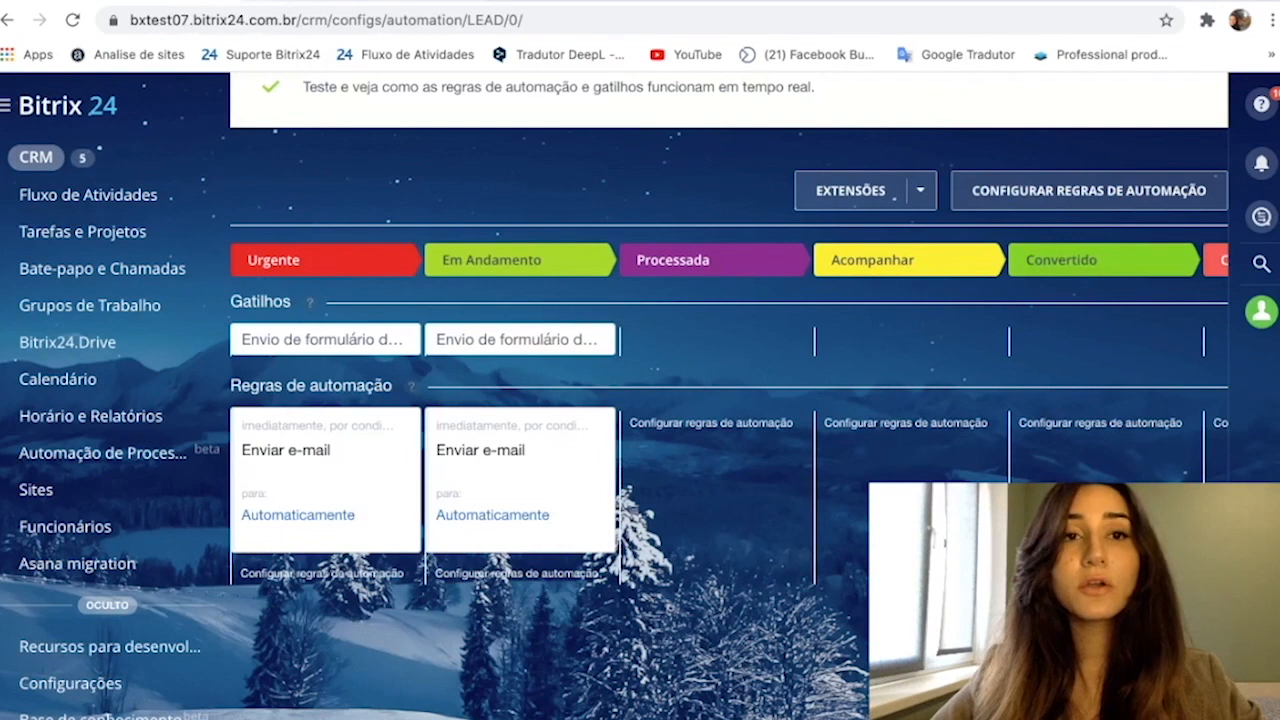
# - Switch to the blackfriday2020.bitrix24.site page and enter the customer's first and last name in its contact form
pyautogui.click(310, 2)
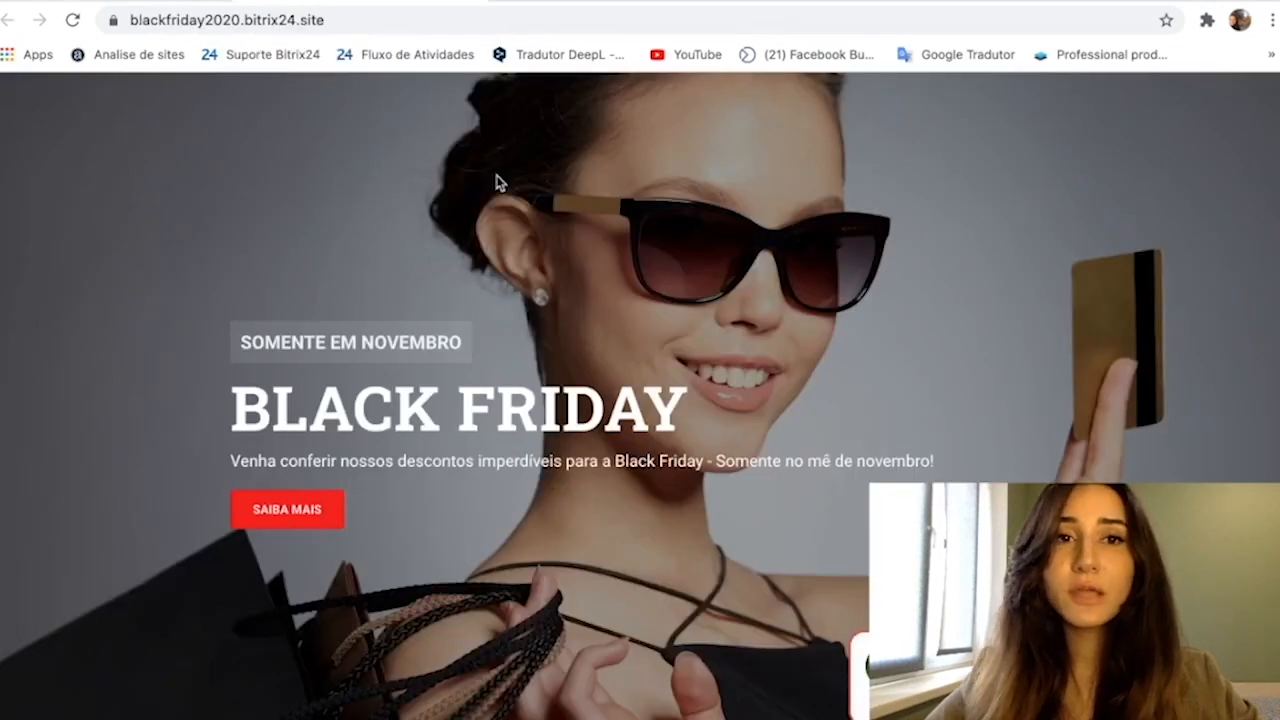
pyautogui.scroll(-8, 543, 211)
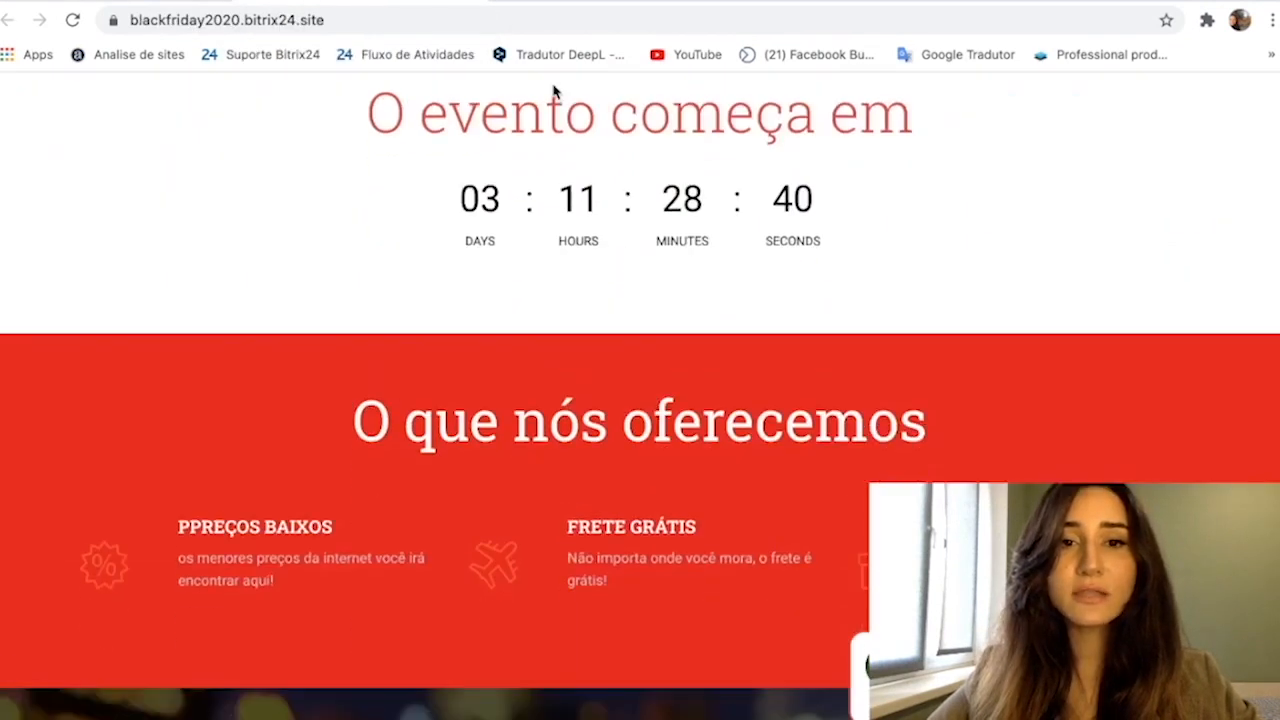
pyautogui.scroll(-8, 551, 277)
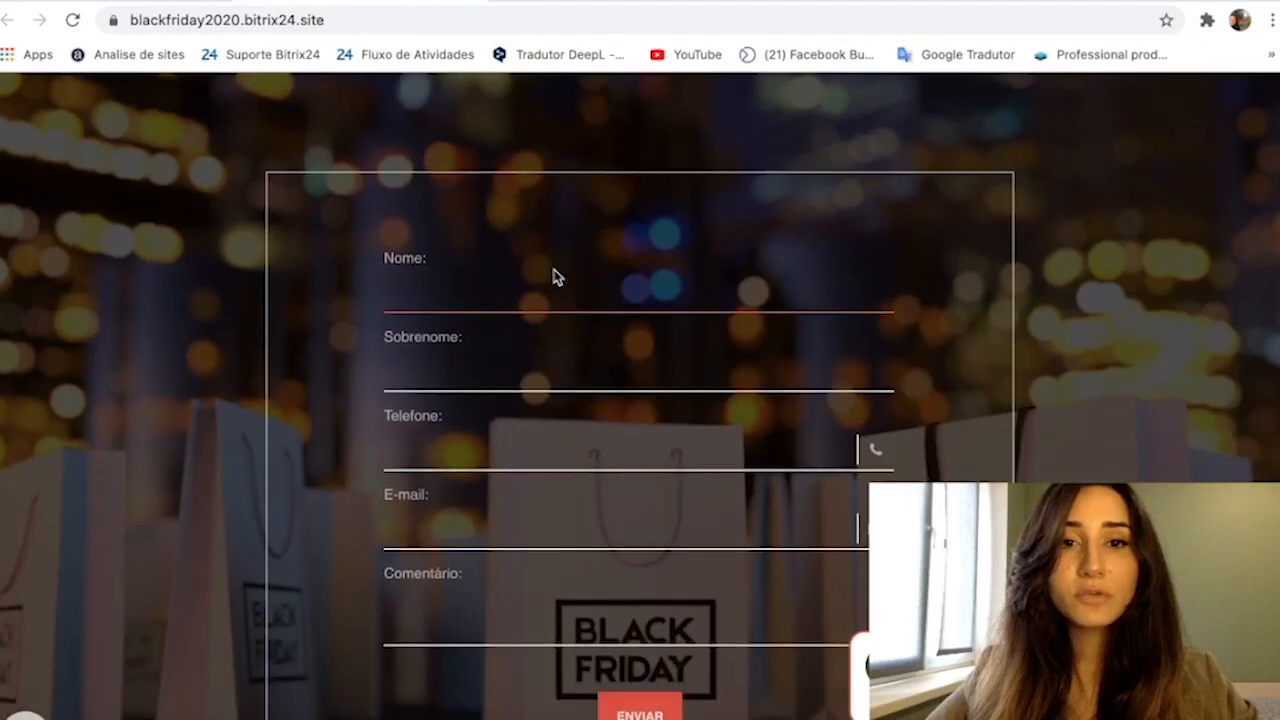
pyautogui.click(556, 285)
pyautogui.click(530, 337)
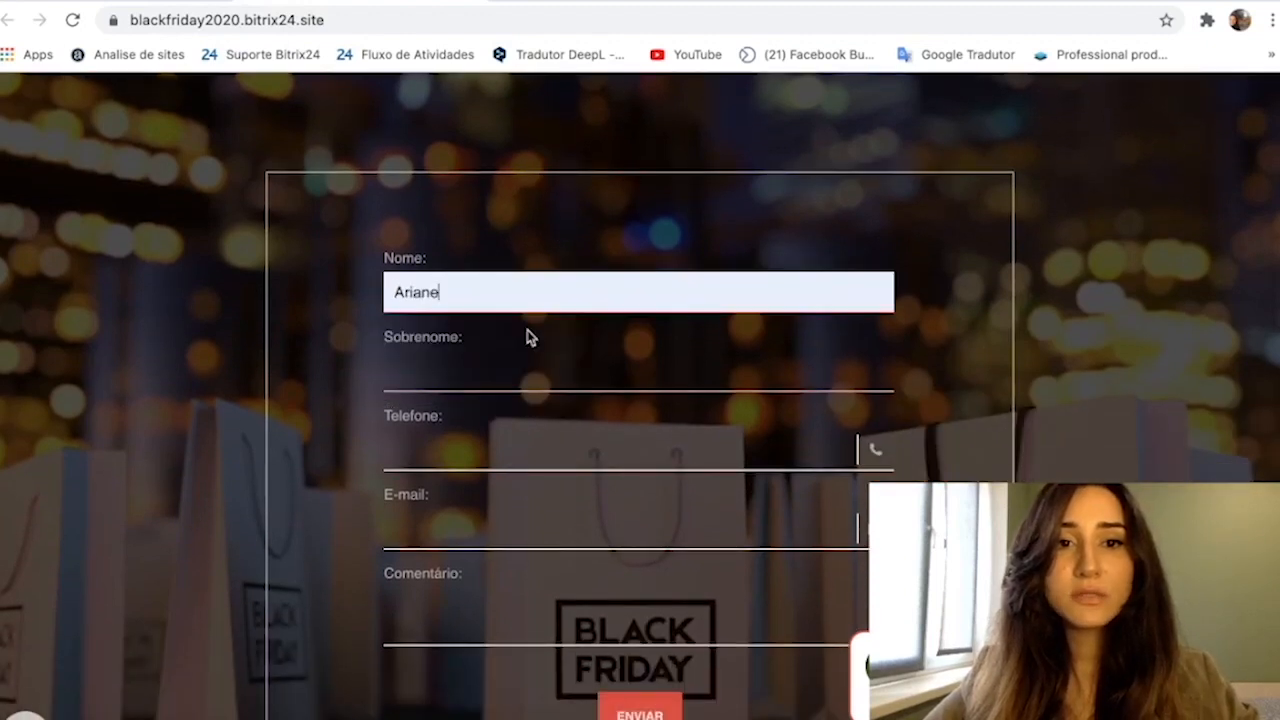
pyautogui.click(532, 366)
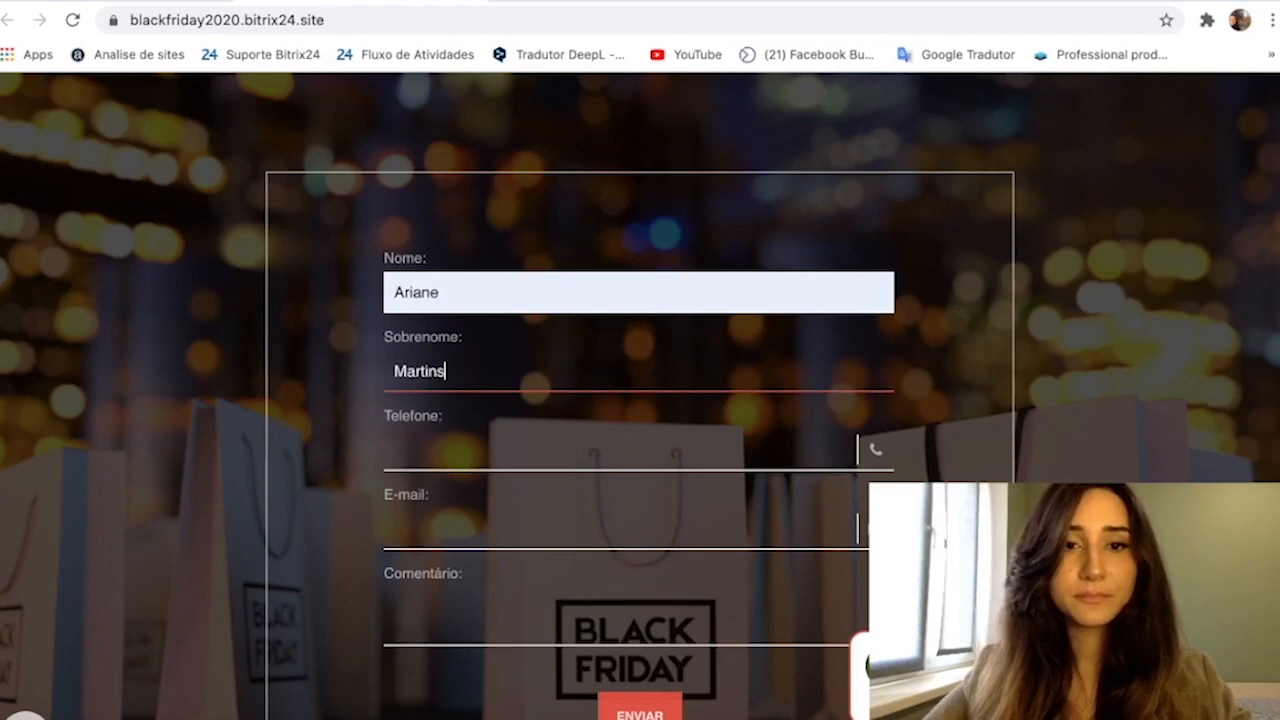
# - Enter the customer's phone number and e-mail address, leave the comment empty, and submit the form
pyautogui.scroll(-1, 640, 396)
pyautogui.click(479, 397)
pyautogui.write('00000000000')
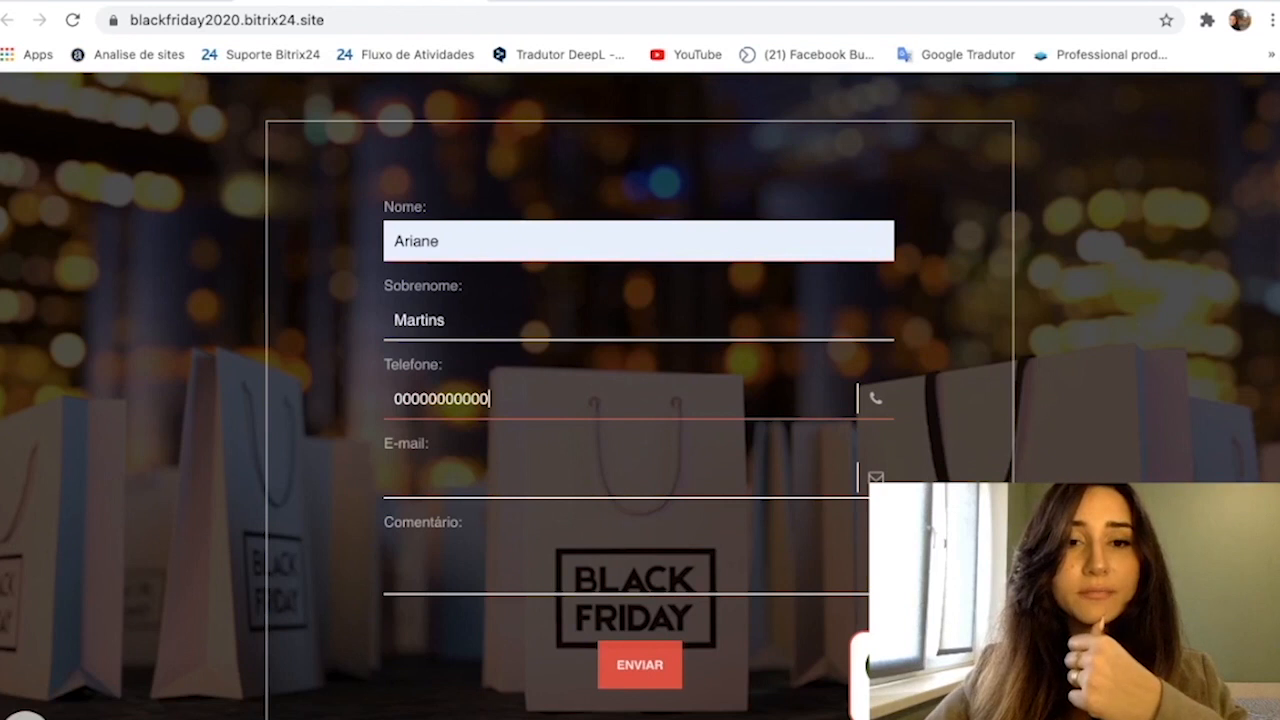
pyautogui.click(451, 477)
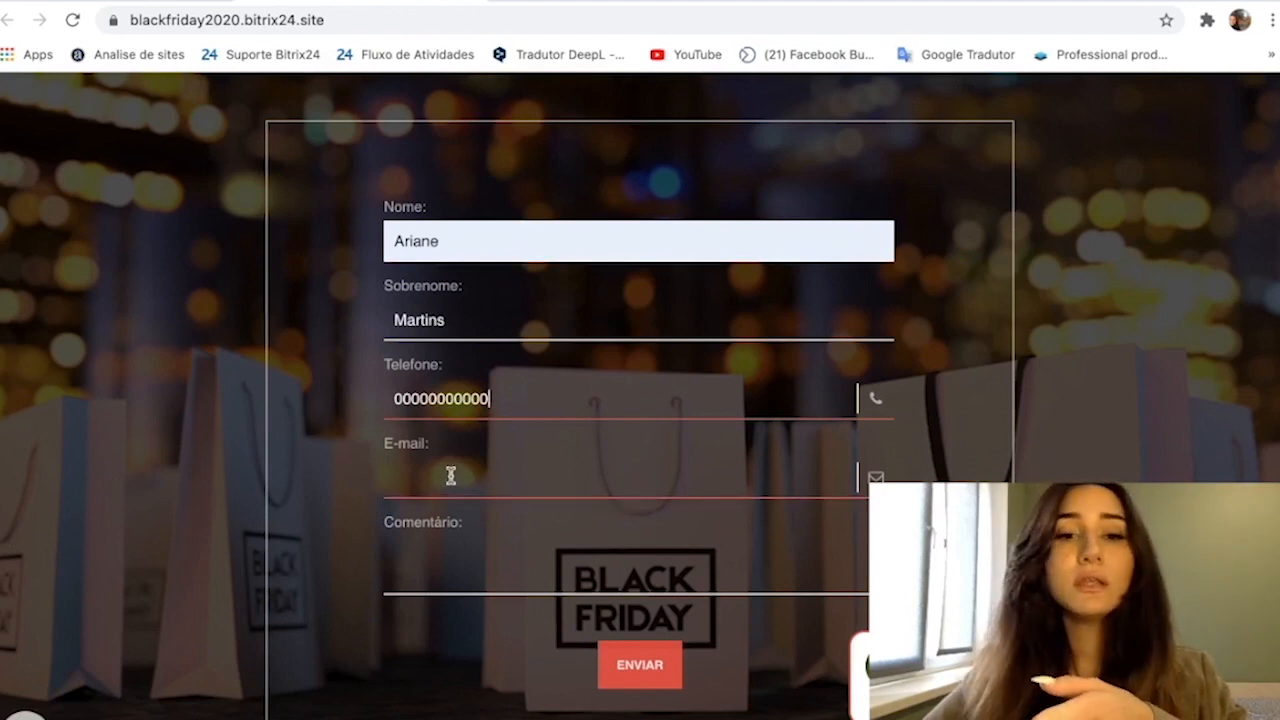
pyautogui.click(451, 477)
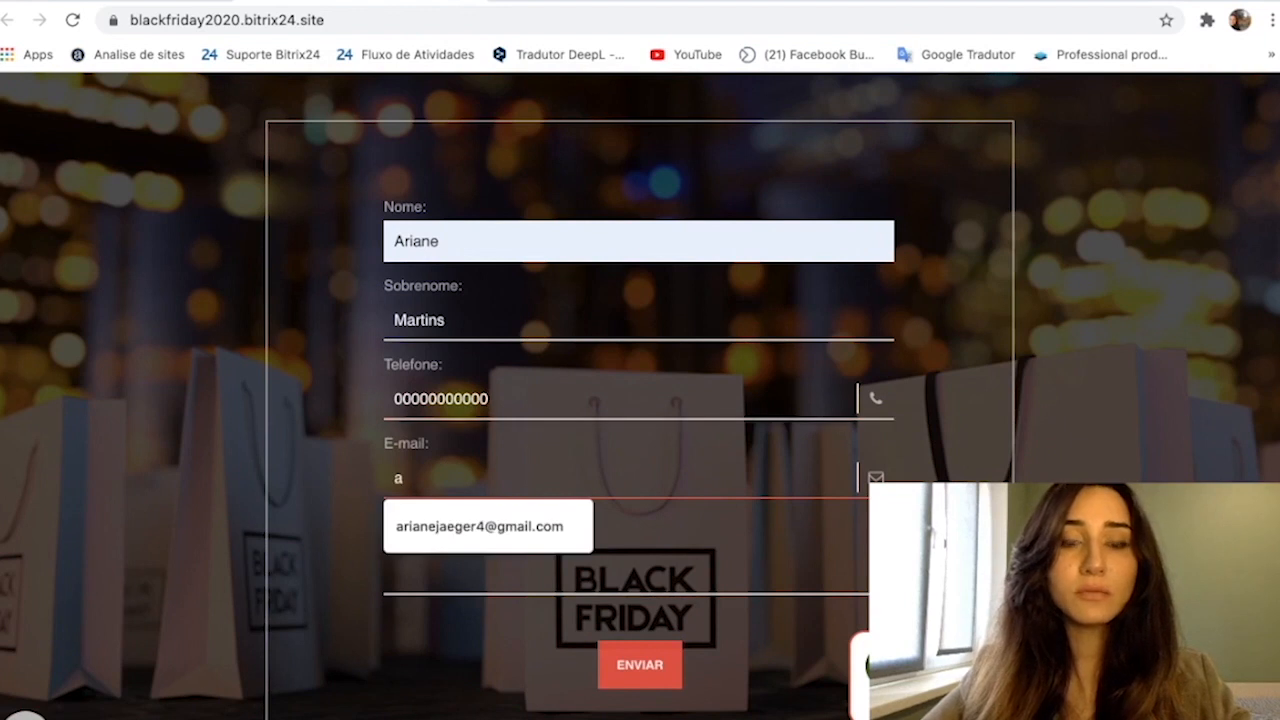
pyautogui.click(461, 524)
pyautogui.click(463, 521)
pyautogui.scroll(-1, 463, 526)
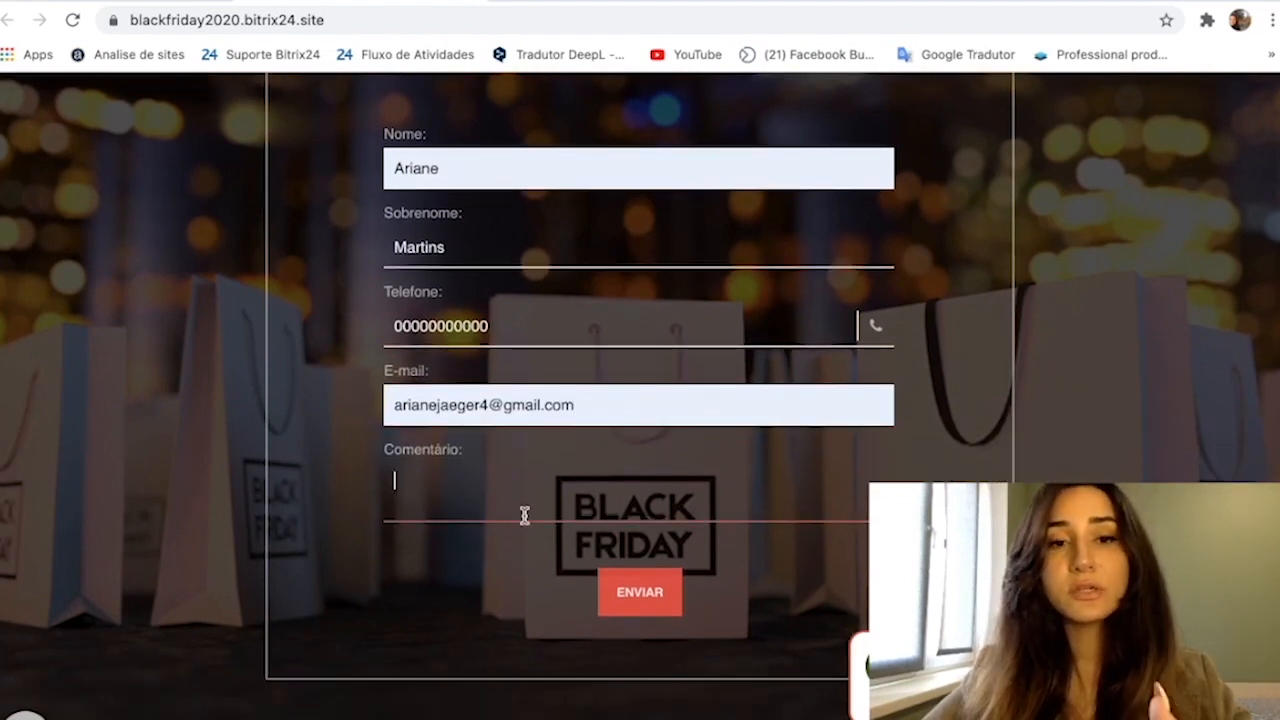
pyautogui.scroll(-1, 523, 514)
pyautogui.click(630, 519)
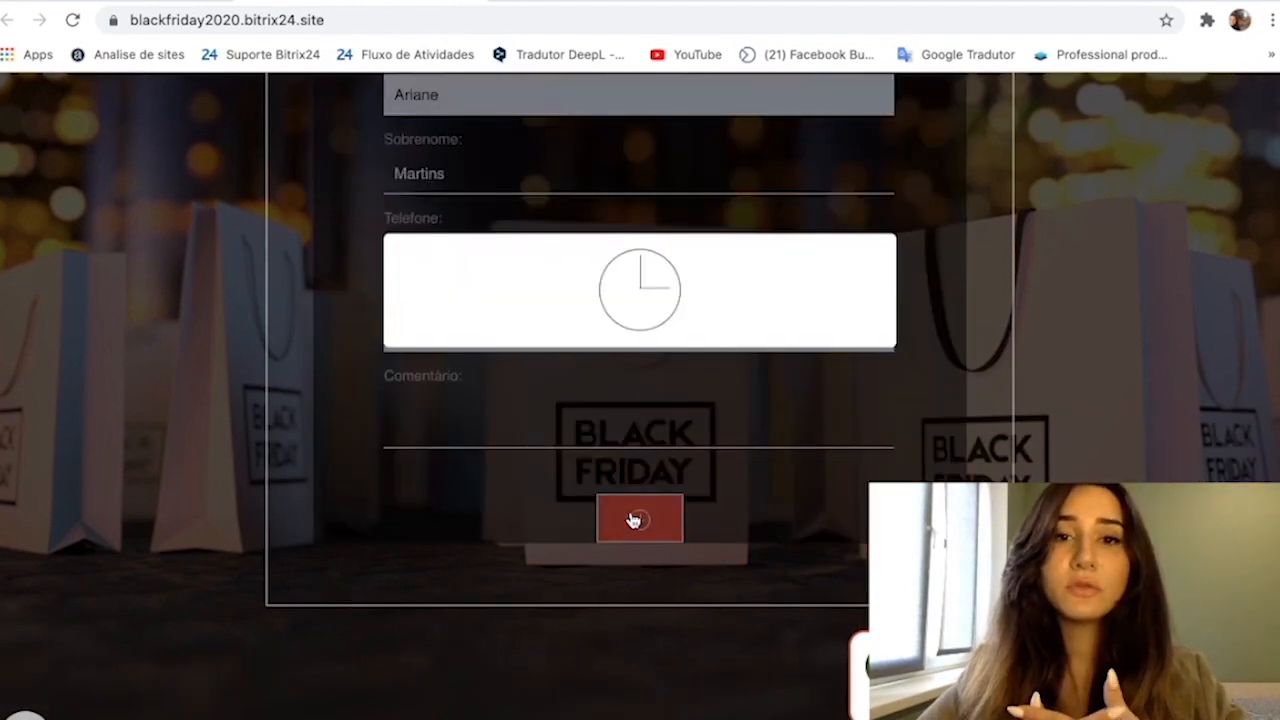
# - Return to the Bitrix24 CRM leads and open the new "Formulário de feedback" lead in Em Andamento to examine its timeline
pyautogui.click(116, 2)
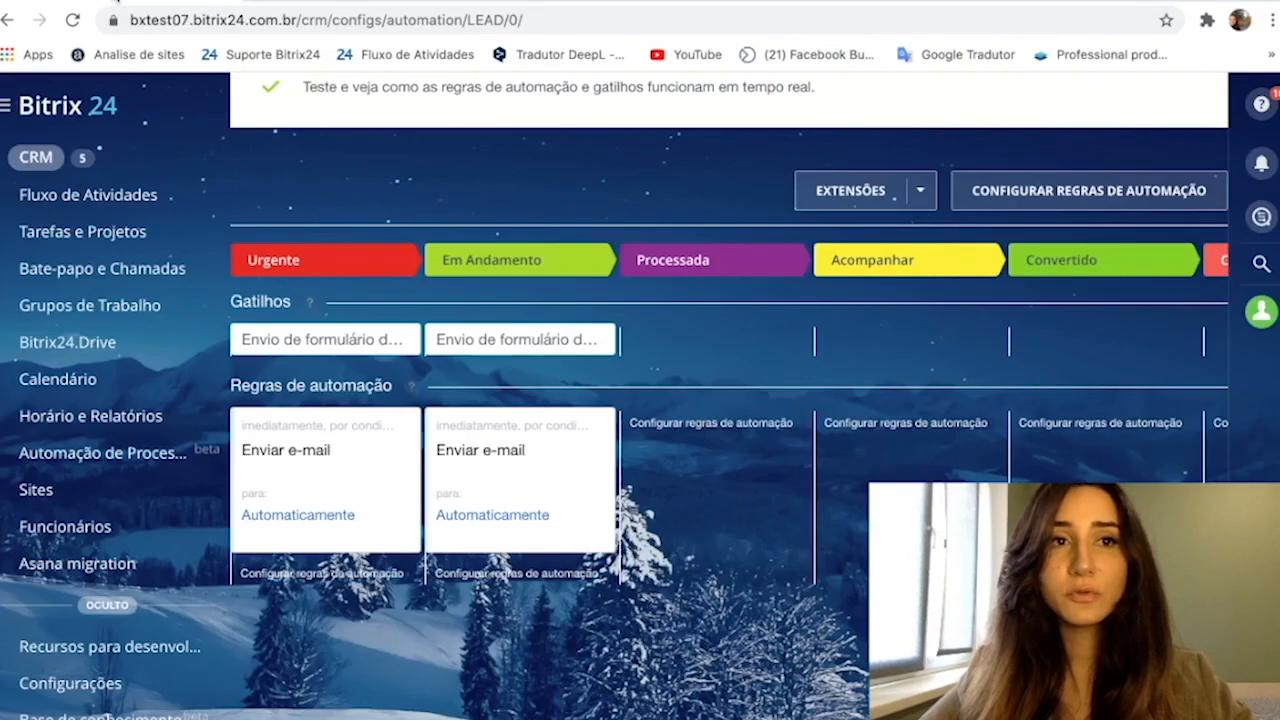
pyautogui.click(41, 168)
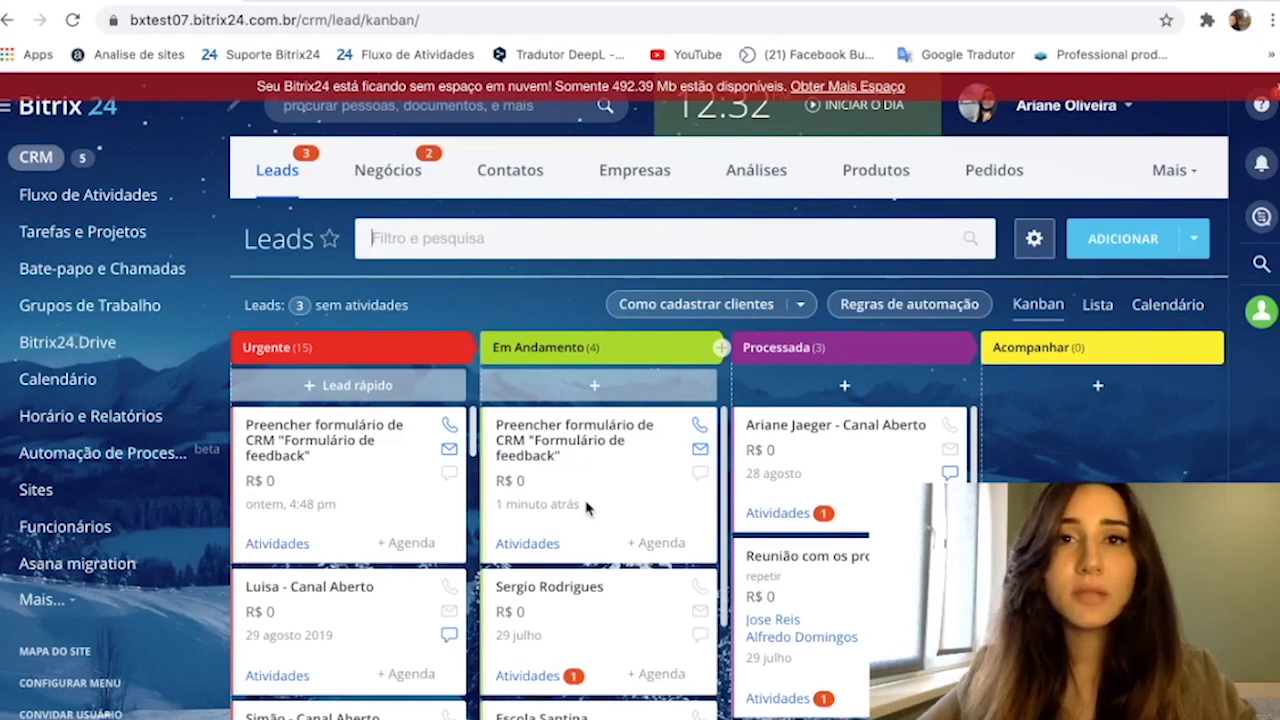
pyautogui.click(576, 440)
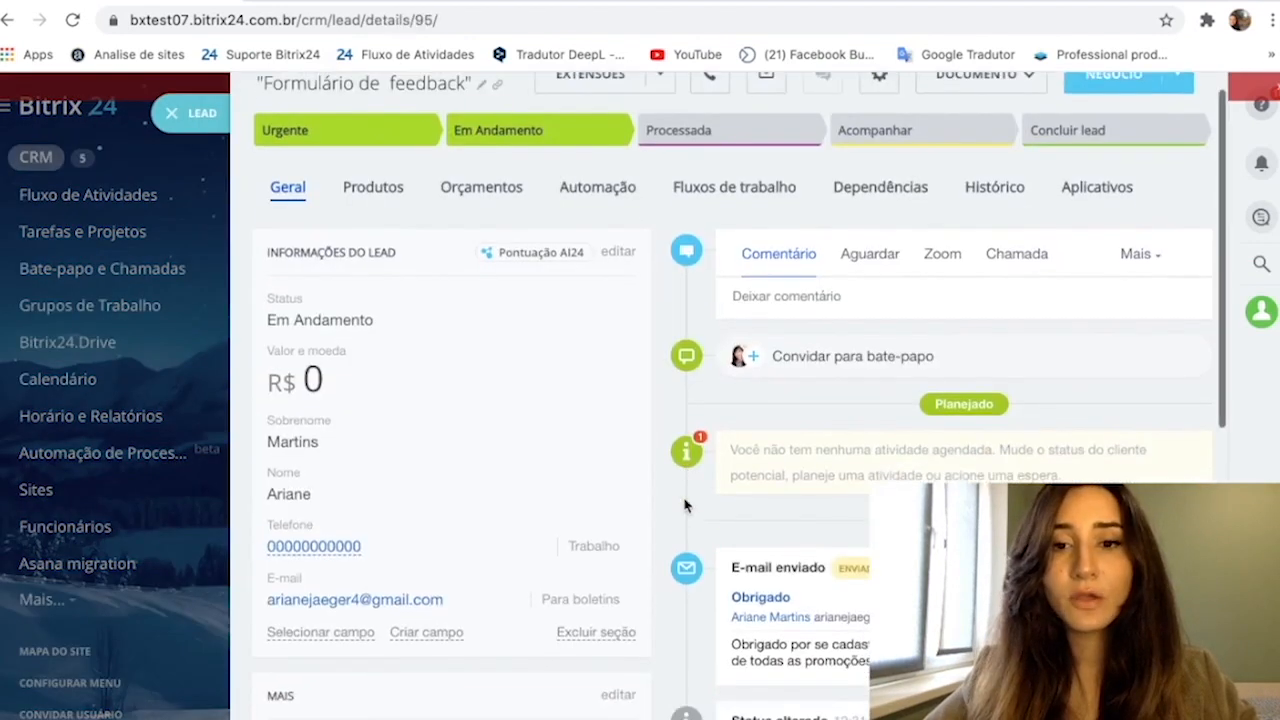
pyautogui.scroll(-3, 685, 505)
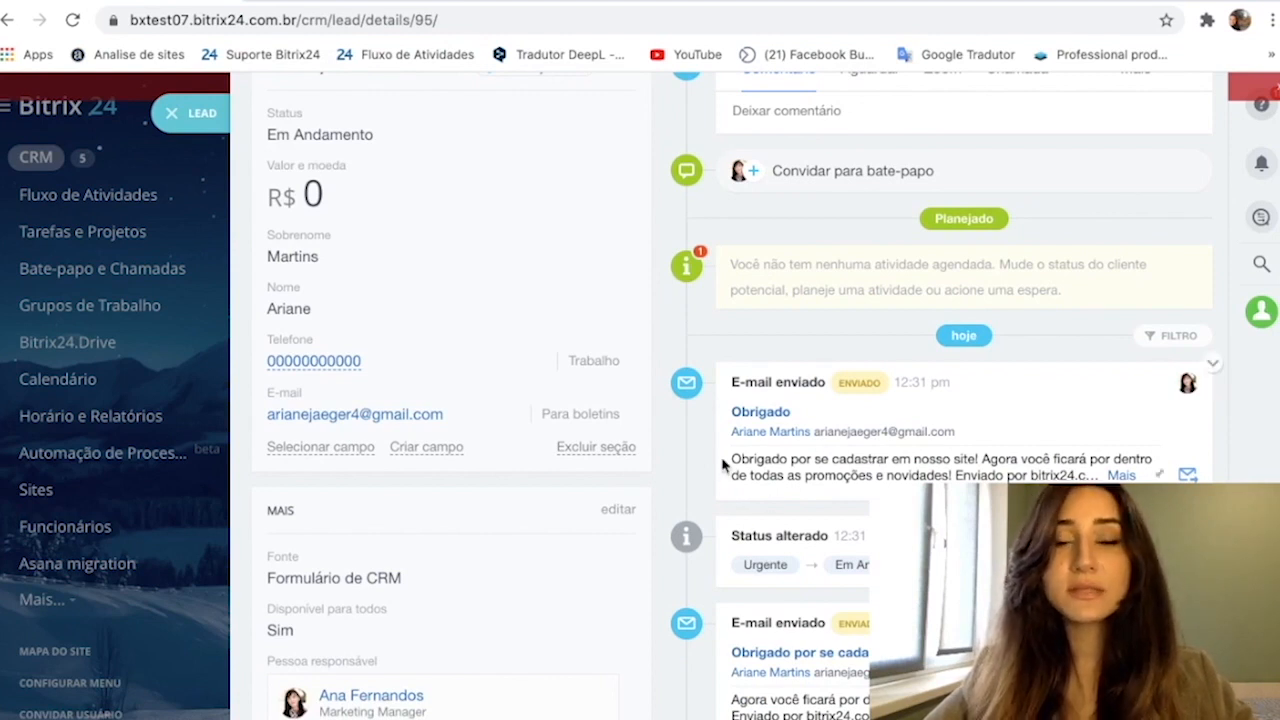
# - Read the full "Obrigado" e-mail from the lead's timeline and return to the lead details
pyautogui.click(1120, 478)
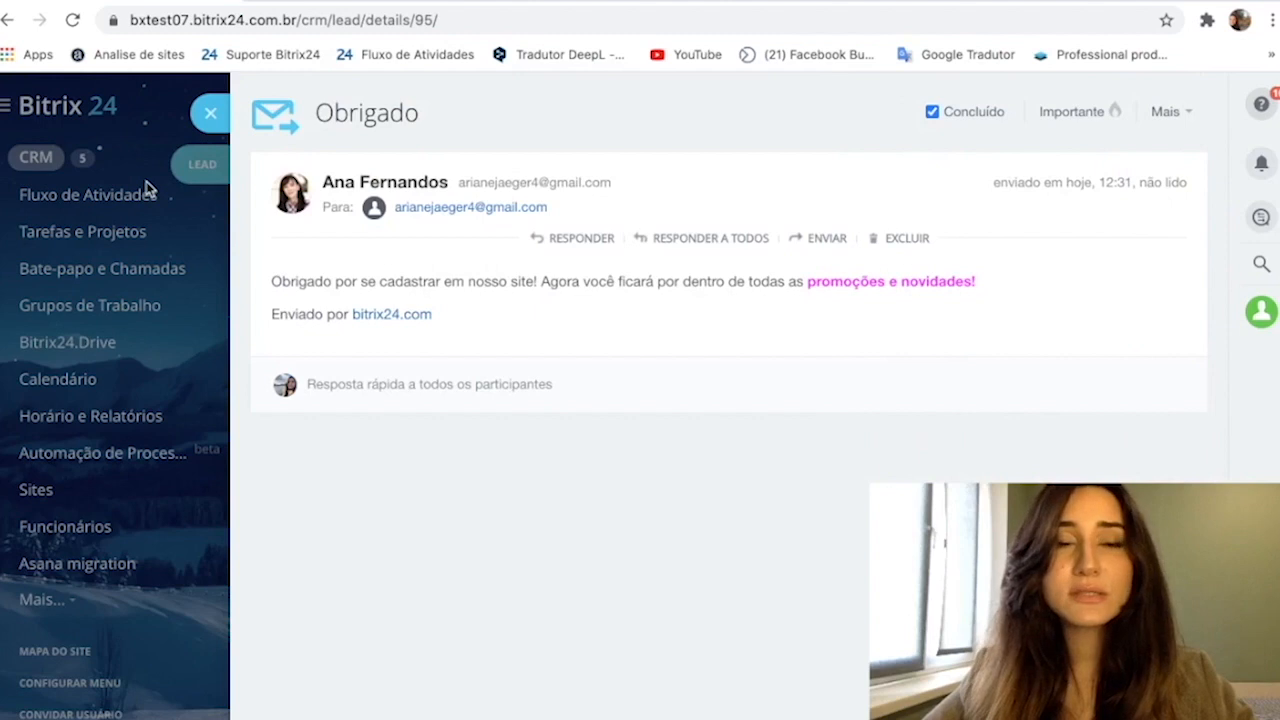
pyautogui.click(212, 113)
pyautogui.scroll(5, 595, 335)
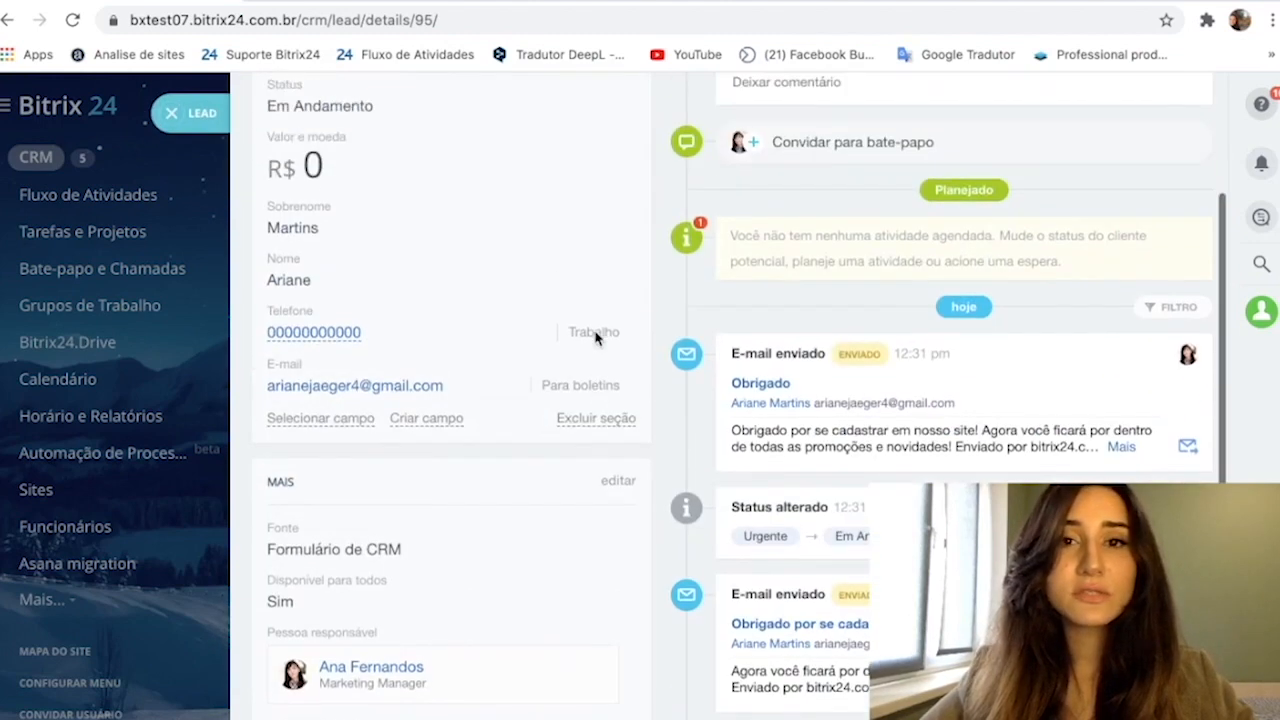
# - Review the "Formulário de feedback" lead's information sections and its timeline back to the lead's creation
pyautogui.scroll(1, 595, 338)
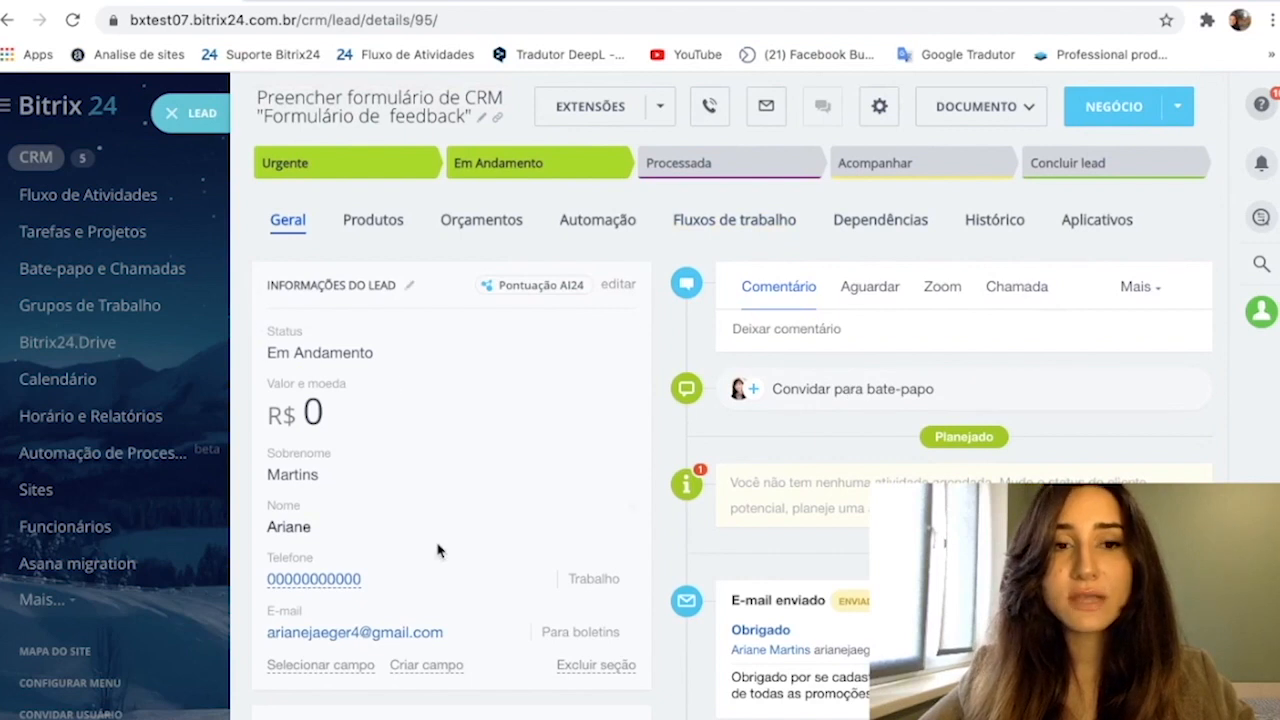
pyautogui.scroll(-1, 443, 552)
pyautogui.scroll(-5, 437, 463)
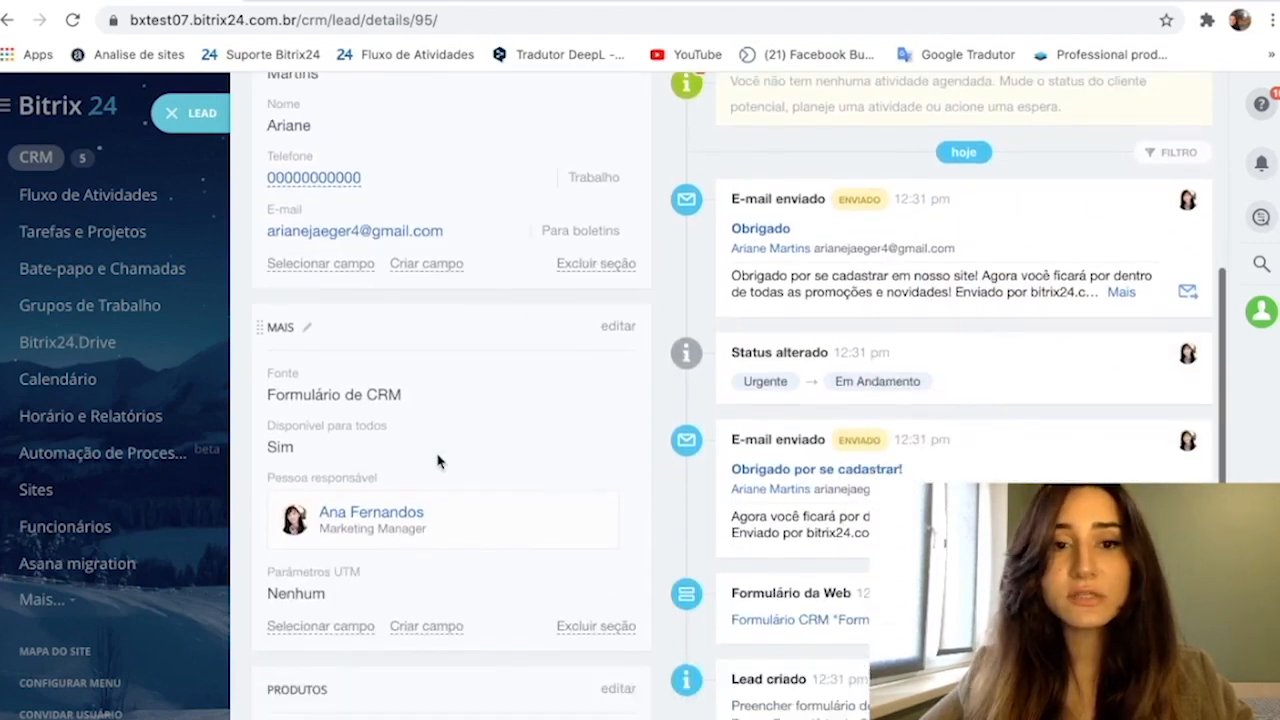
pyautogui.scroll(-2, 437, 458)
pyautogui.scroll(3, 437, 460)
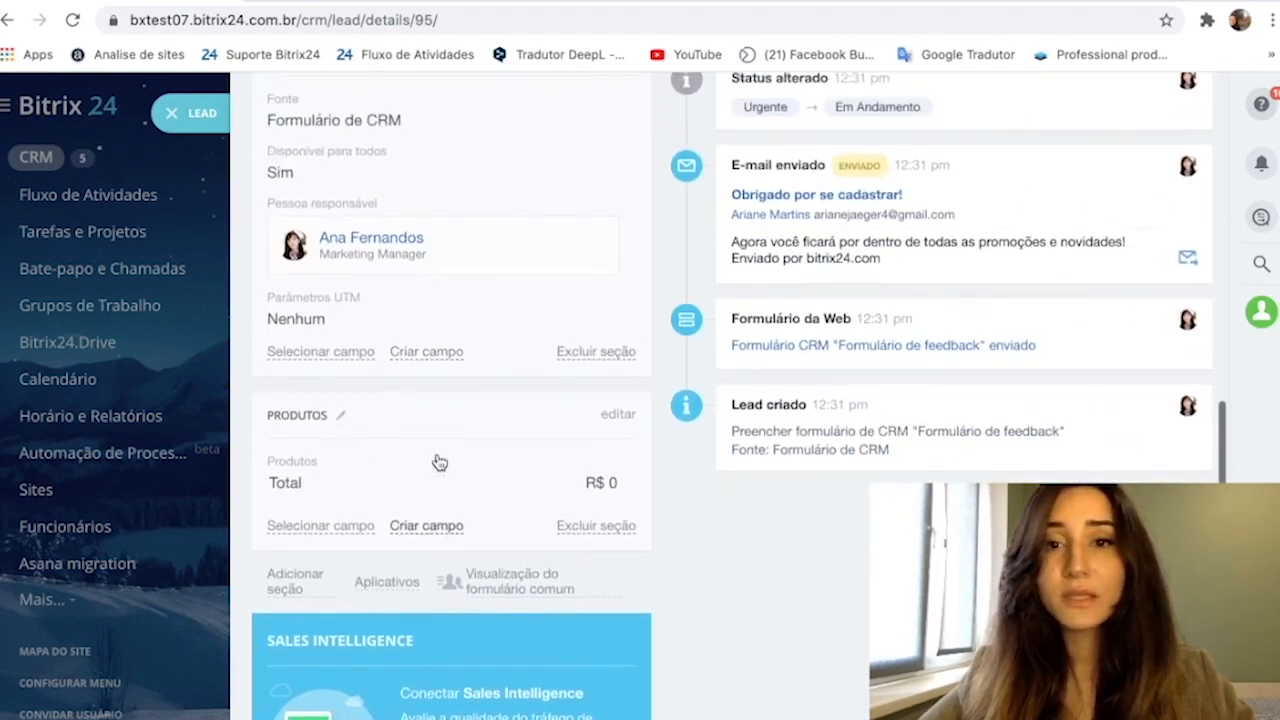
pyautogui.scroll(5, 437, 462)
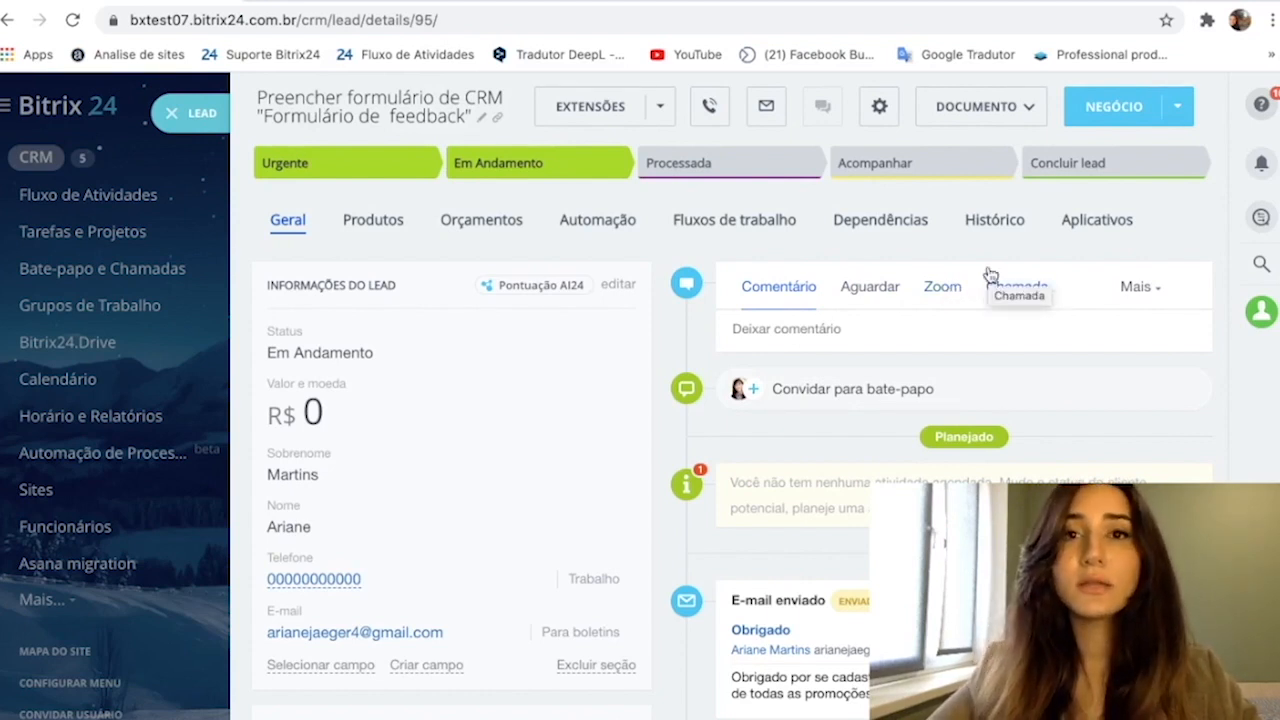
# - Check the additional activity types available in the lead's timeline and return to the leads Kanban
pyautogui.click(1140, 289)
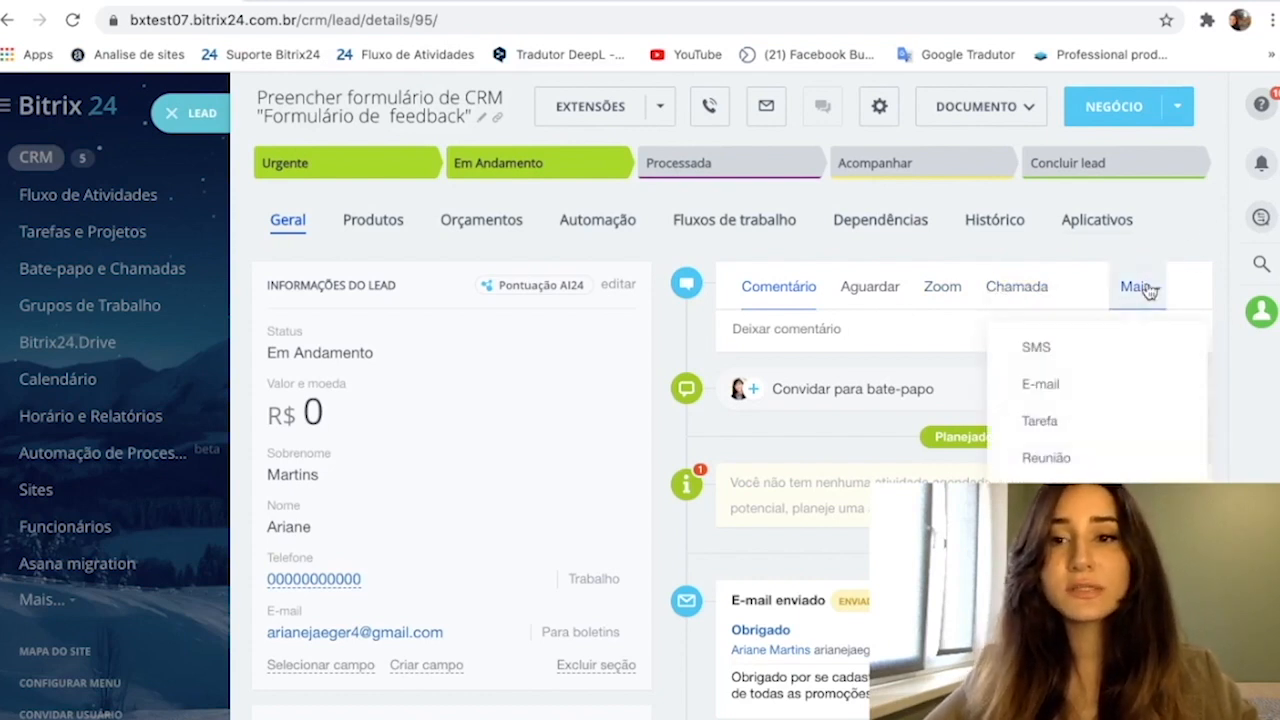
pyautogui.click(926, 363)
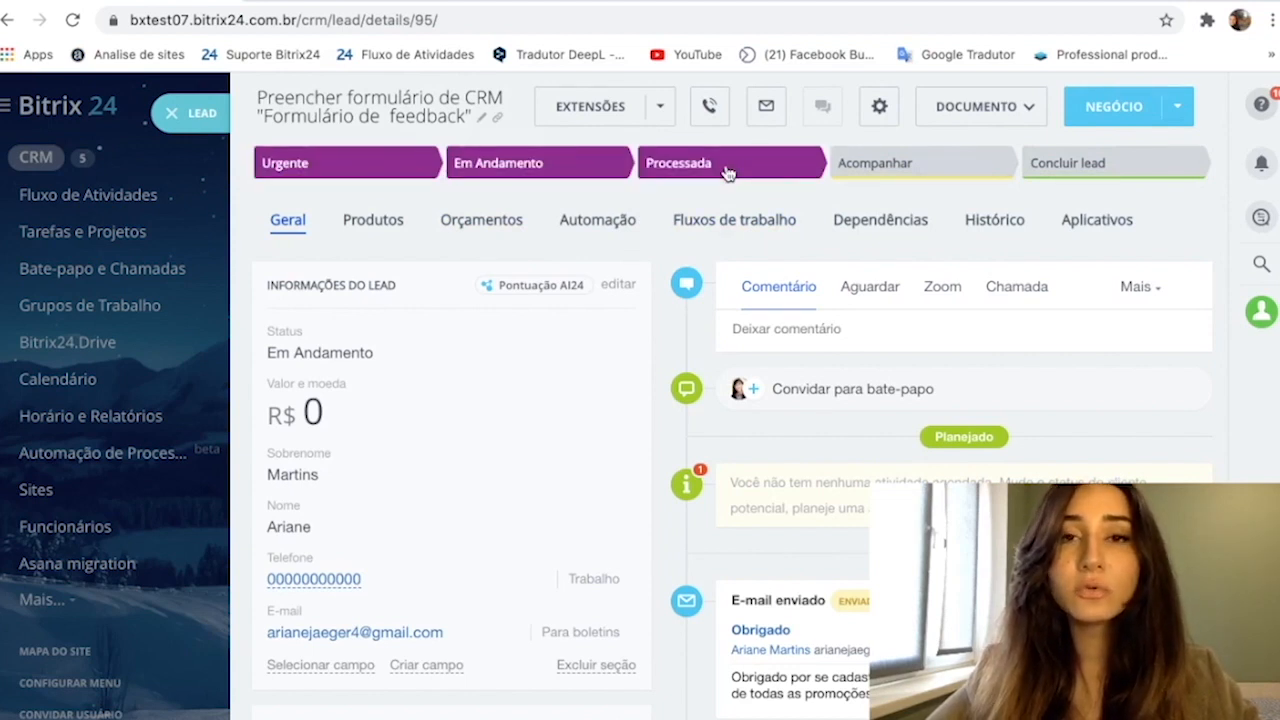
pyautogui.click(194, 126)
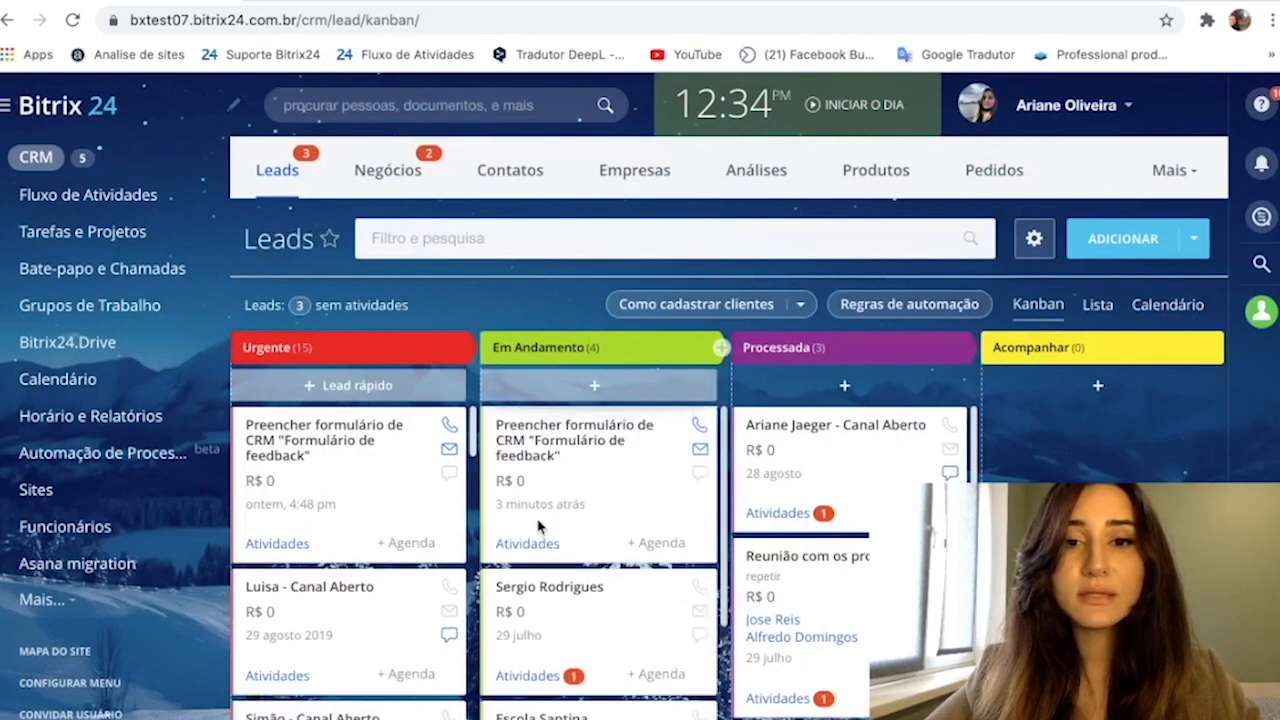
pyautogui.moveTo(650, 505); pyautogui.dragTo(570, 418)
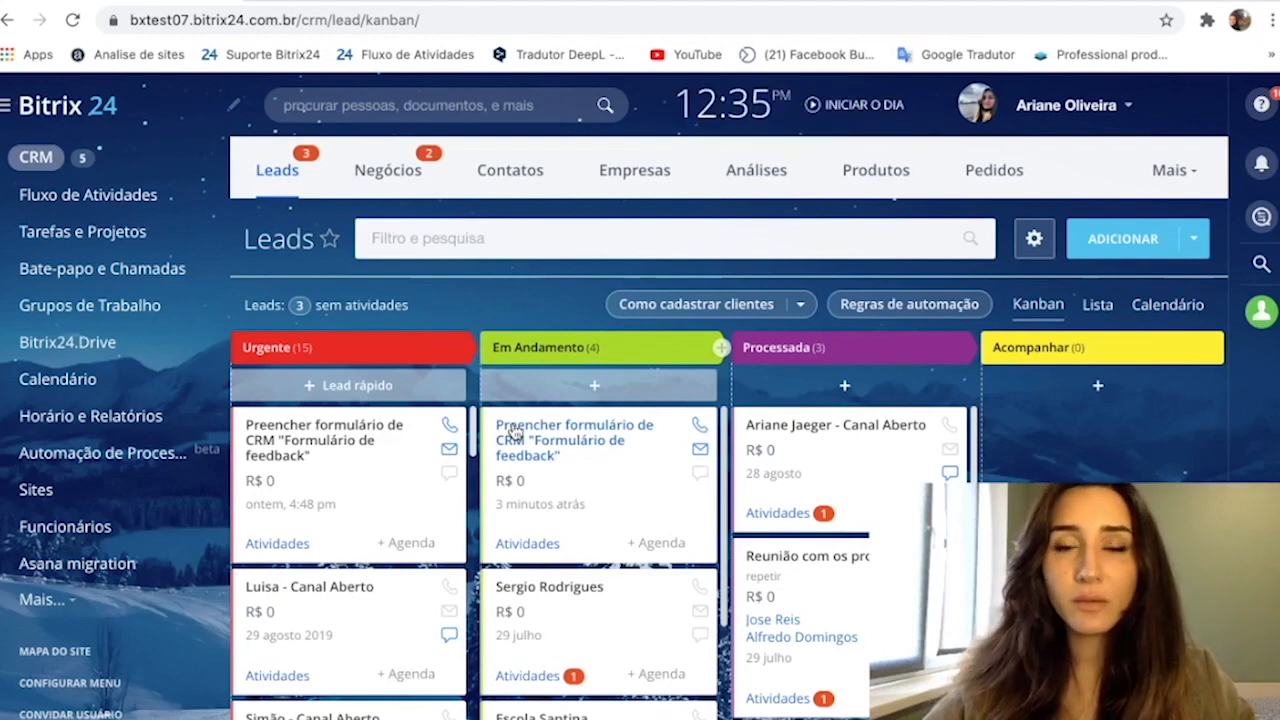
# - Open the lead automation rules and add an "Envio de formulário de CRM" trigger for all forms to the Processada stage
pyautogui.scroll(-3, 663, 418)
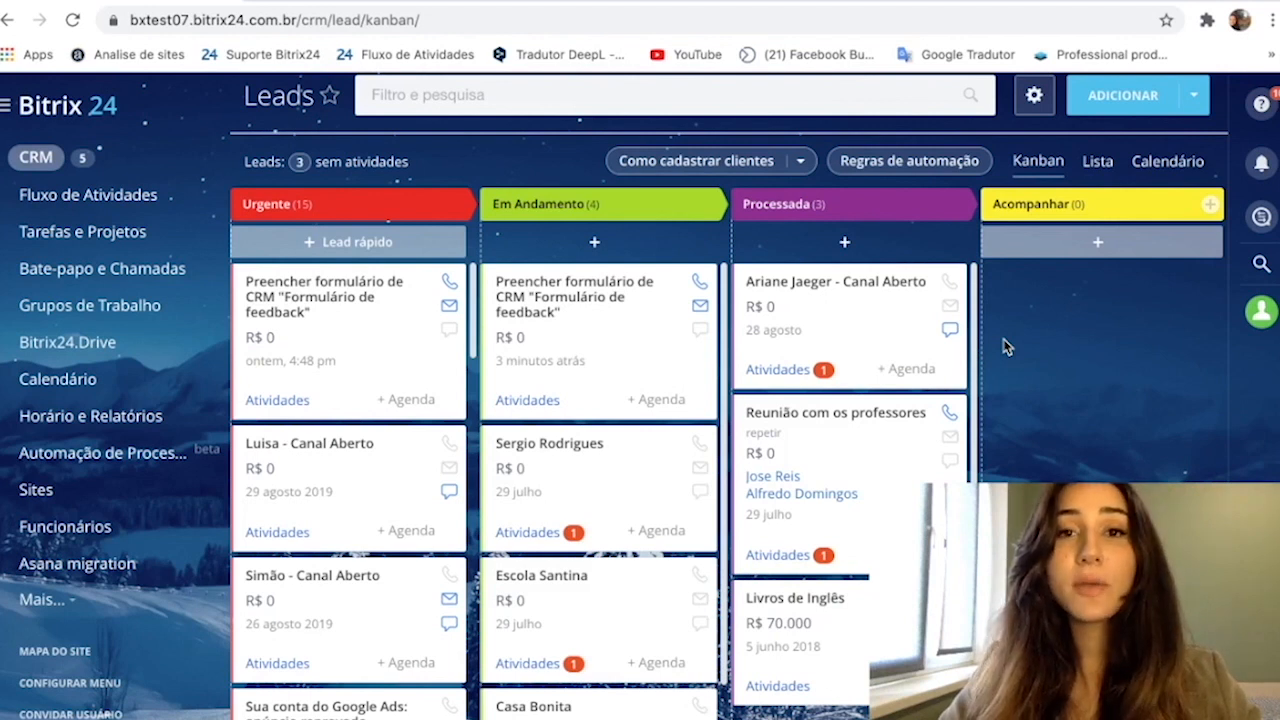
pyautogui.click(903, 160)
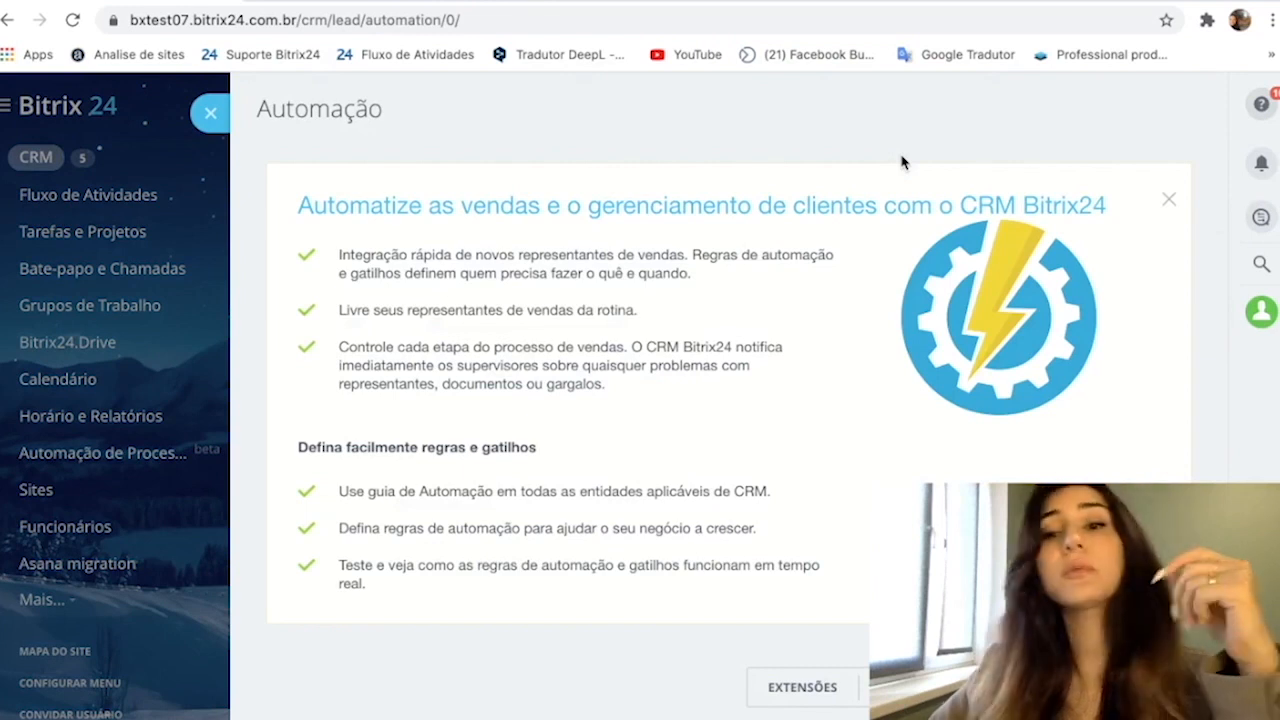
pyautogui.scroll(-3, 903, 163)
pyautogui.scroll(-3, 728, 400)
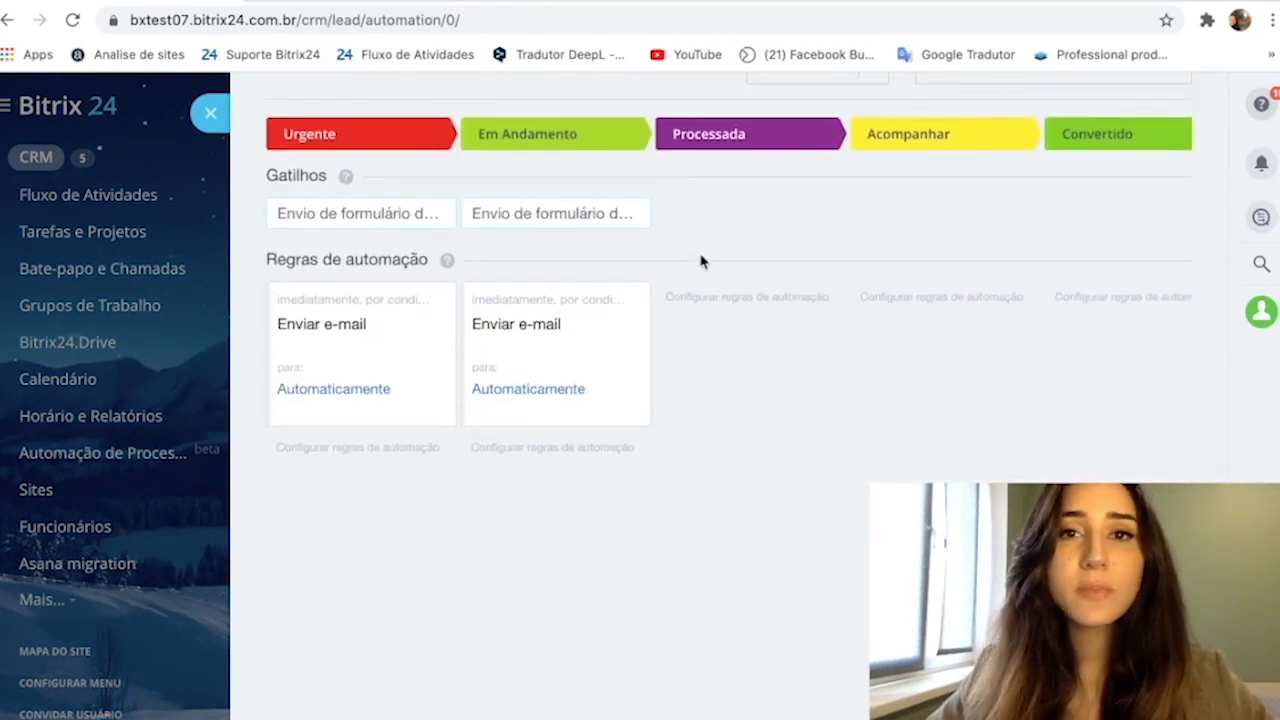
pyautogui.click(751, 304)
pyautogui.click(722, 168)
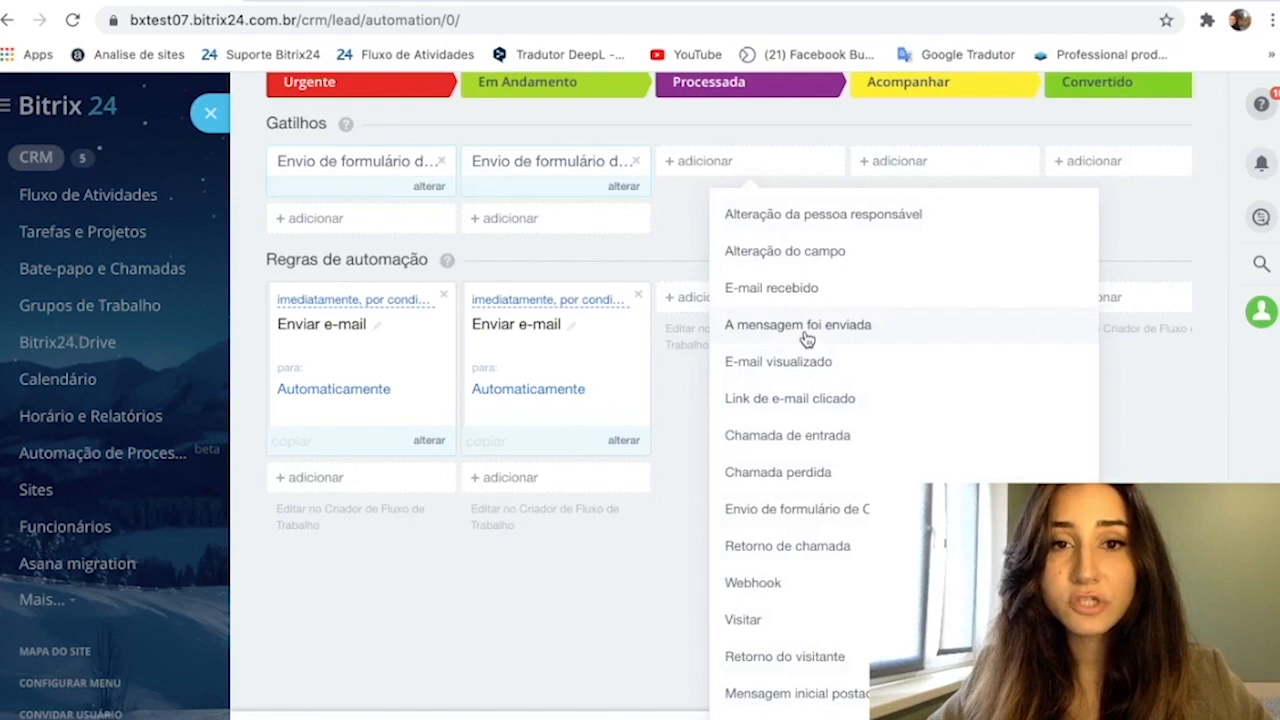
pyautogui.click(858, 510)
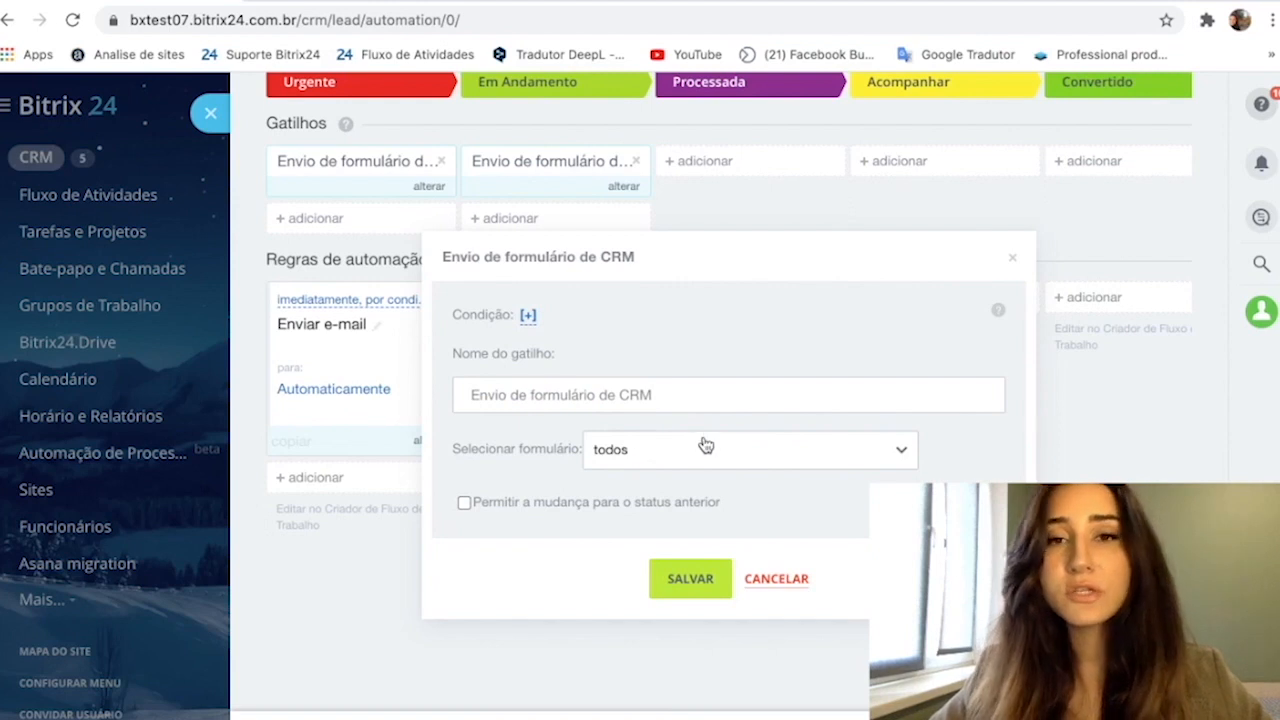
pyautogui.click(677, 583)
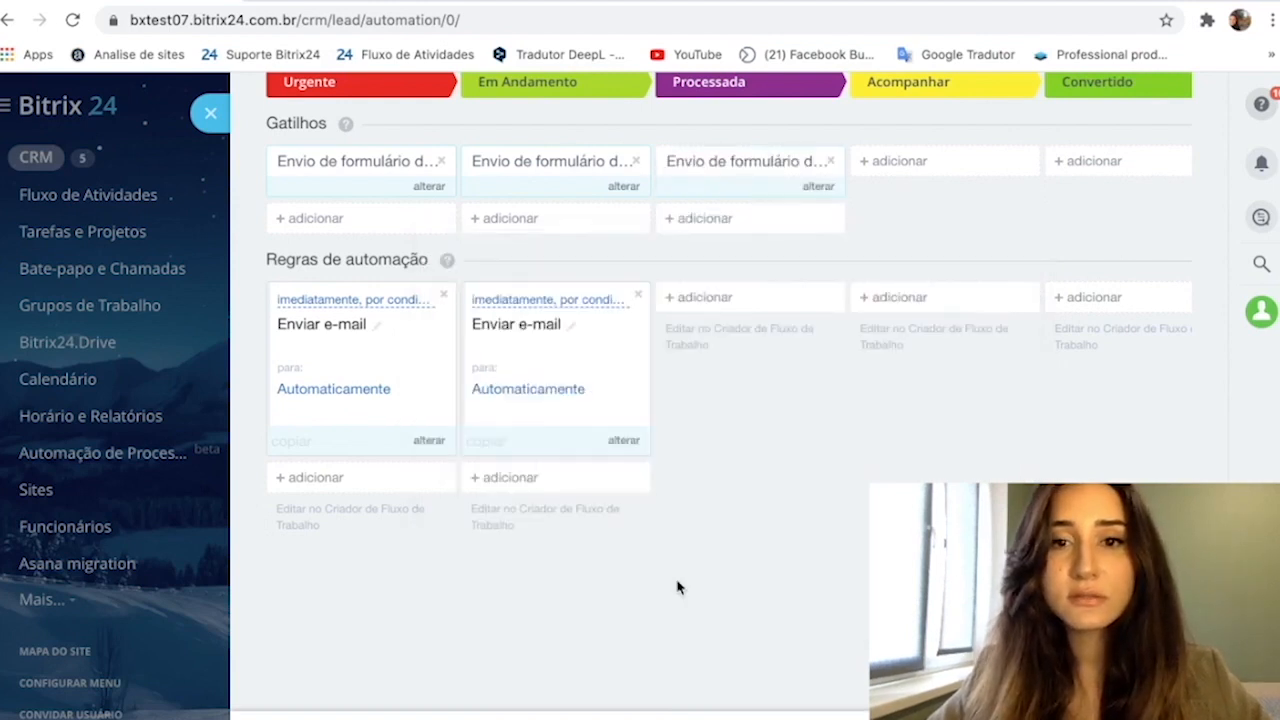
# - Start an immediate "Enviar SMS" customer communication rule in the Processada stage and choose Twilio.com as the provider
pyautogui.click(674, 296)
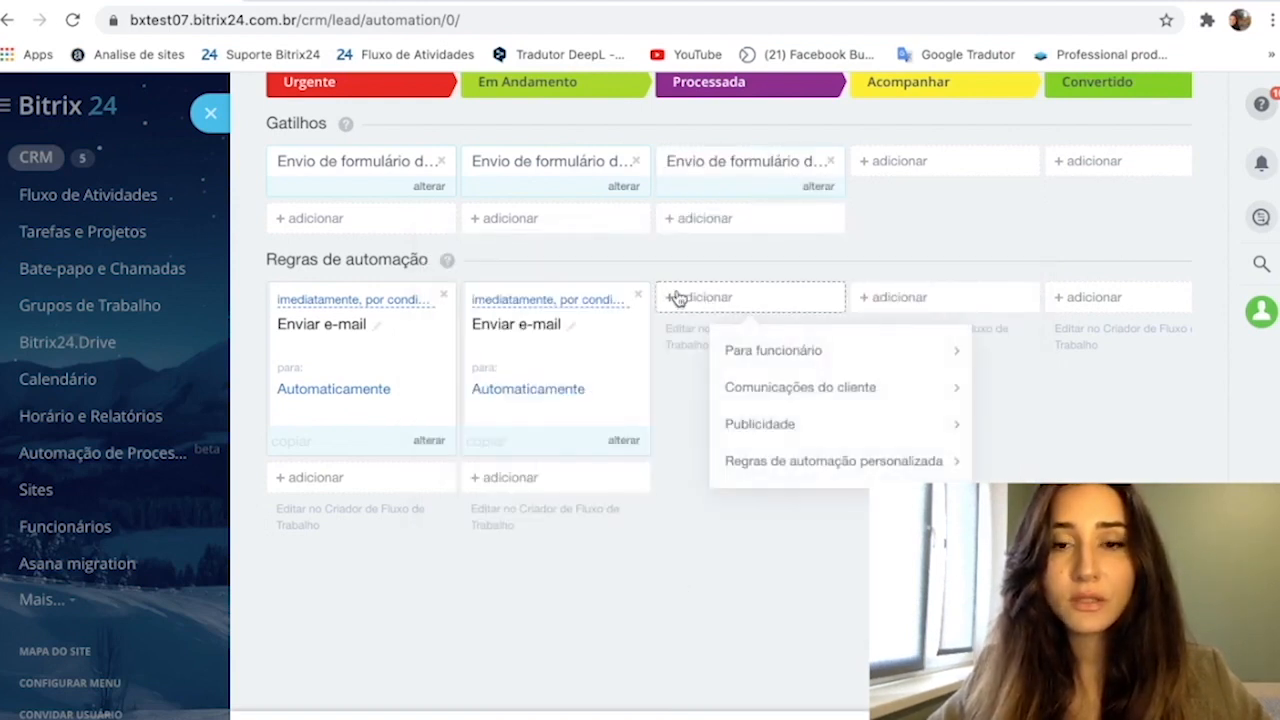
pyautogui.moveTo(789, 398)
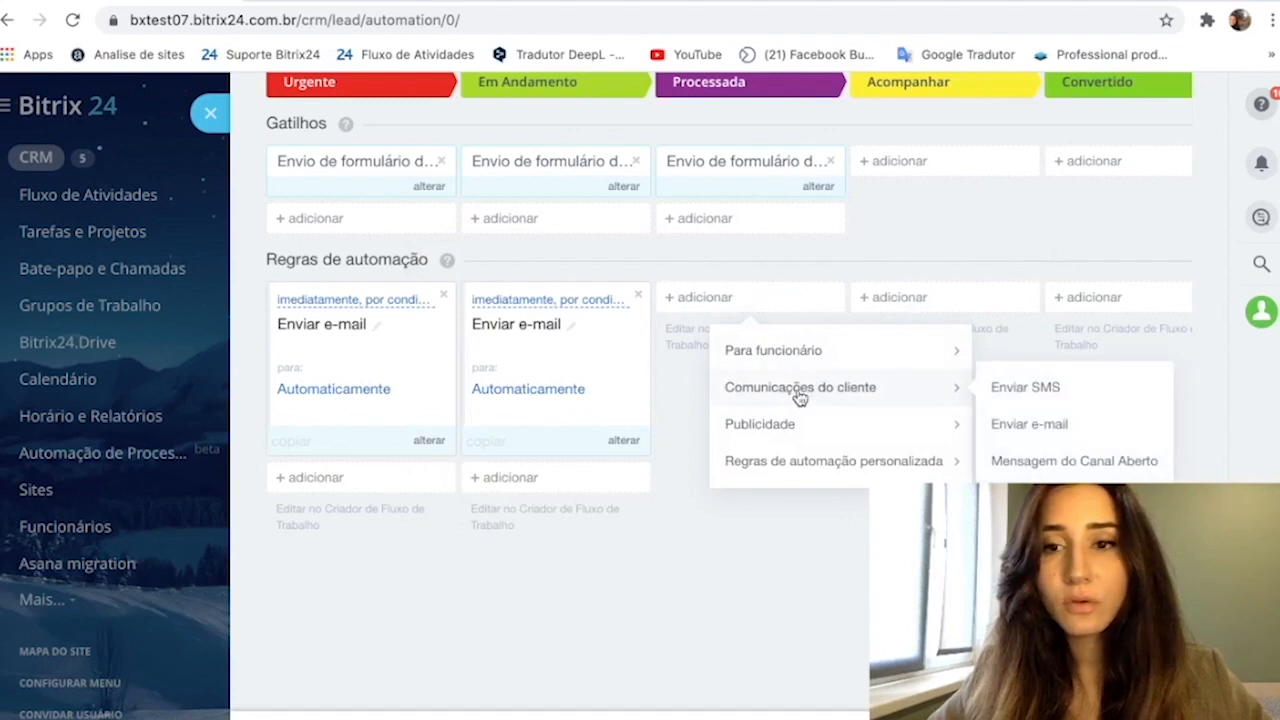
pyautogui.click(1022, 399)
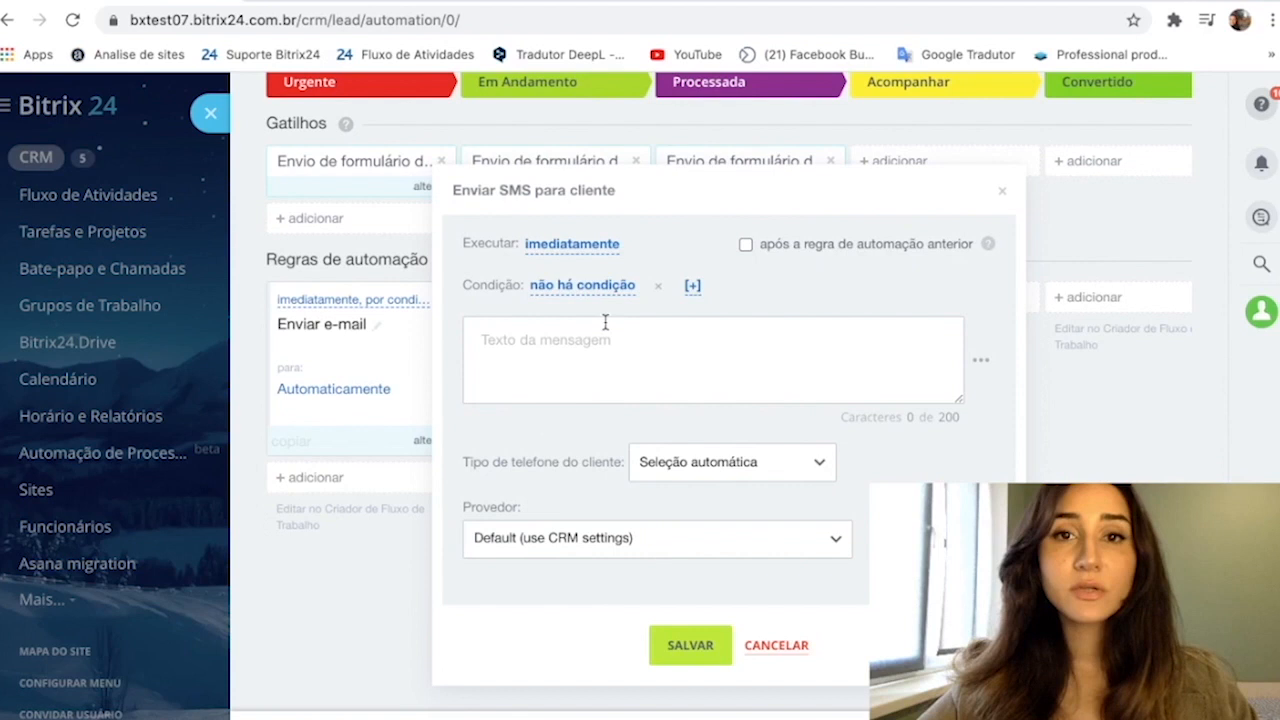
pyautogui.click(620, 540)
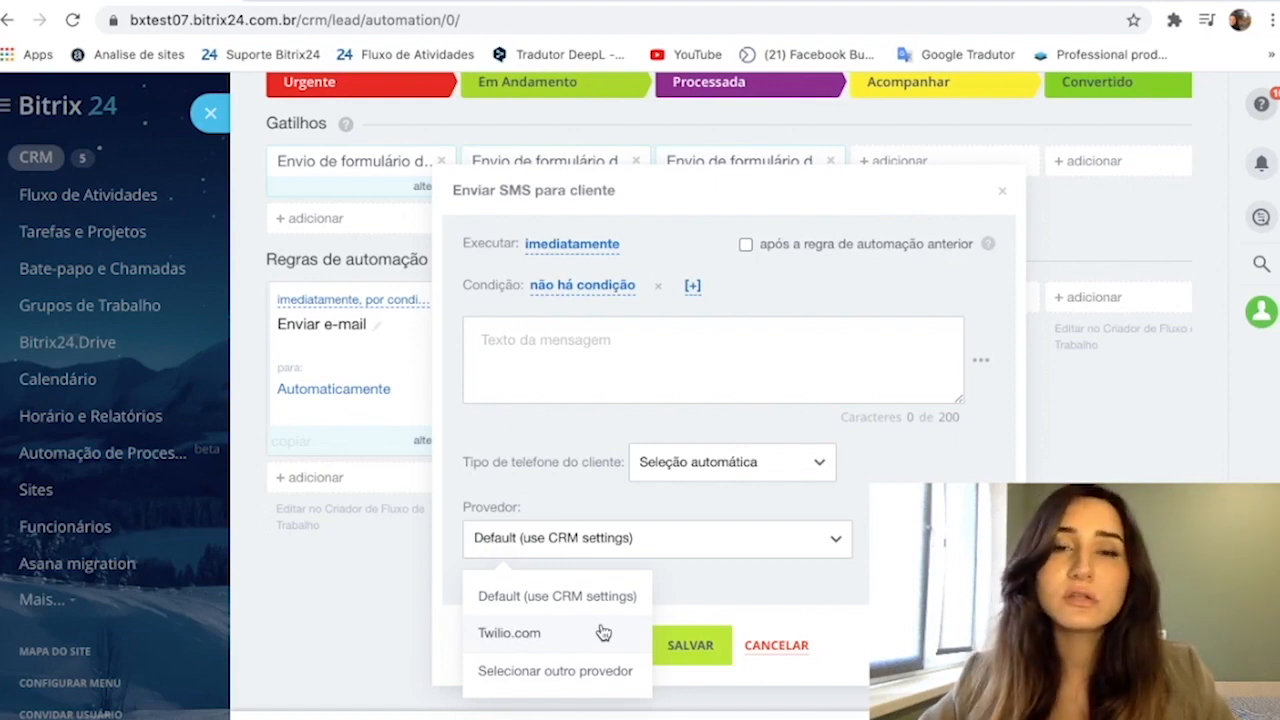
pyautogui.click(810, 585)
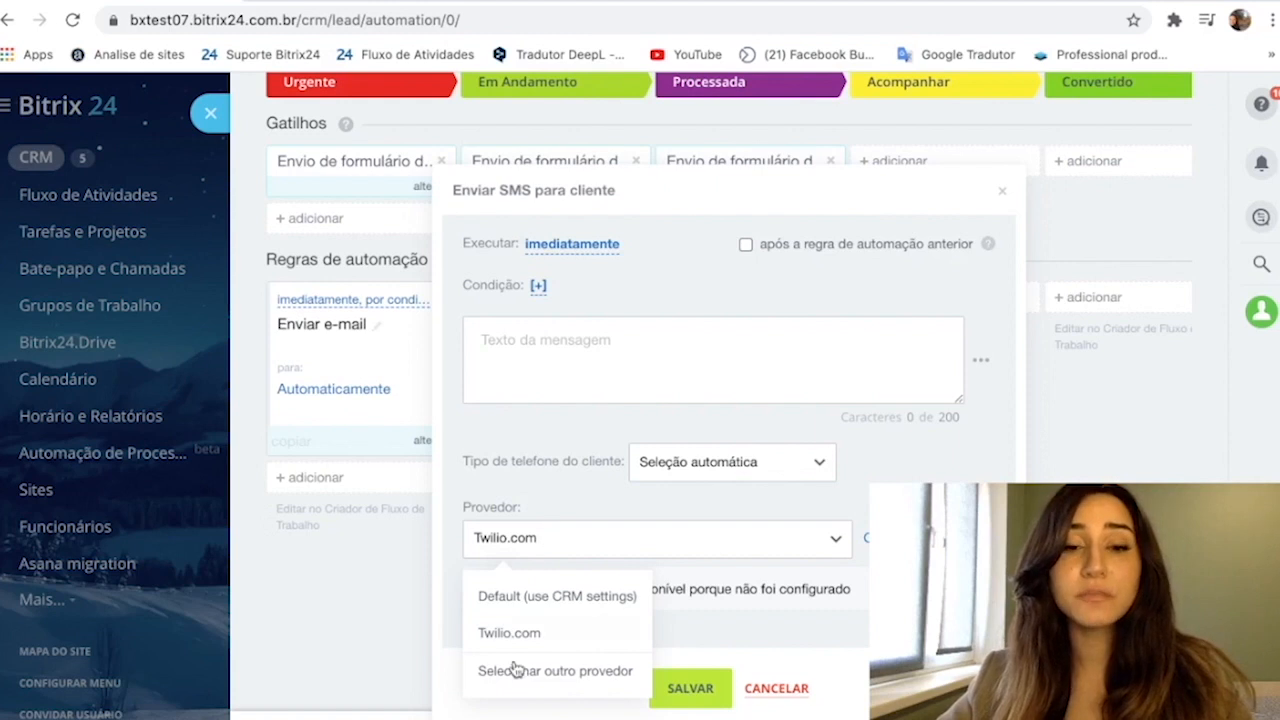
# - Browse the other SMS providers in the marketplace and return to the SMS rule
pyautogui.click(522, 672)
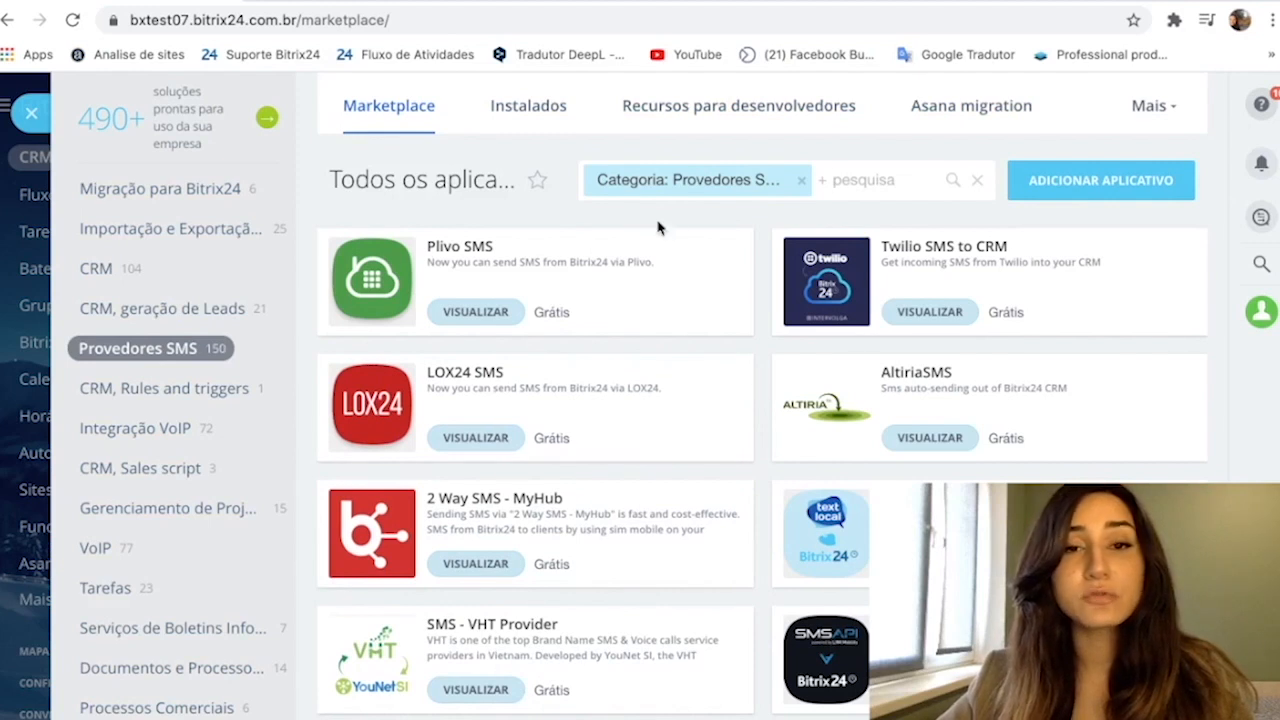
pyautogui.scroll(-2, 694, 474)
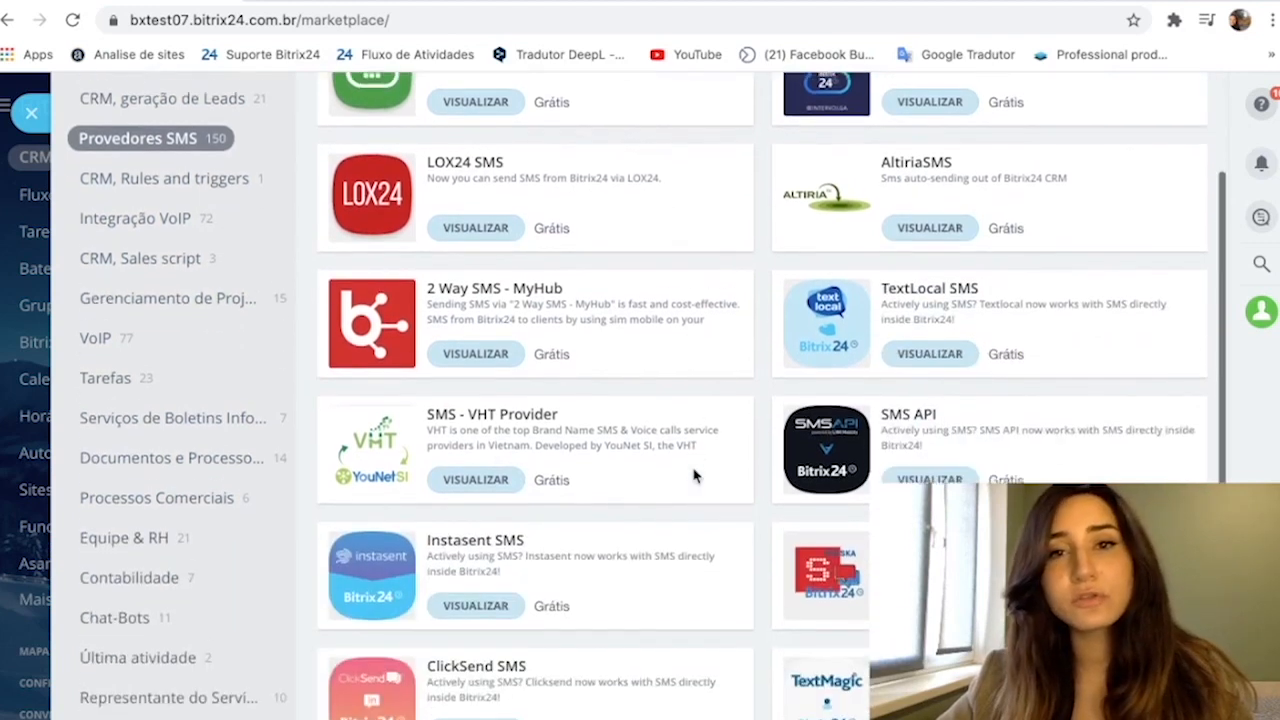
pyautogui.scroll(2, 694, 474)
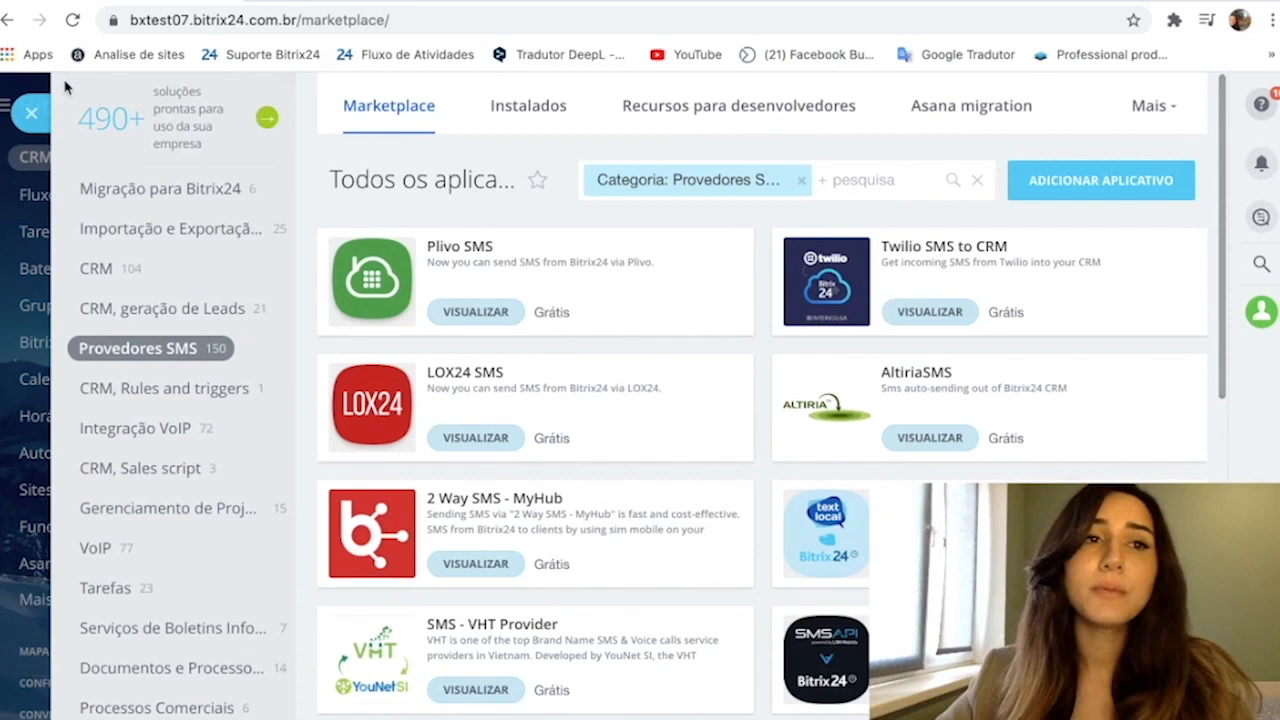
pyautogui.click(31, 114)
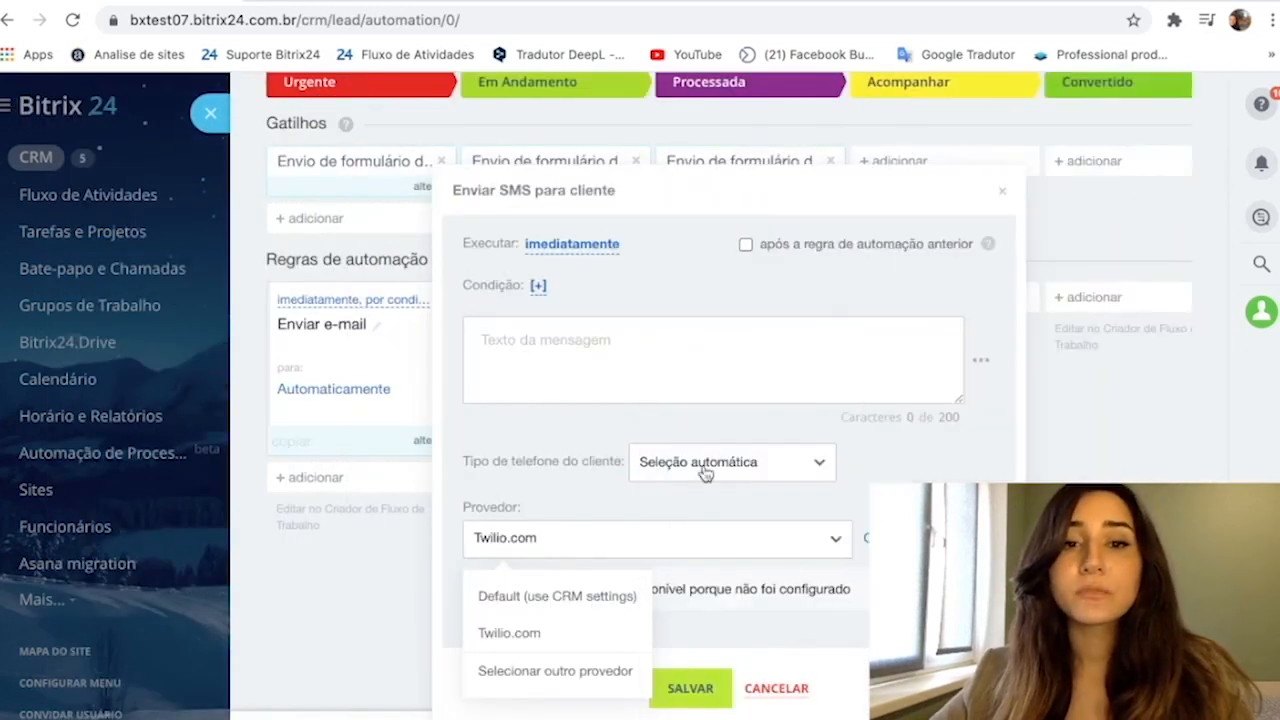
# - Cancel the SMS rule, discard the unsaved automation changes, and return to the leads Kanban
pyautogui.click(776, 700)
pyautogui.click(776, 698)
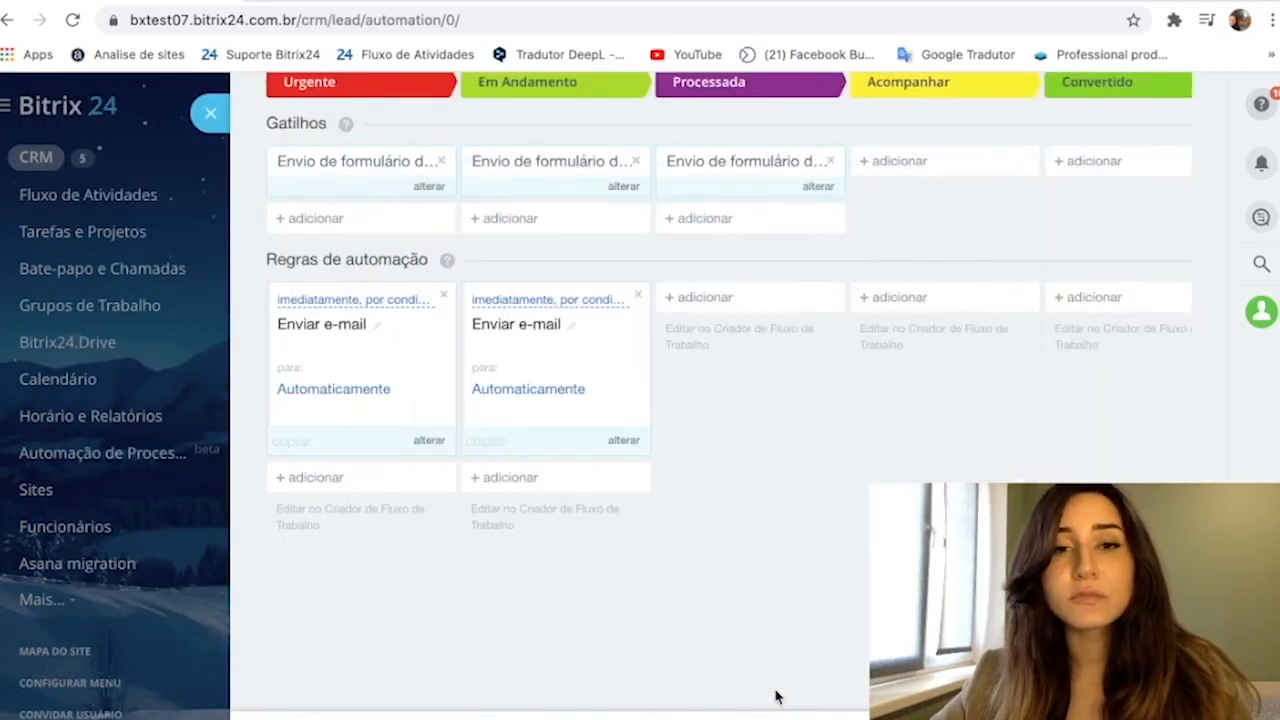
pyautogui.click(777, 718)
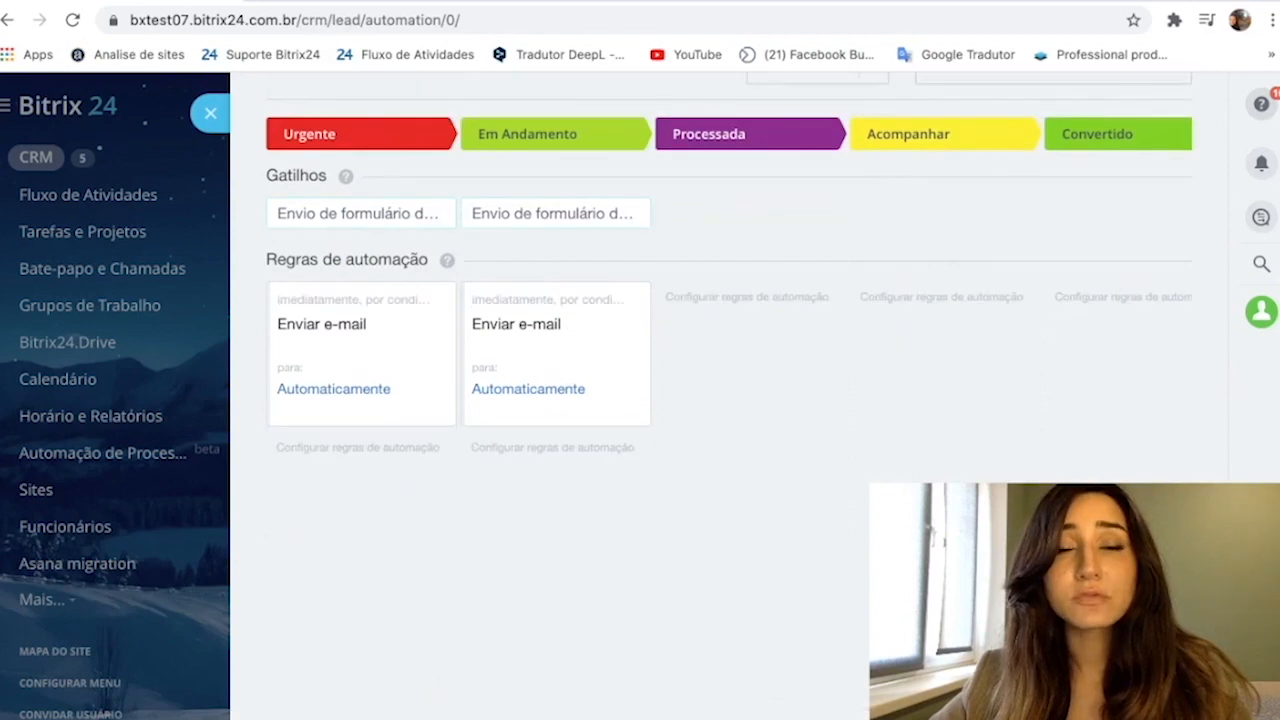
pyautogui.click(208, 115)
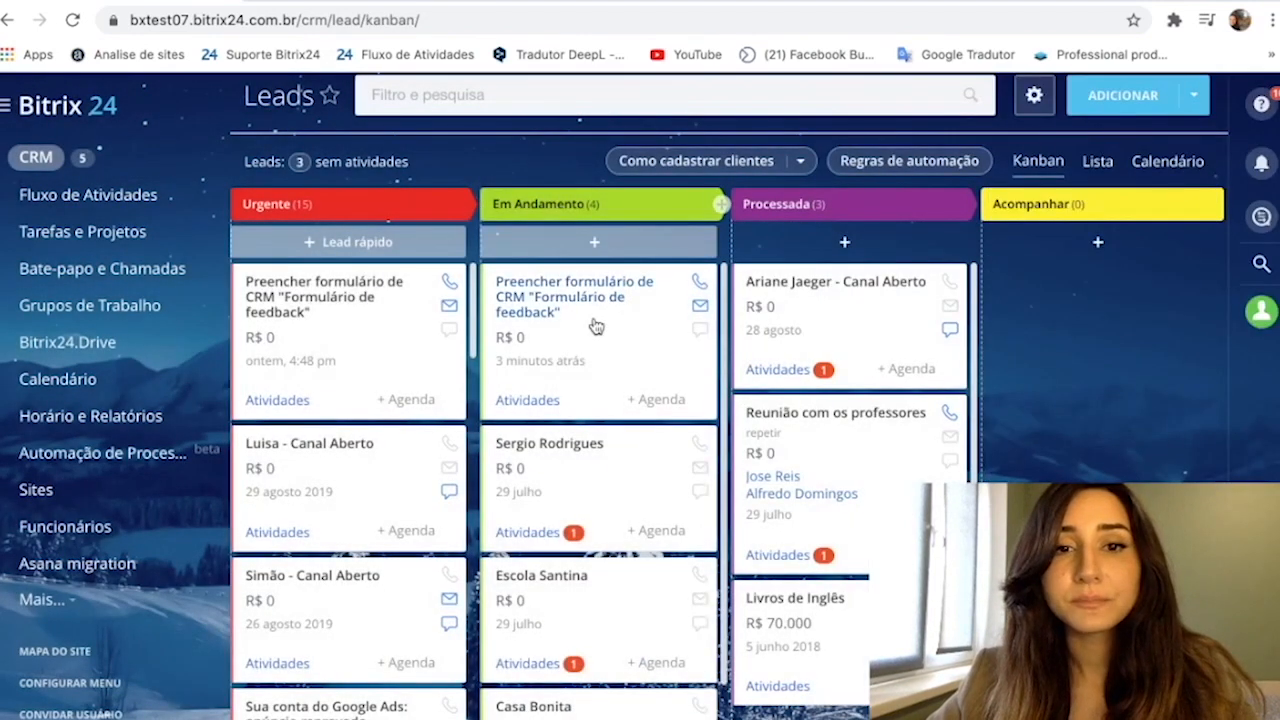
# - Reopen the lead automation rules and start an "Alterar a pessoa responsável" employee rule in the Processada stage
pyautogui.moveTo(603, 329); pyautogui.dragTo(594, 305)
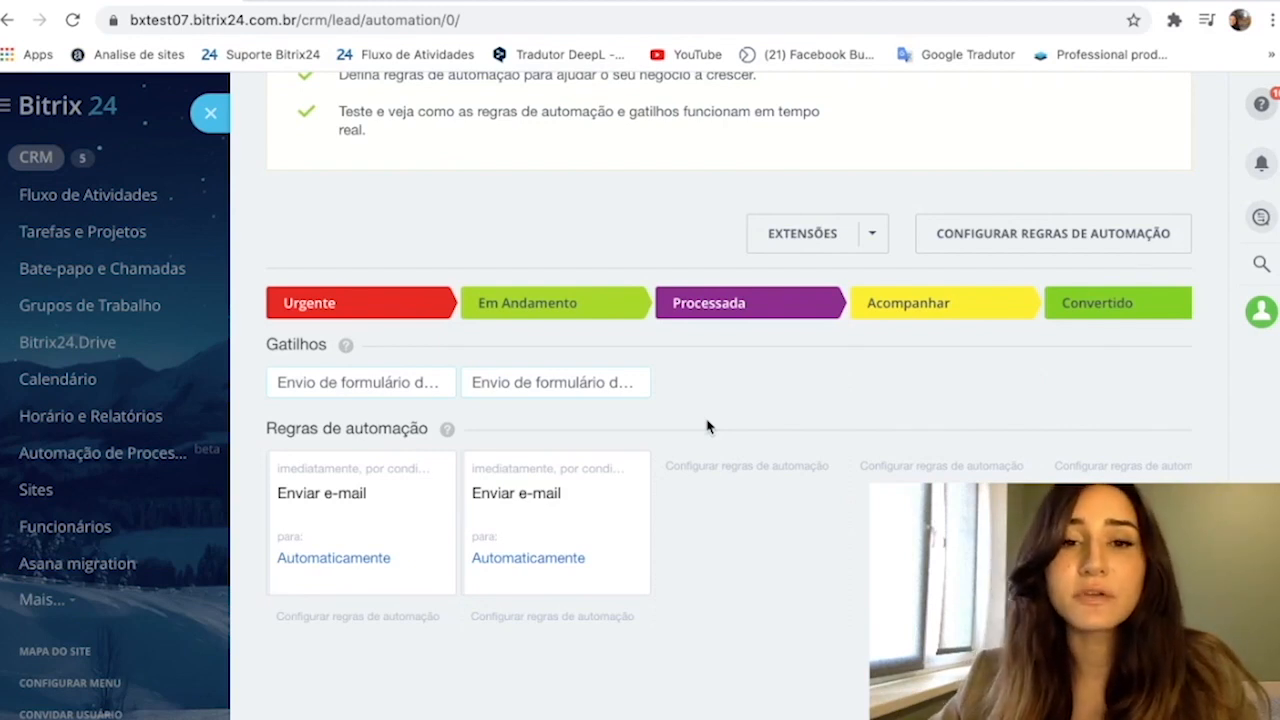
pyautogui.click(745, 468)
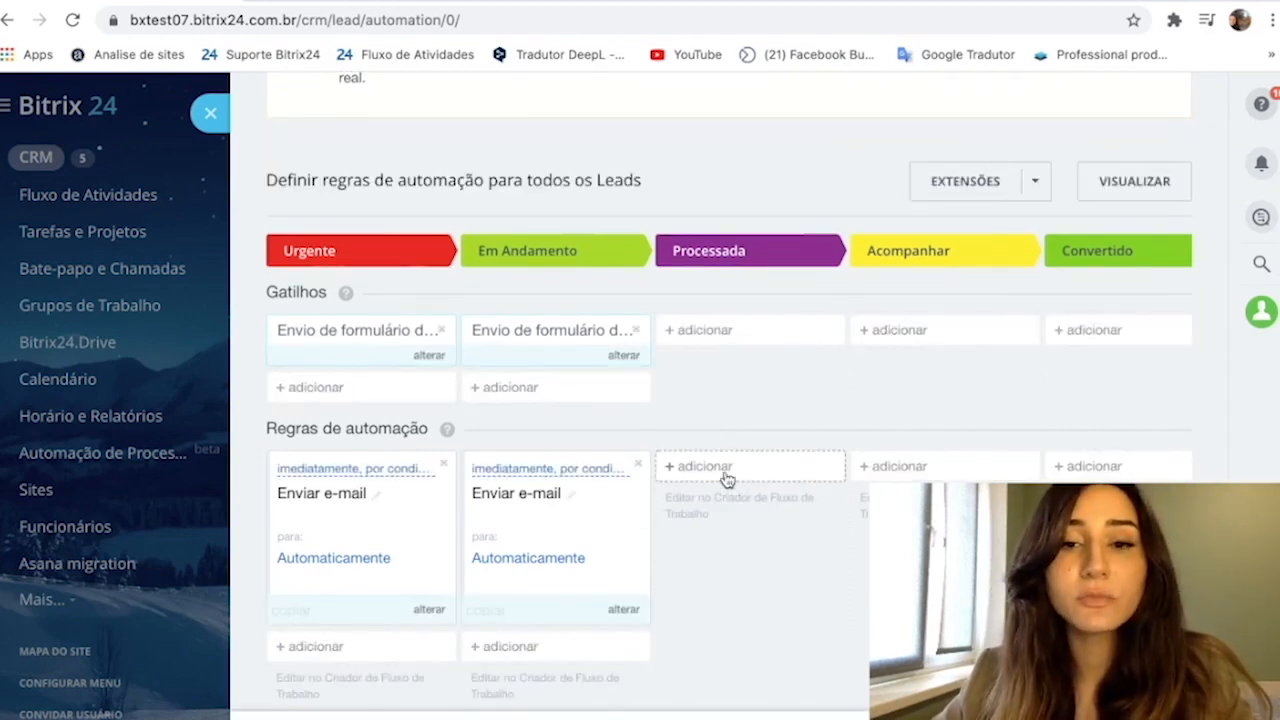
pyautogui.click(726, 472)
pyautogui.moveTo(751, 526)
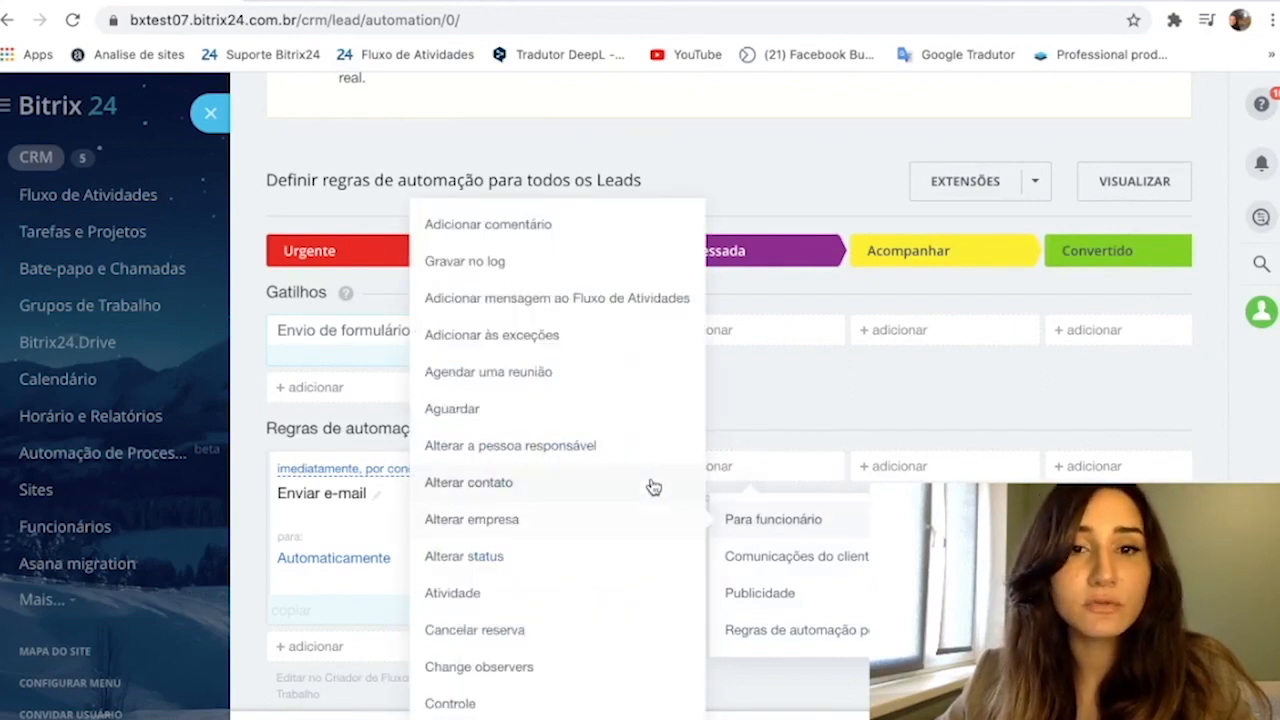
pyautogui.click(644, 461)
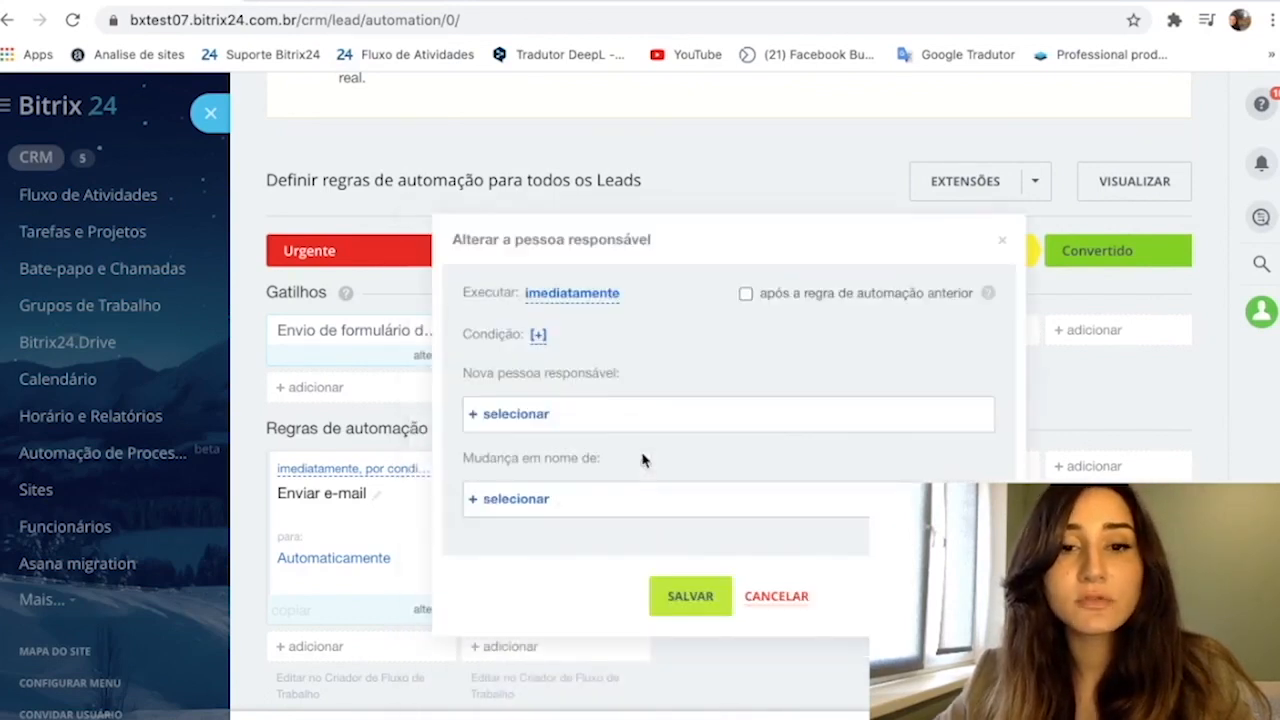
# - Add a condition to the responsible-person rule that compares "Nome do Lead" using the "igual" operator
pyautogui.scroll(-1, 643, 460)
pyautogui.click(540, 252)
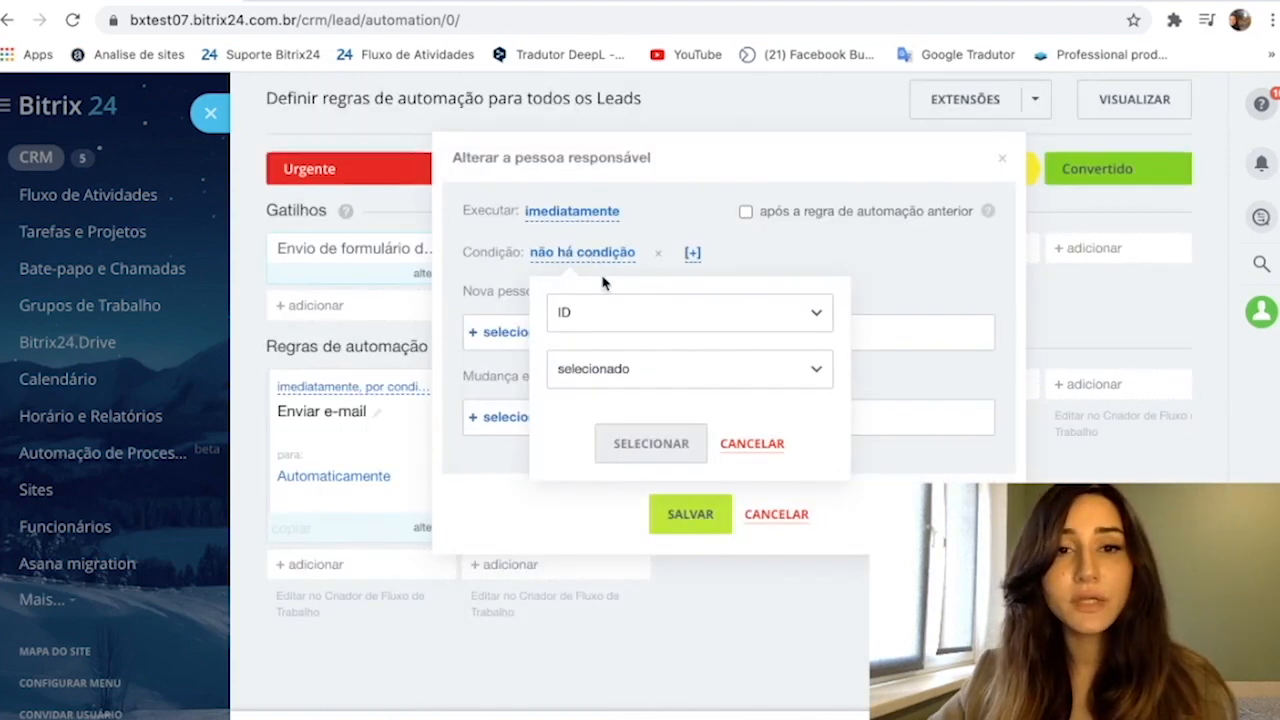
pyautogui.click(610, 319)
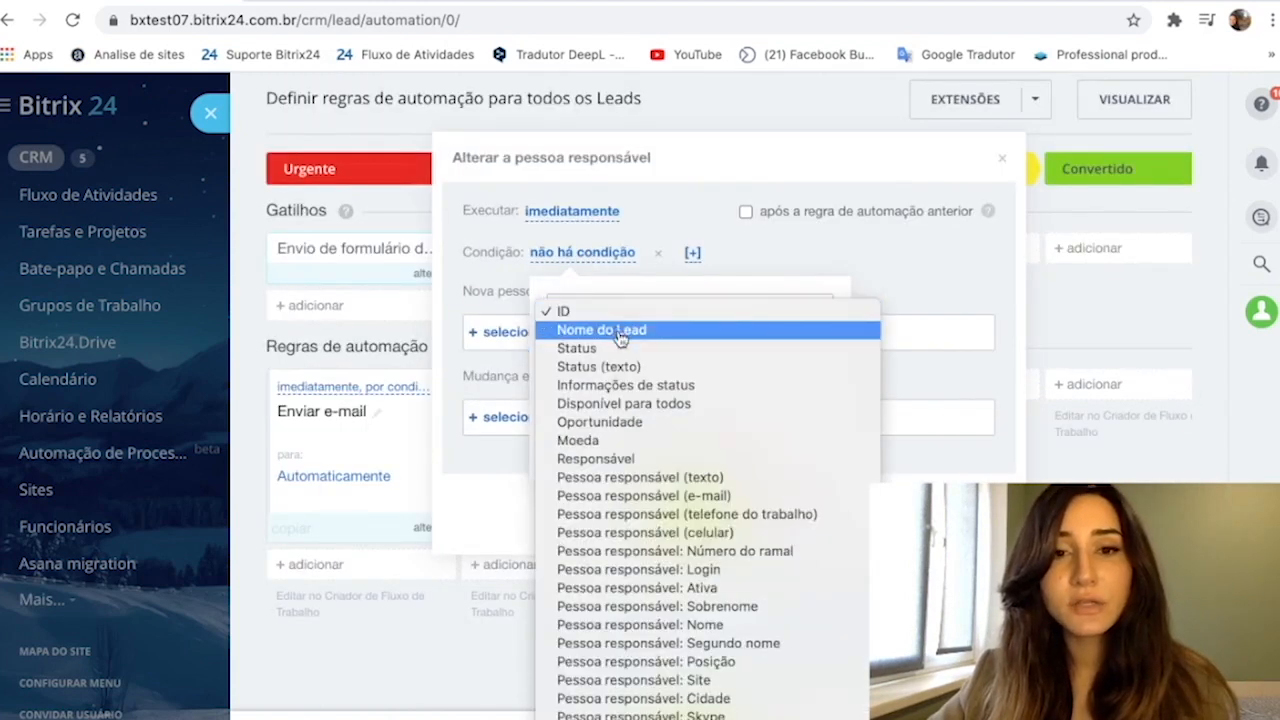
pyautogui.click(615, 330)
pyautogui.click(634, 366)
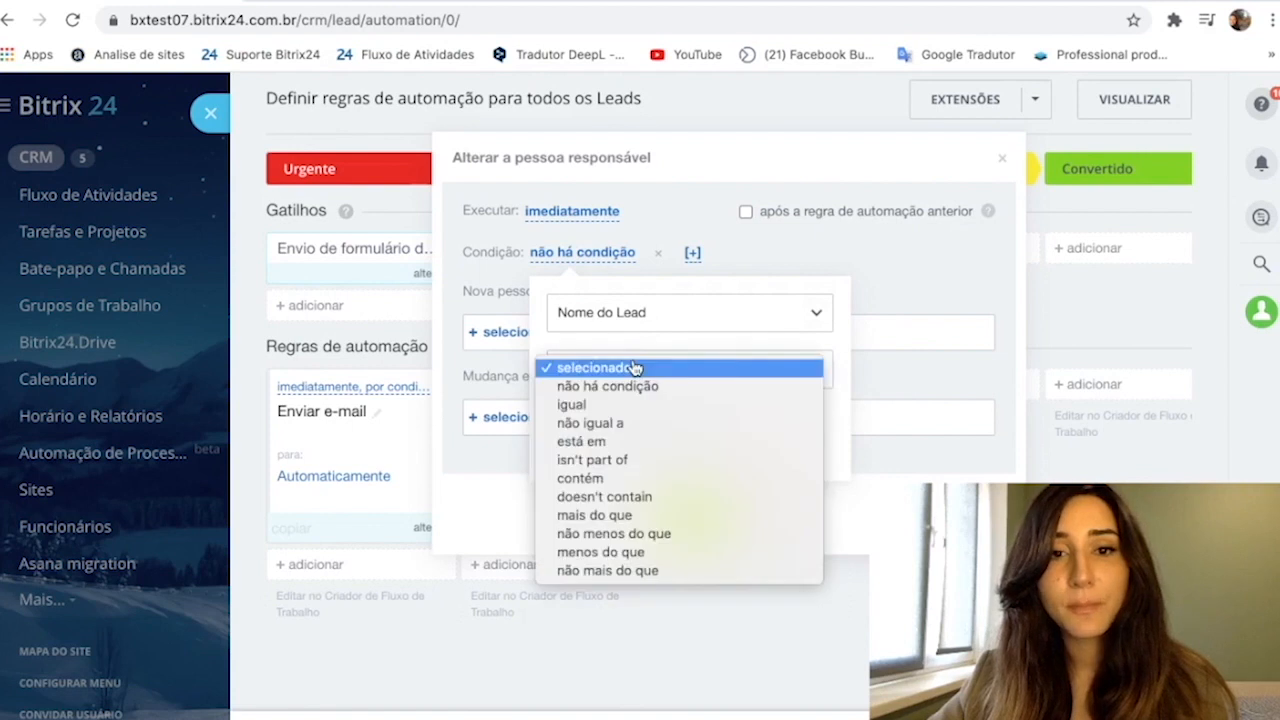
pyautogui.click(643, 405)
# - Set the condition's comparison value to the "Employees" field of "Lavagem de carro" and apply the condition
pyautogui.click(648, 420)
pyautogui.click(819, 426)
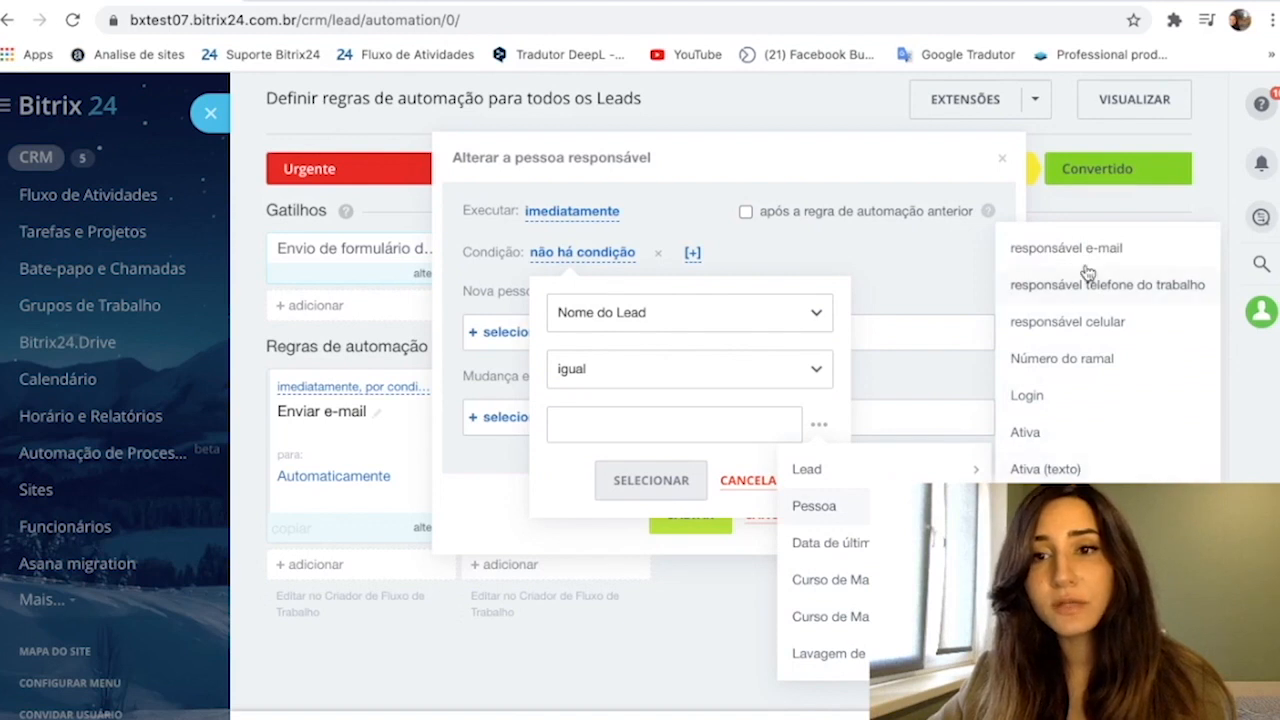
pyautogui.scroll(-1, 1088, 270)
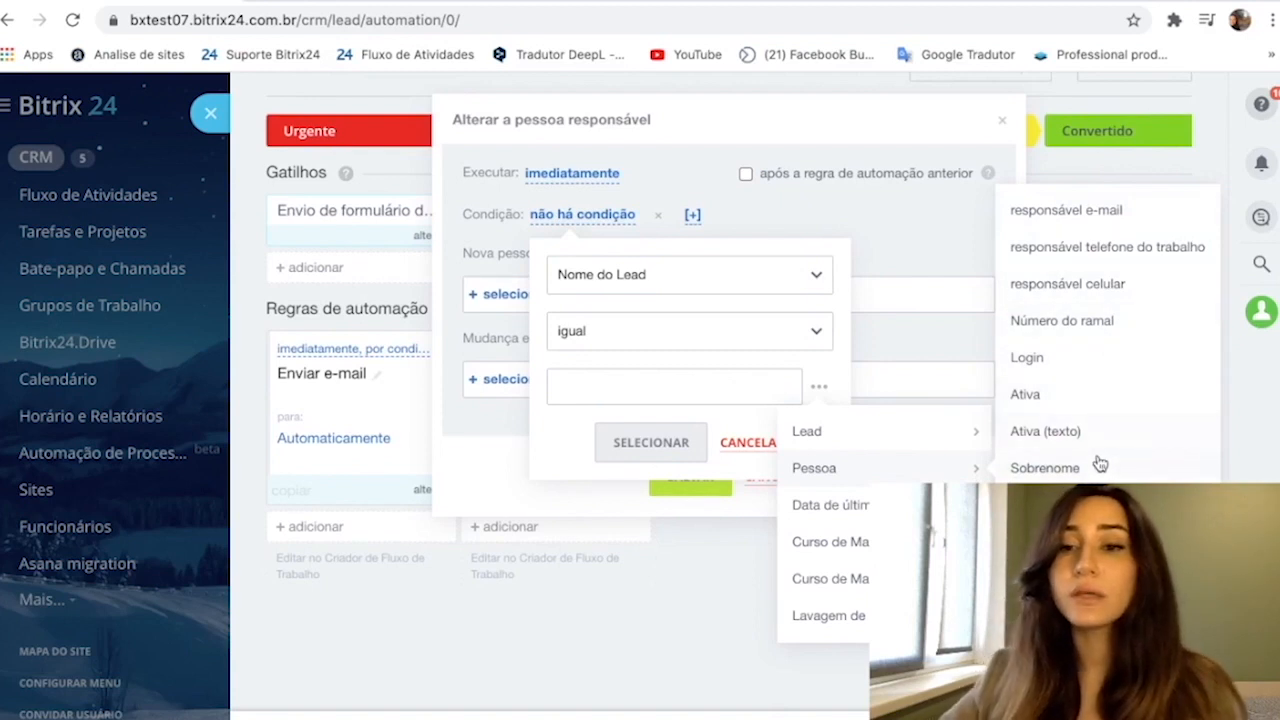
pyautogui.scroll(-5, 1100, 460)
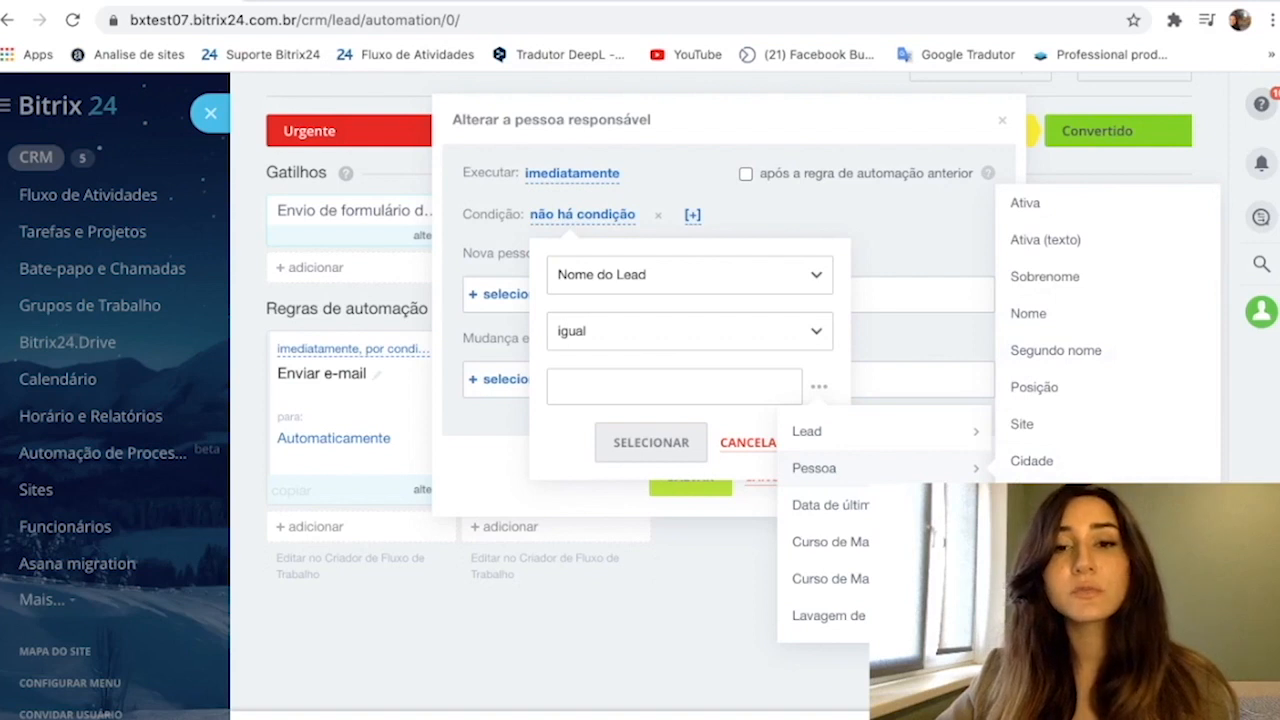
pyautogui.moveTo(829, 539)
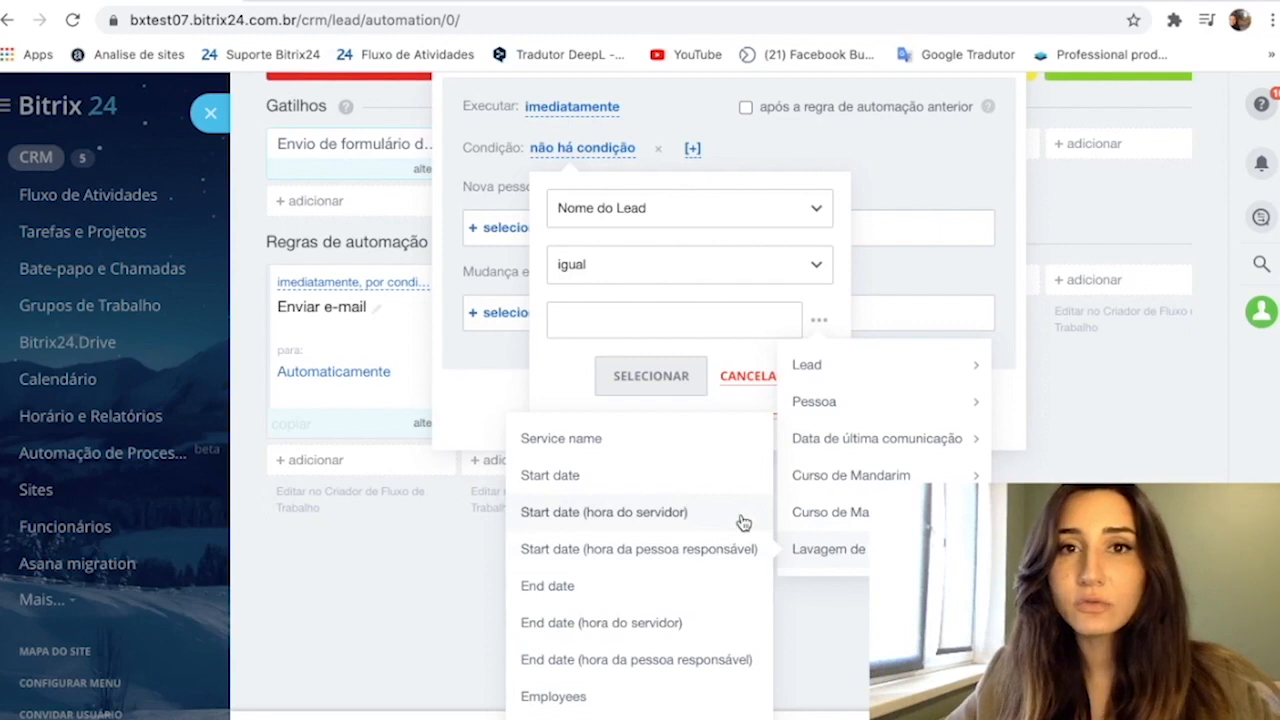
pyautogui.click(651, 695)
pyautogui.click(688, 372)
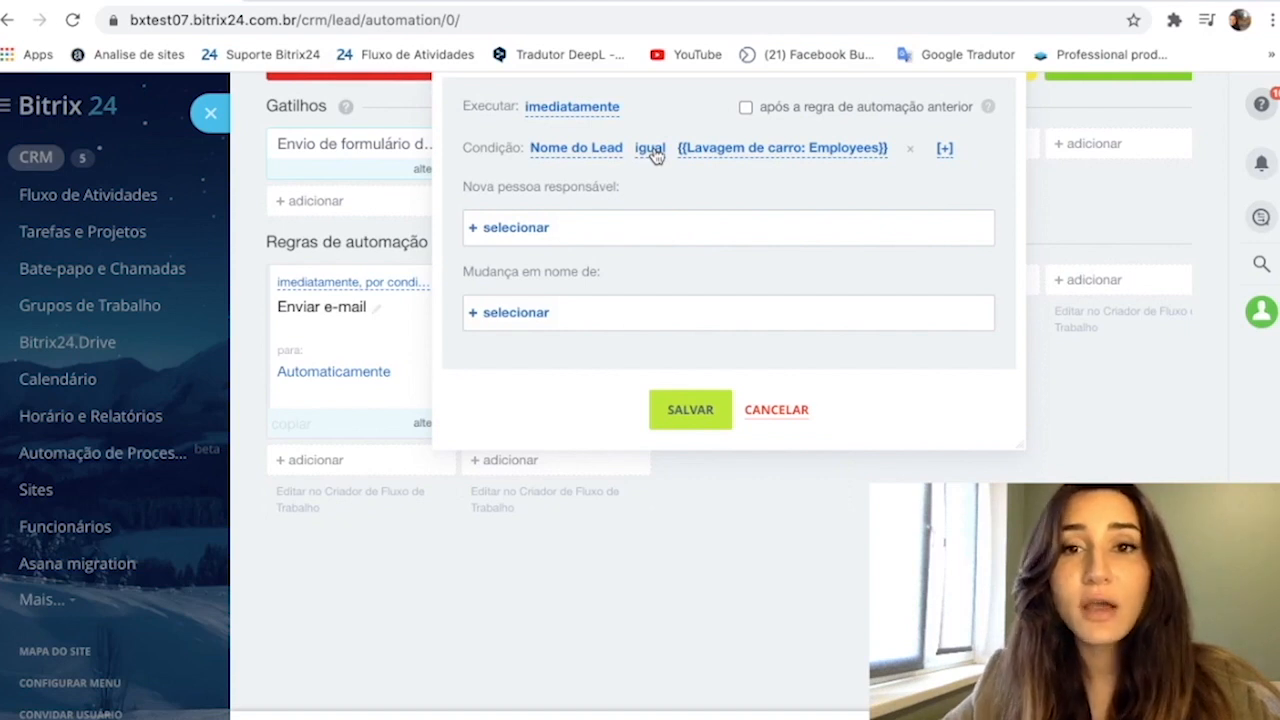
# - Choose an employee as the new responsible person, then cancel the rule and return to the leads Kanban
pyautogui.click(530, 226)
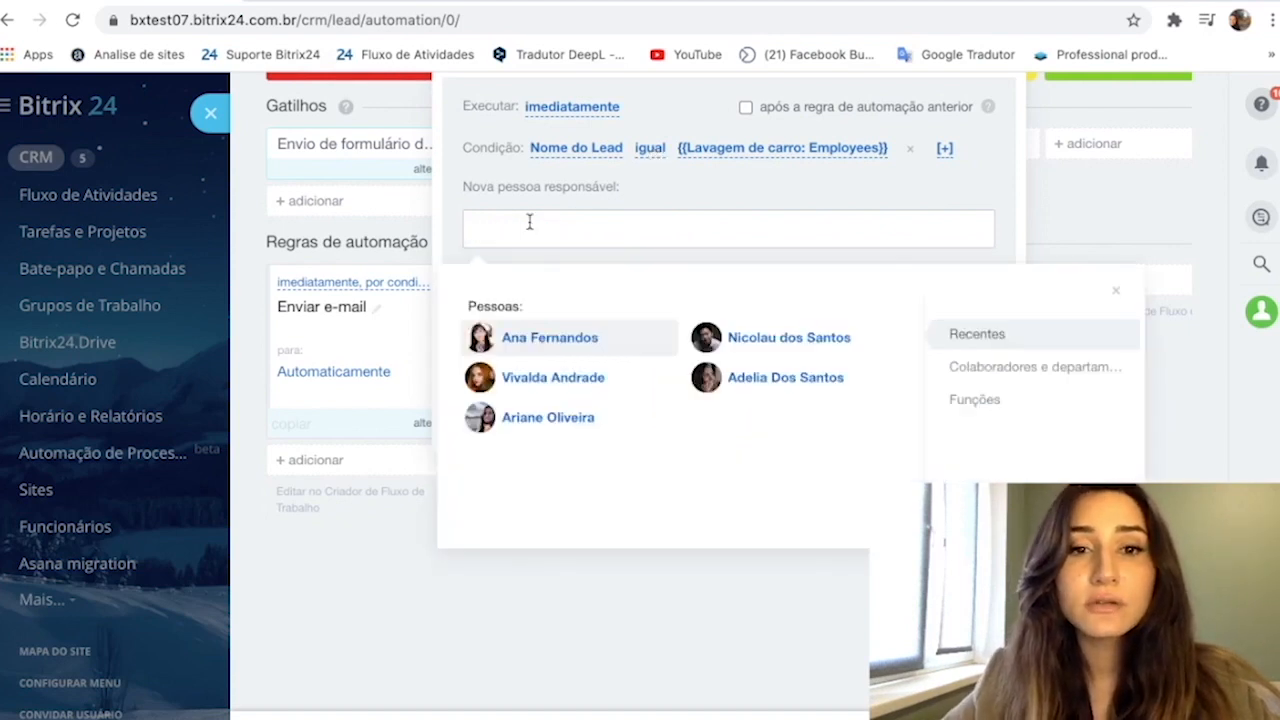
pyautogui.click(749, 345)
pyautogui.click(707, 264)
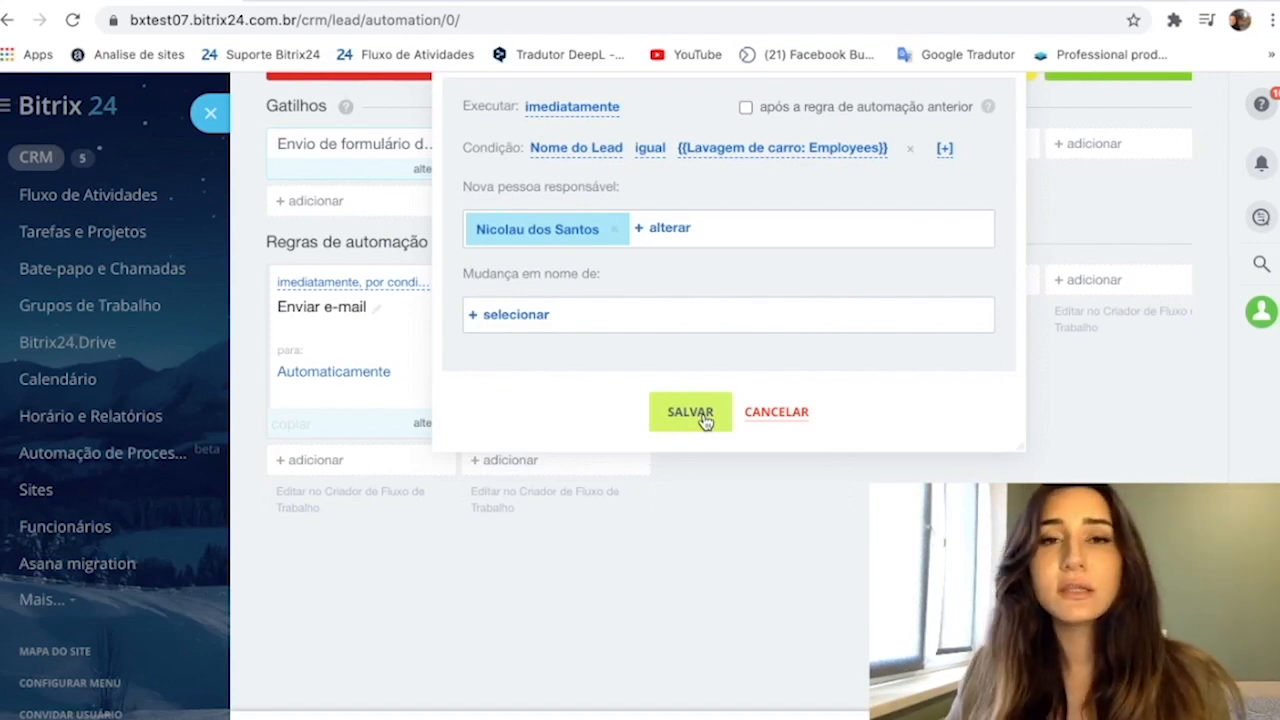
pyautogui.click(791, 416)
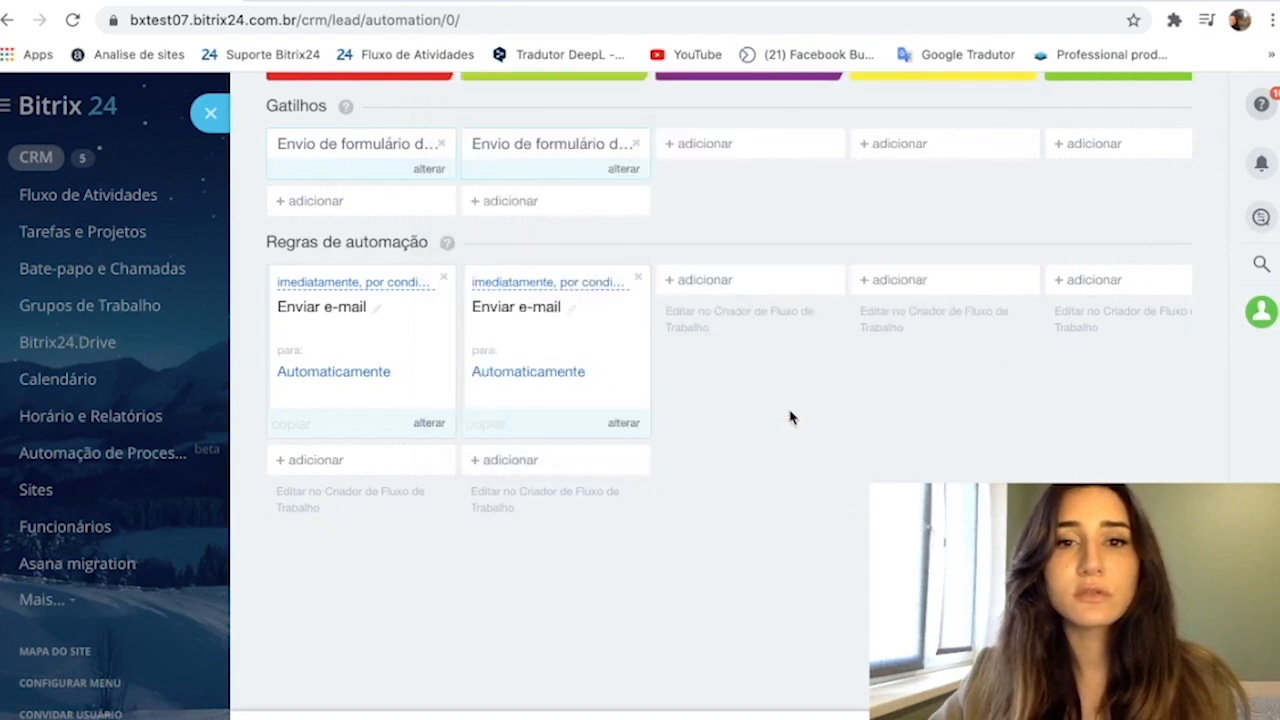
pyautogui.press('Escape')
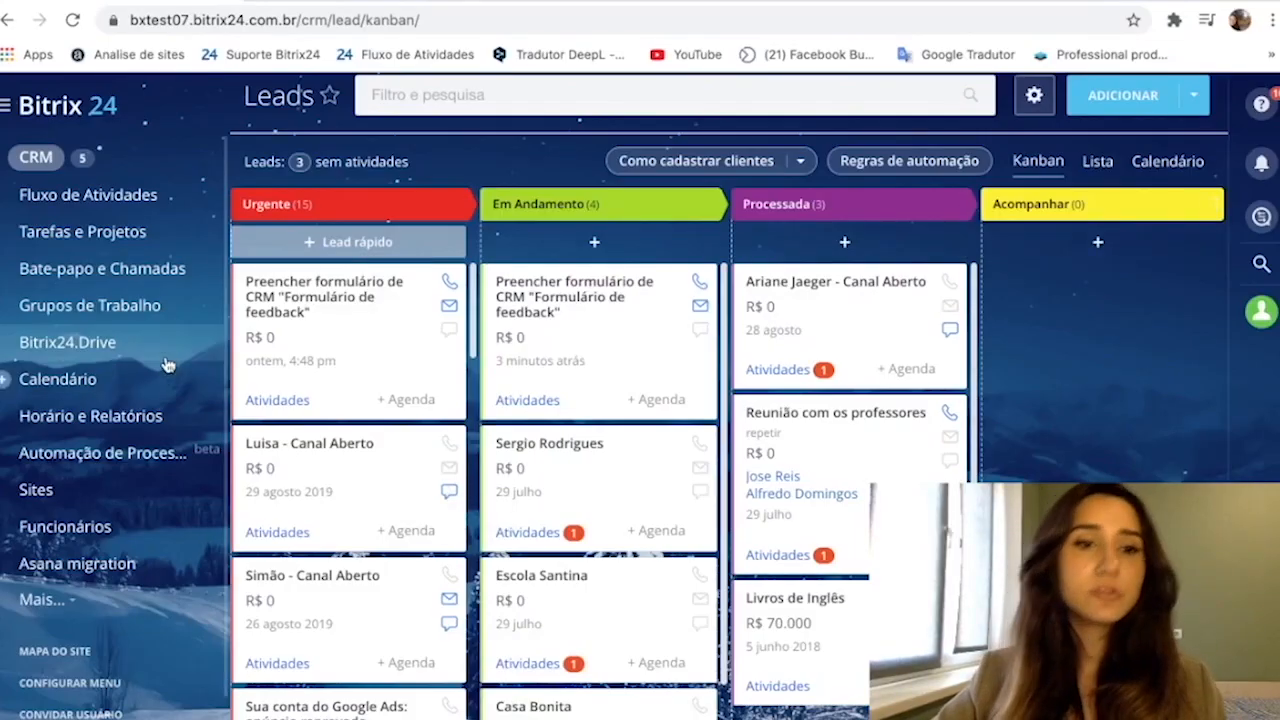
# - Go to Tarefas e Projetos, open the task automation rules, switch from Planejador to Status and start configuring them
pyautogui.click(93, 237)
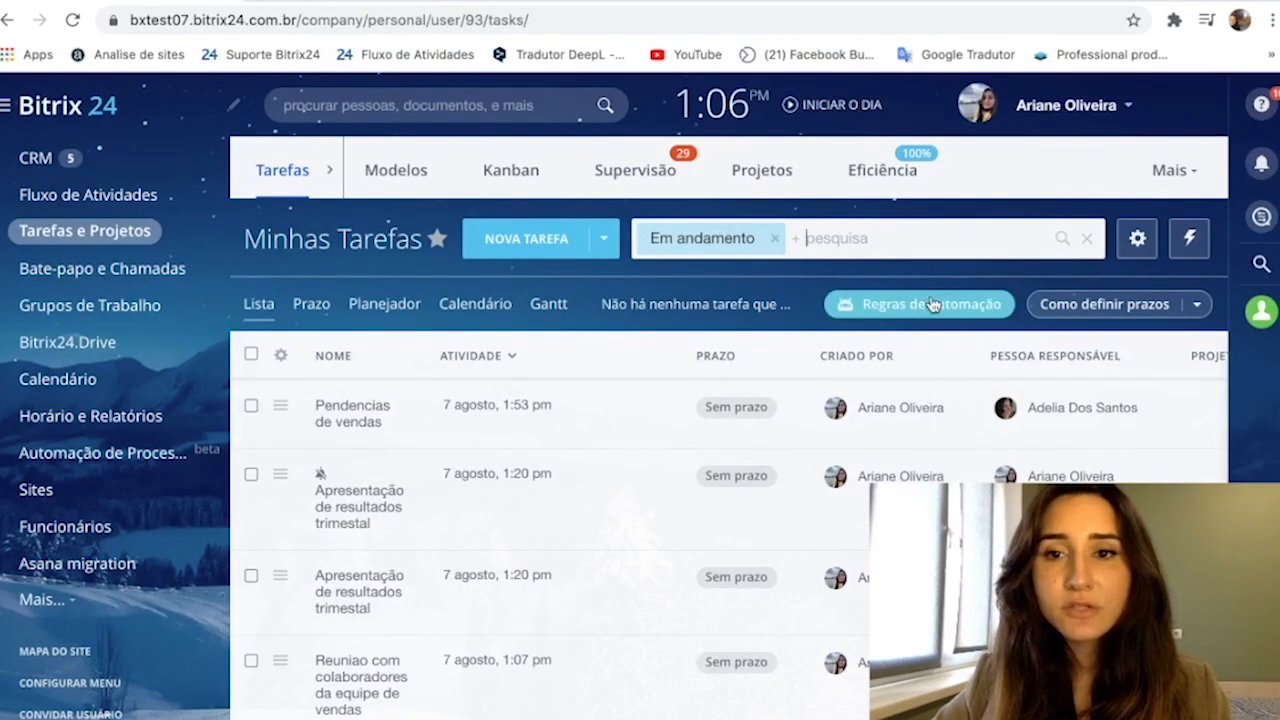
pyautogui.click(931, 303)
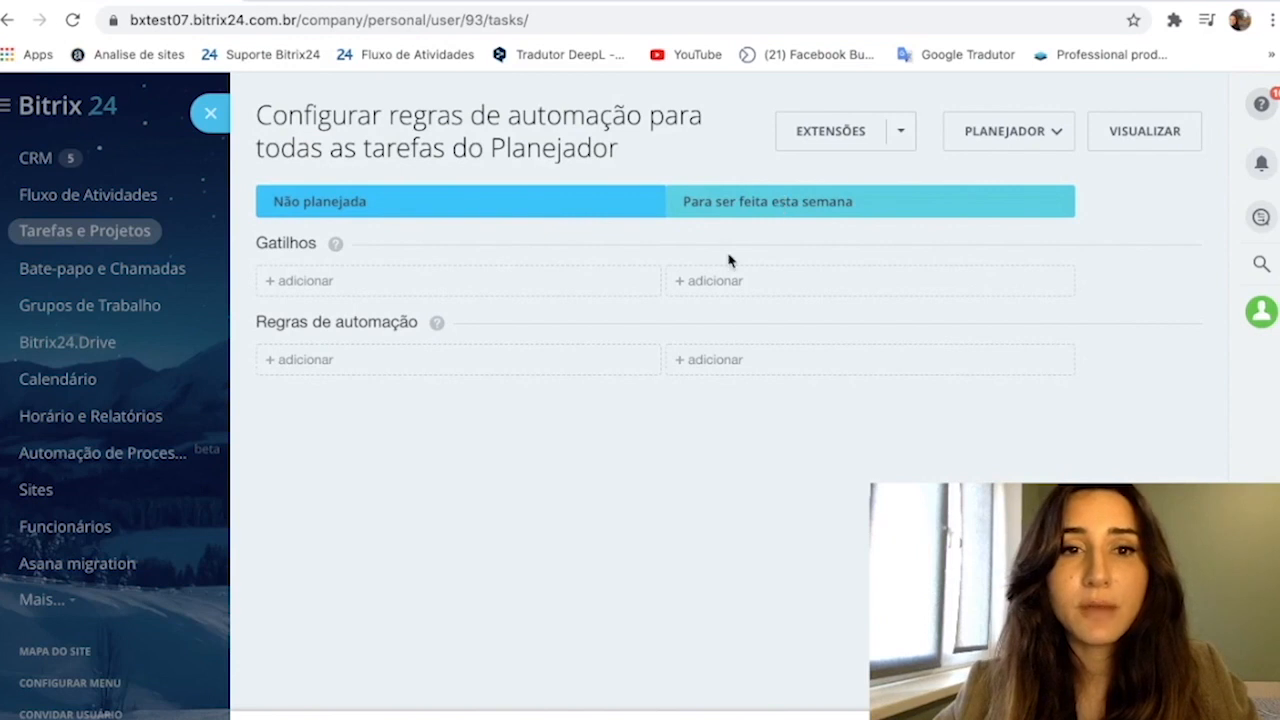
pyautogui.click(683, 285)
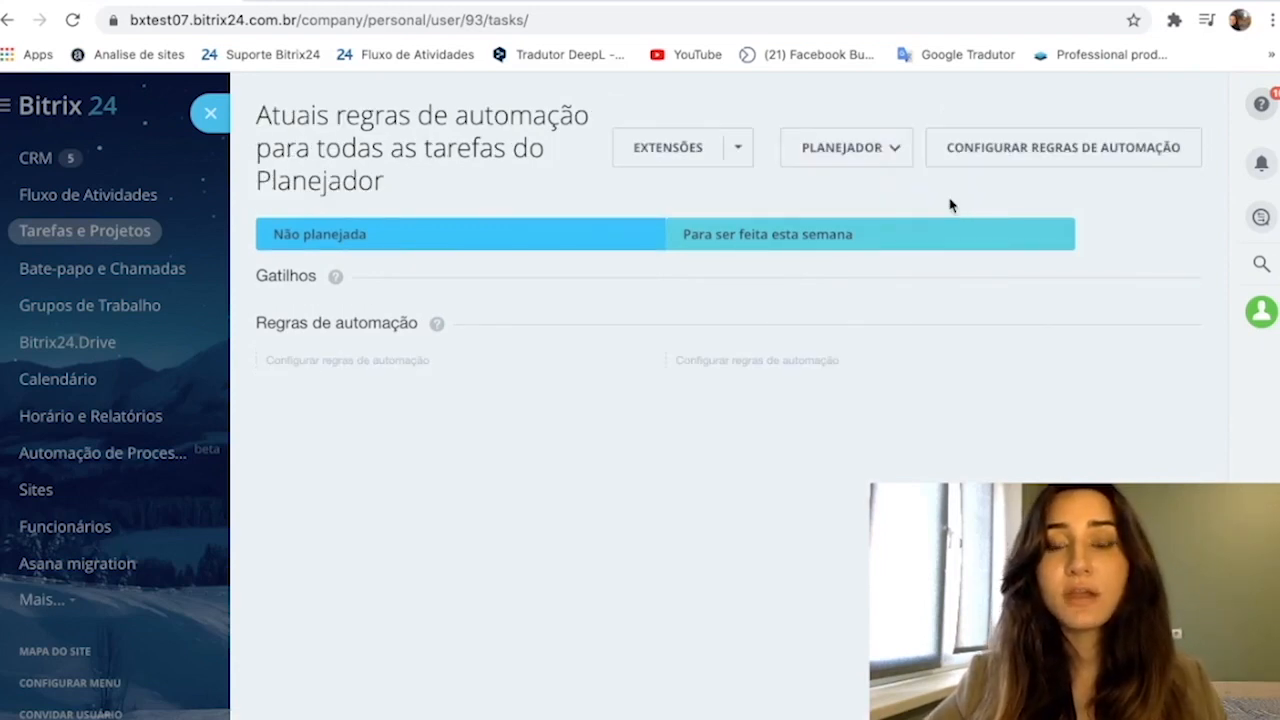
pyautogui.click(910, 147)
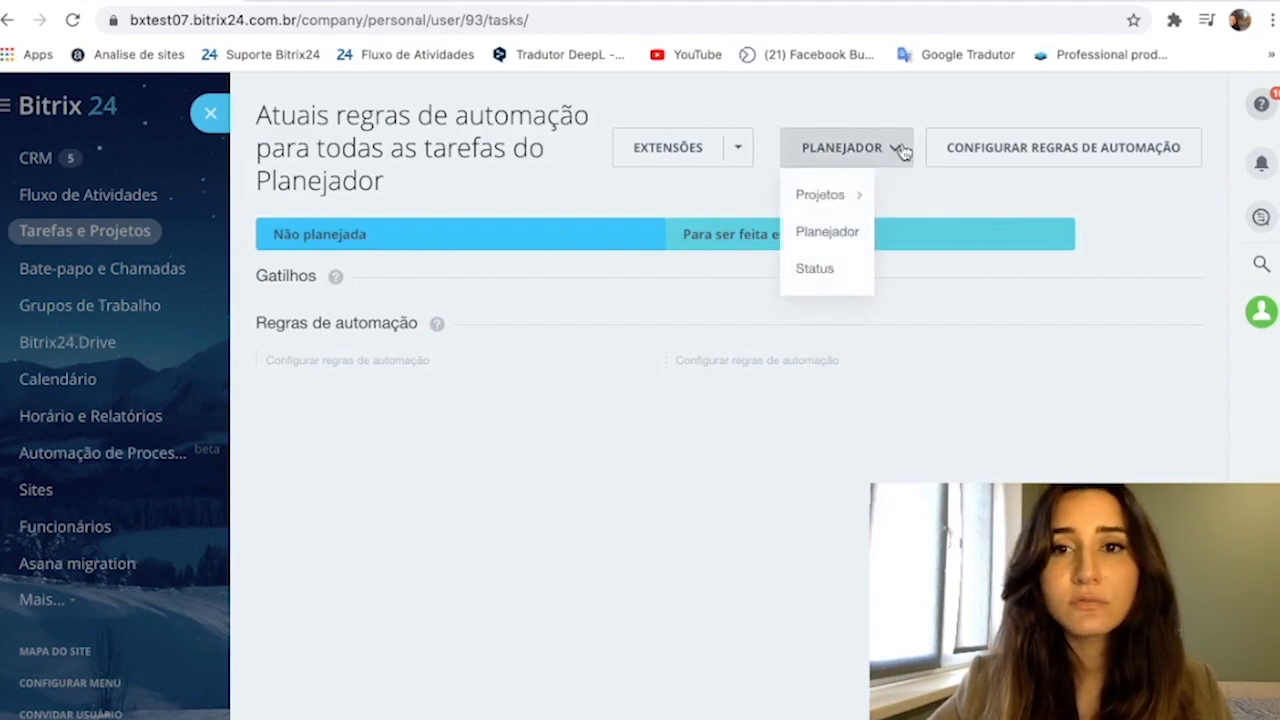
pyautogui.click(845, 276)
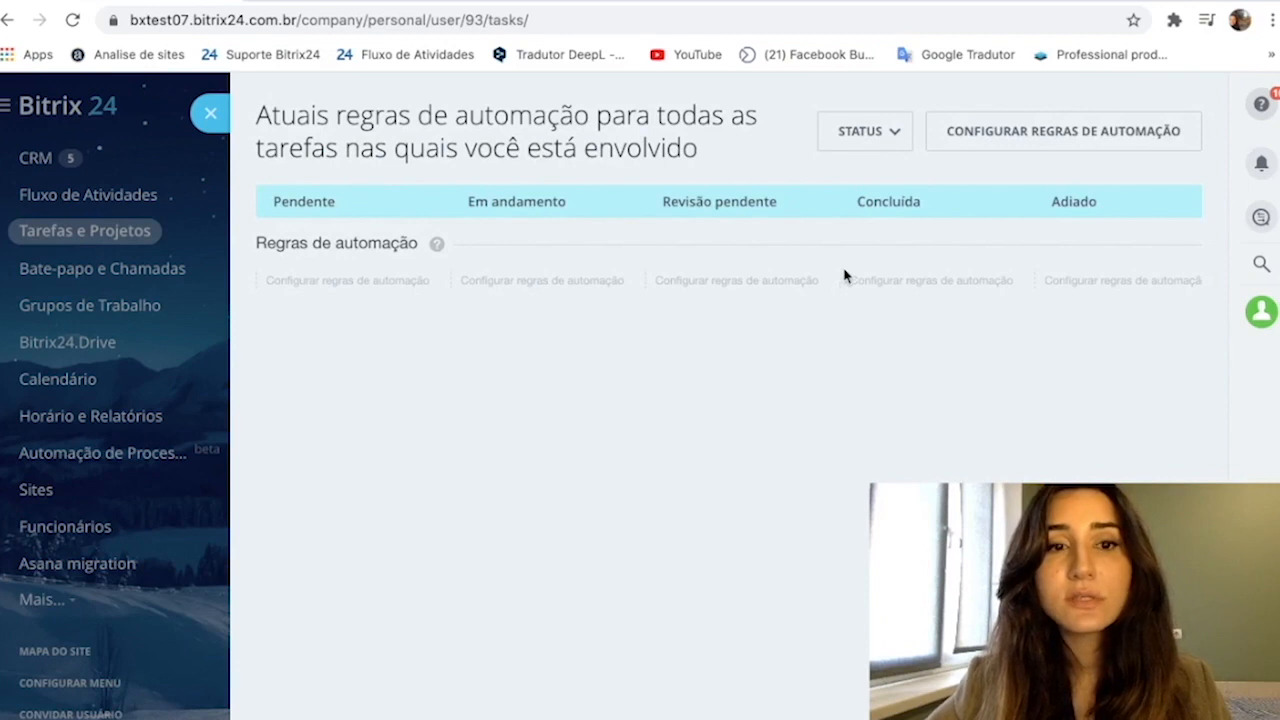
pyautogui.click(362, 282)
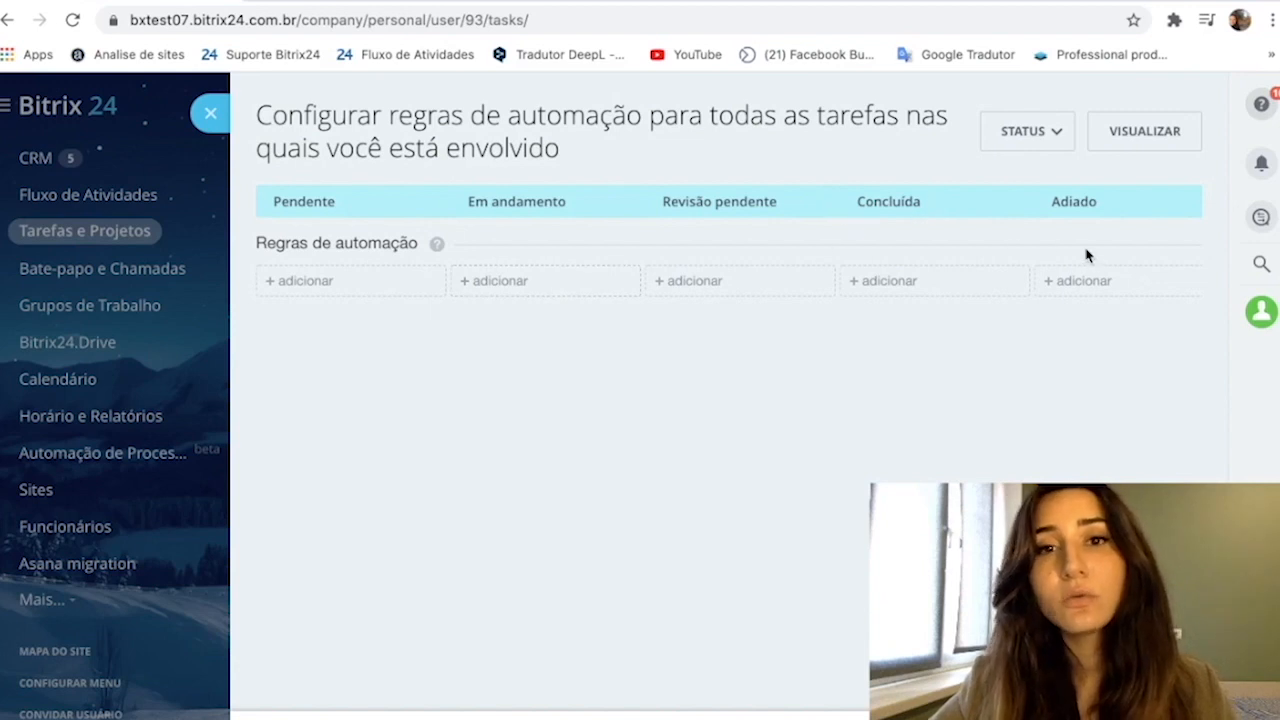
# - Add an immediate "Notificação" employee rule to the Concluída status with the message "Parabéns! Você completou a tarefa!" for the responsible person
pyautogui.click(900, 281)
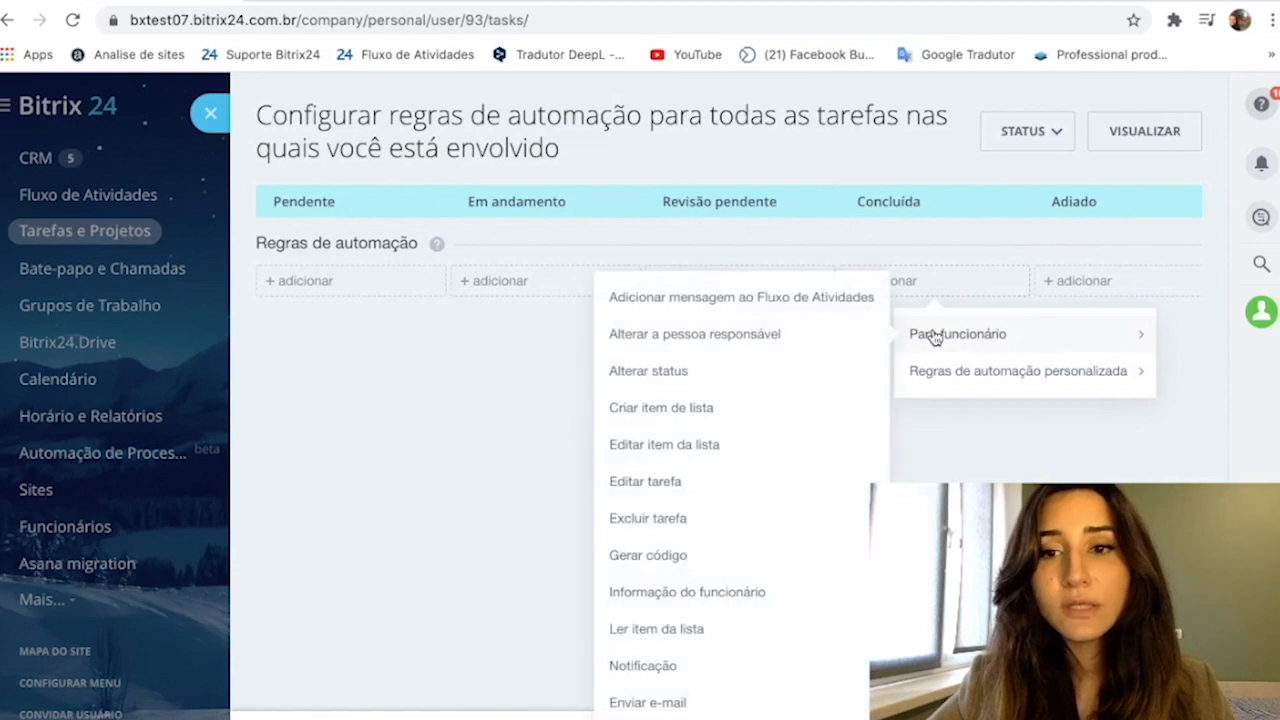
pyautogui.click(900, 280)
pyautogui.click(900, 280)
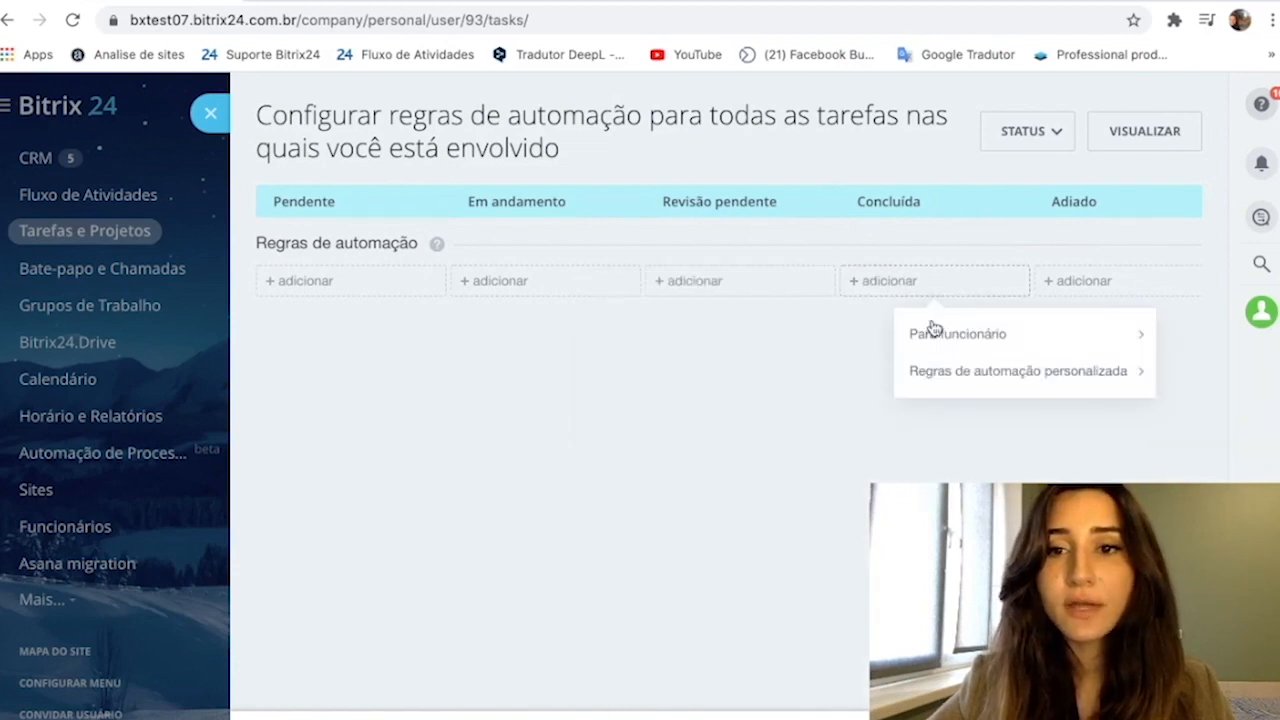
pyautogui.moveTo(940, 338)
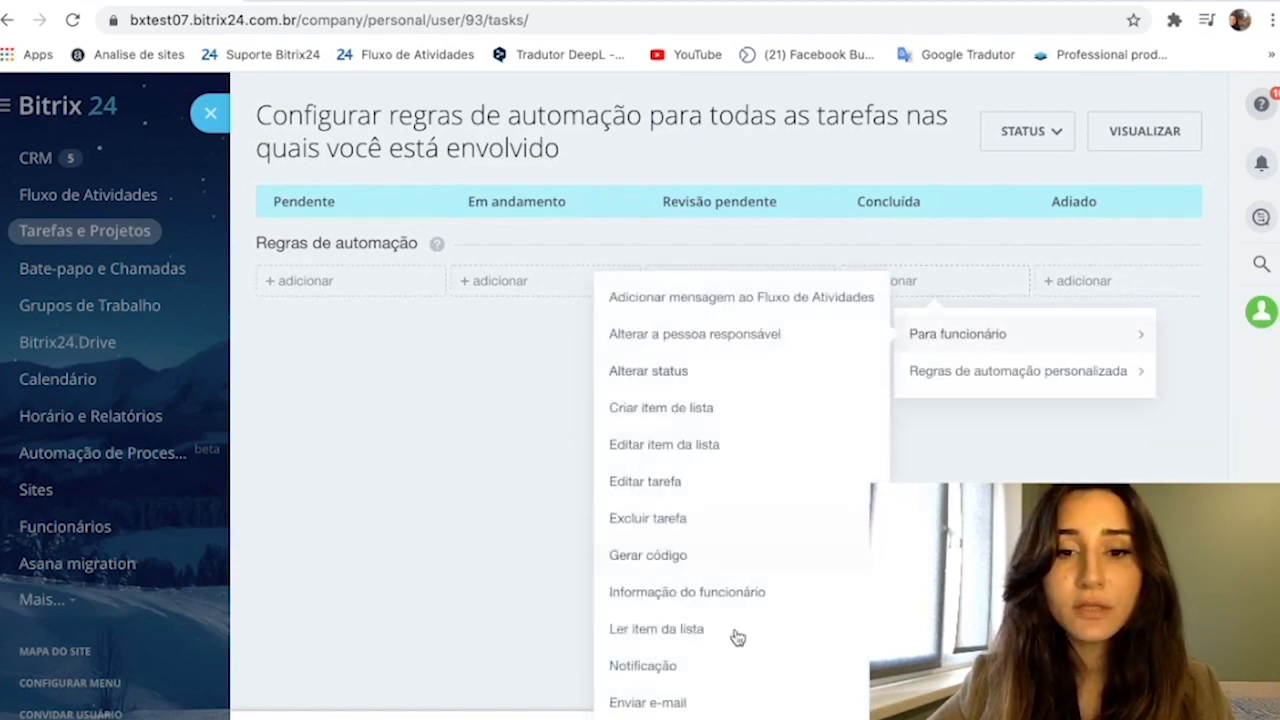
pyautogui.click(720, 663)
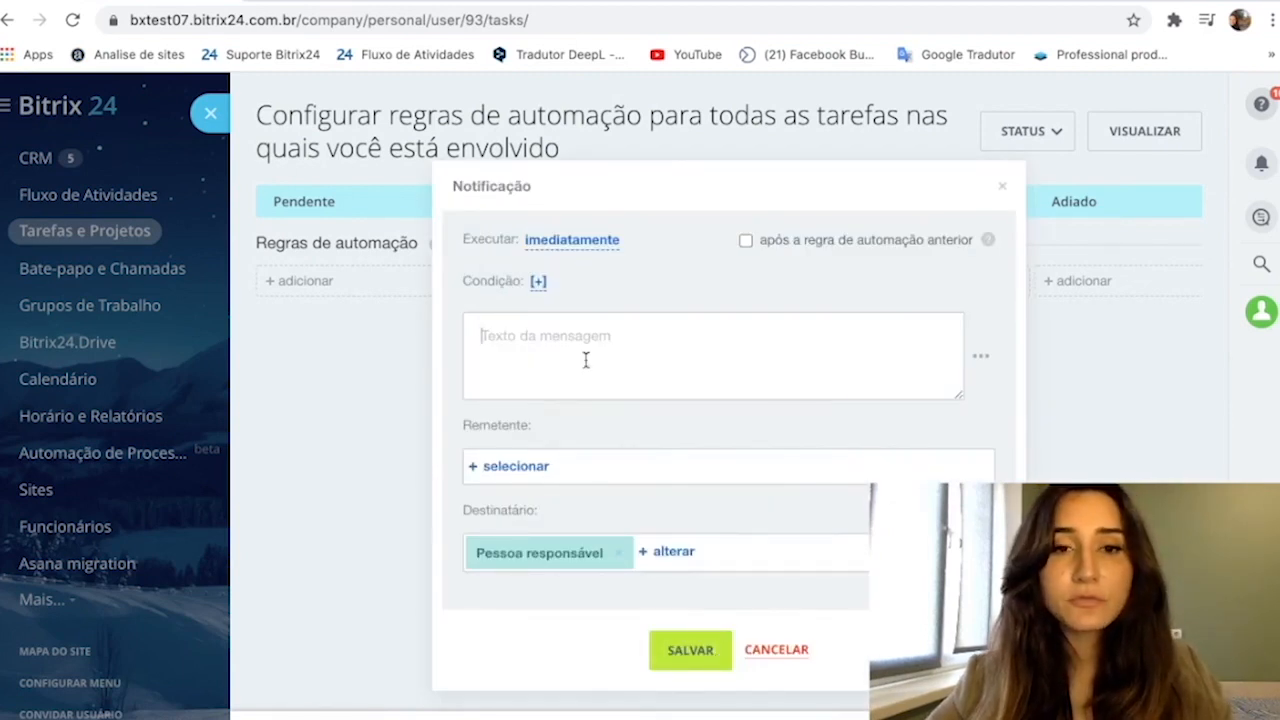
pyautogui.write('Pa')
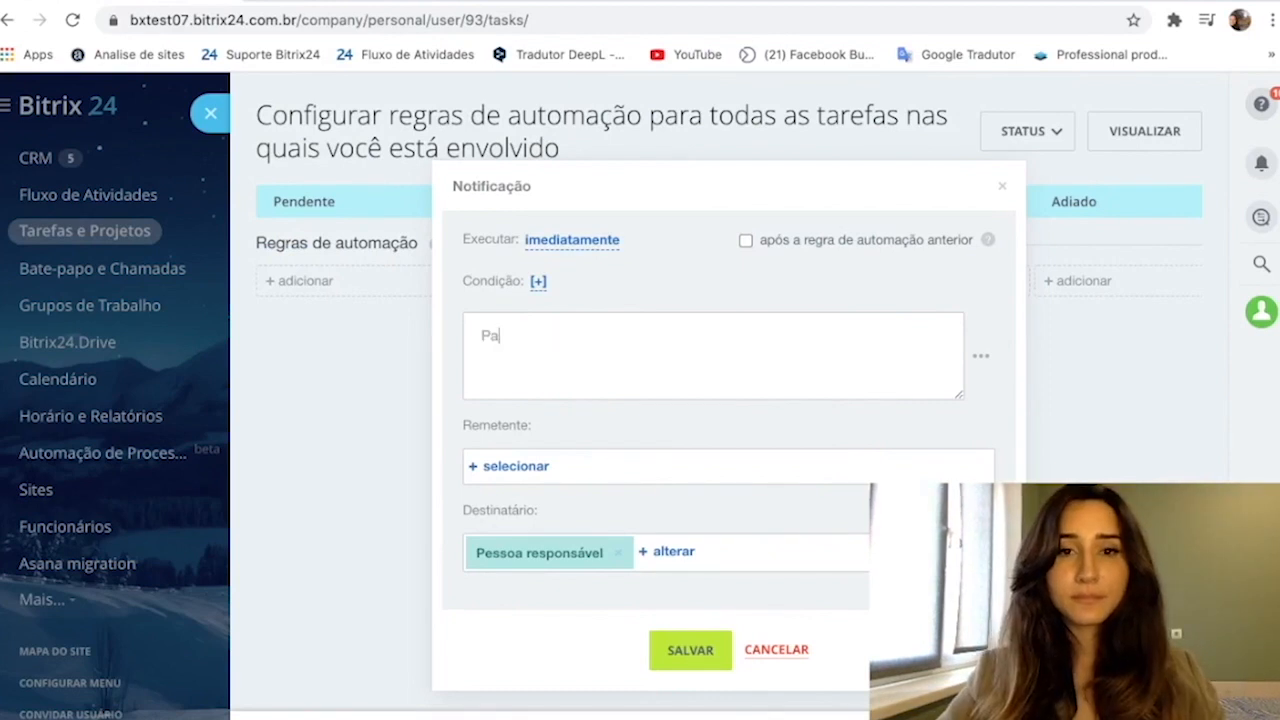
pyautogui.write('rabéns! Você completou a tarefa!')
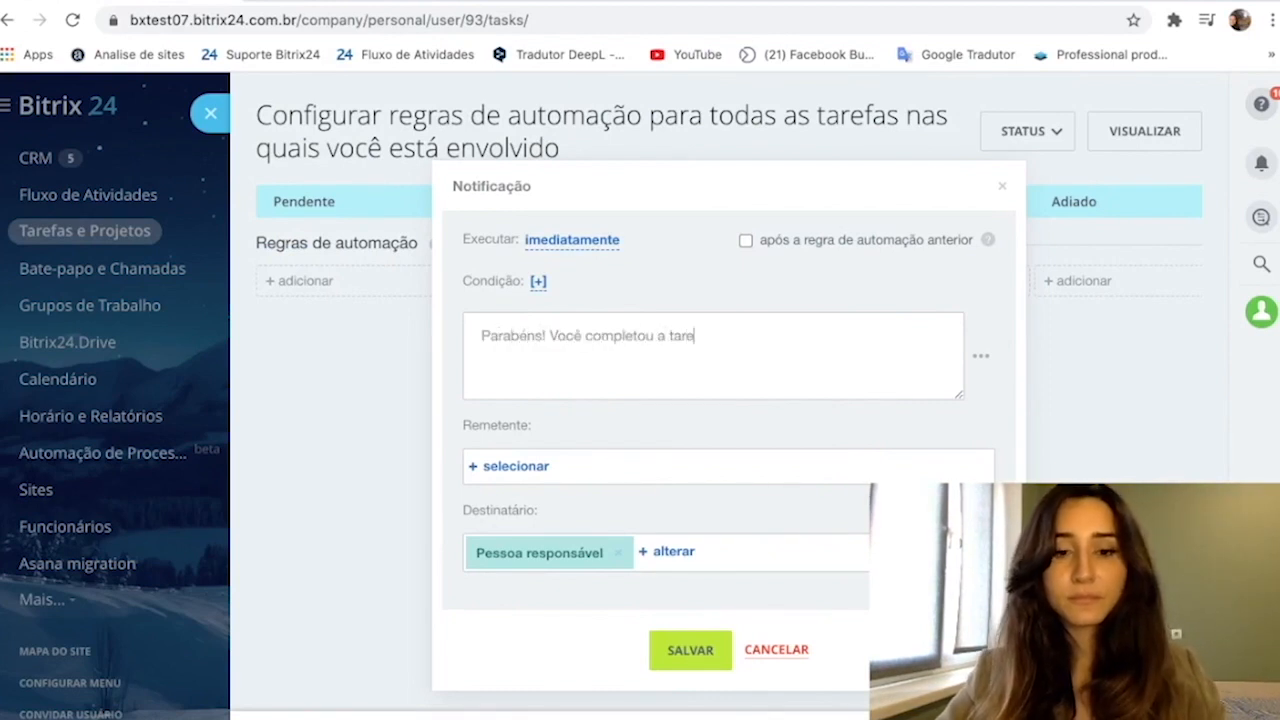
pyautogui.click(686, 650)
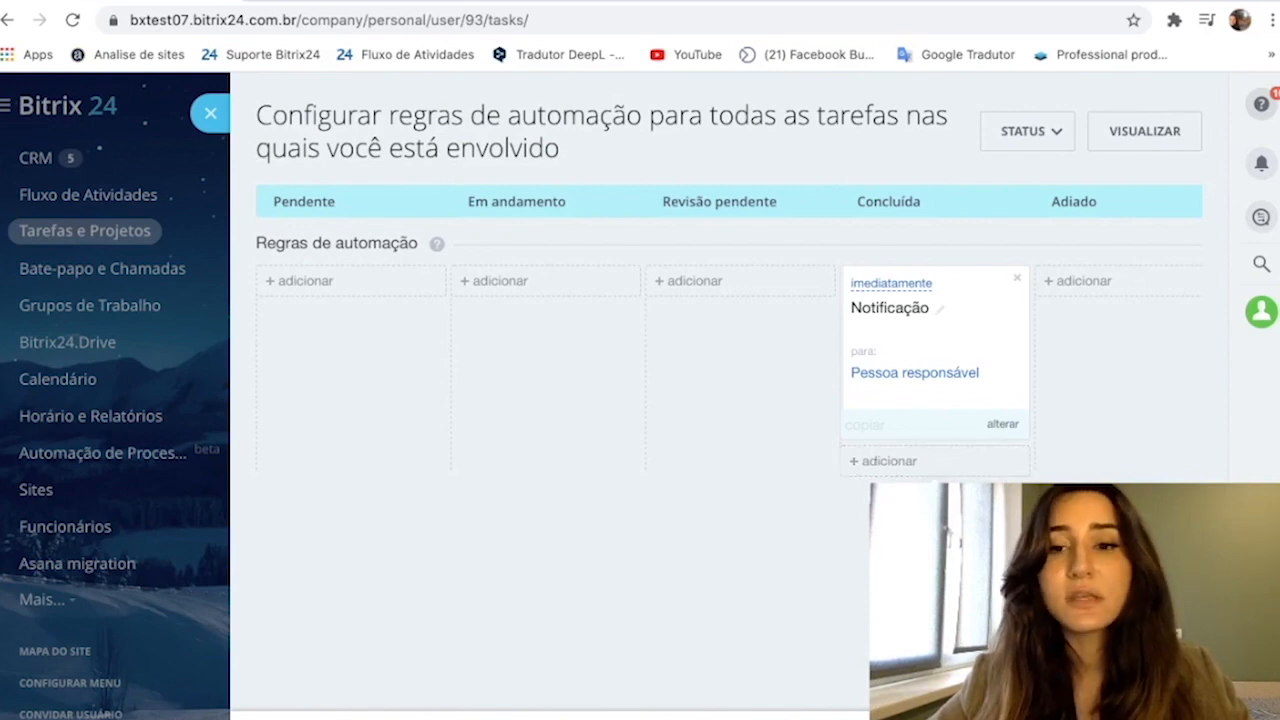
# - Review the available employee rules and the notification's recipient, then save the task automation and return to the task list
pyautogui.click(878, 467)
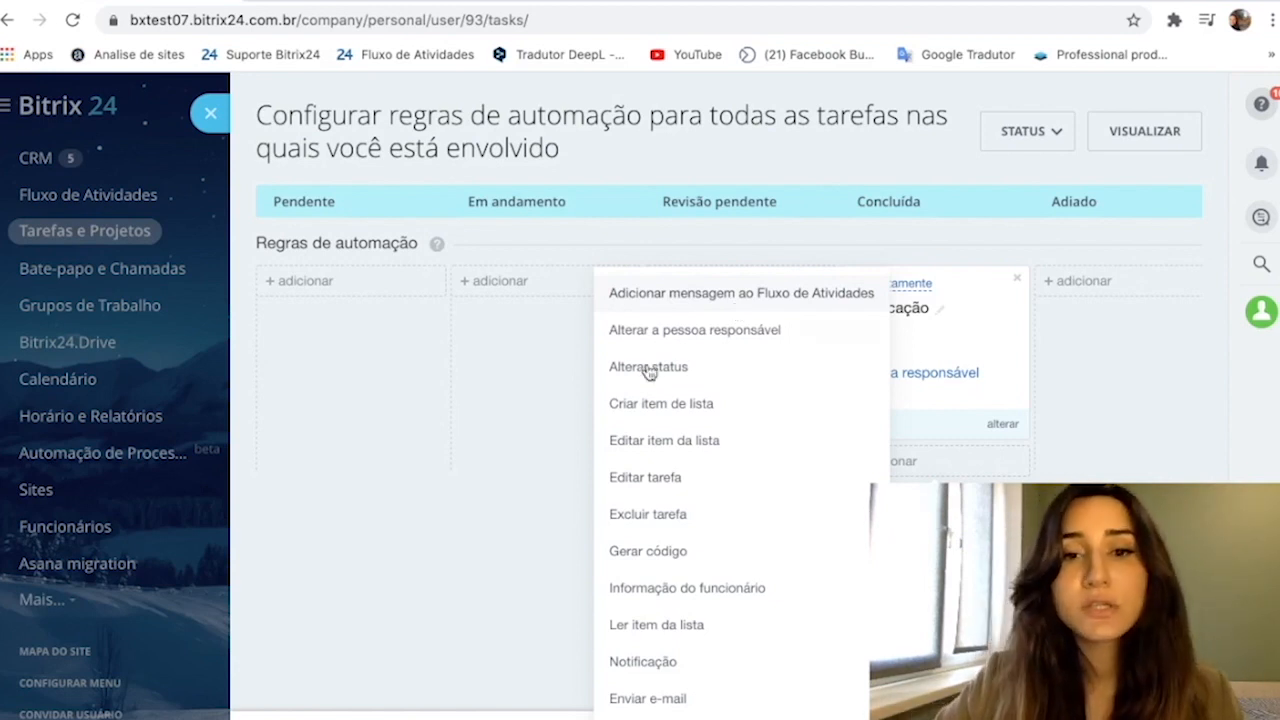
pyautogui.click(564, 505)
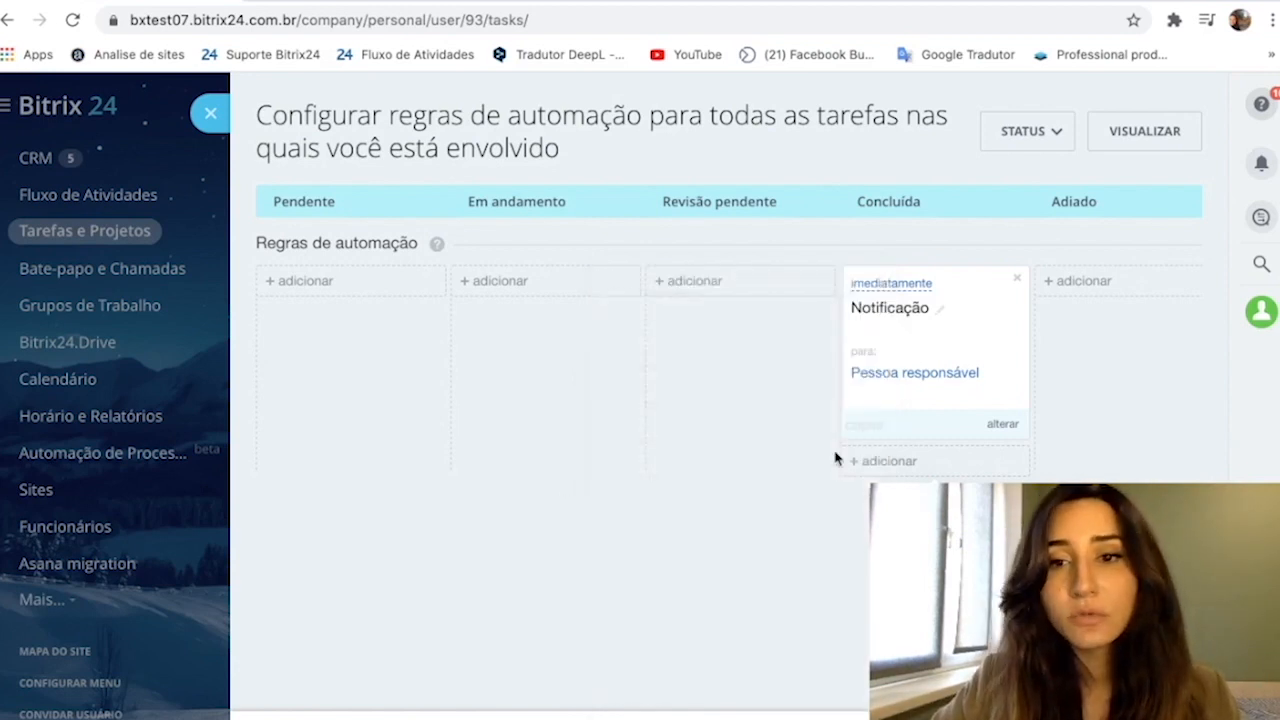
pyautogui.click(1003, 427)
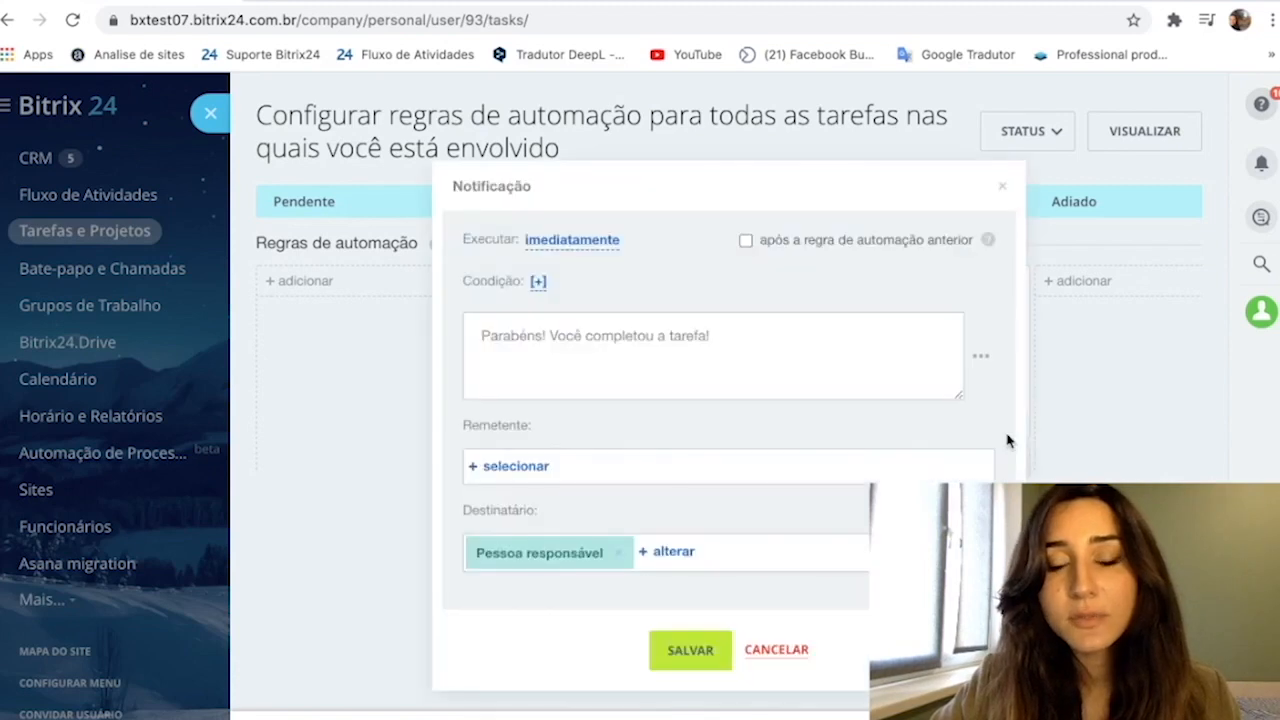
pyautogui.click(650, 555)
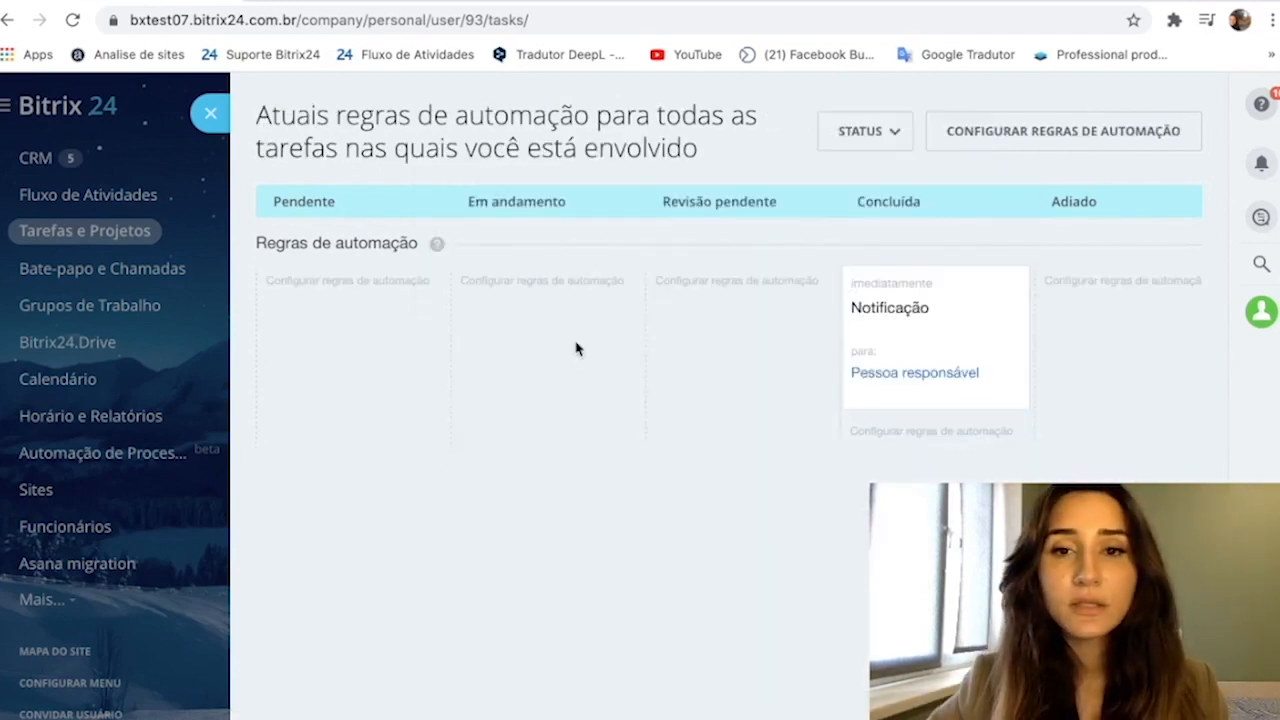
pyautogui.click(208, 115)
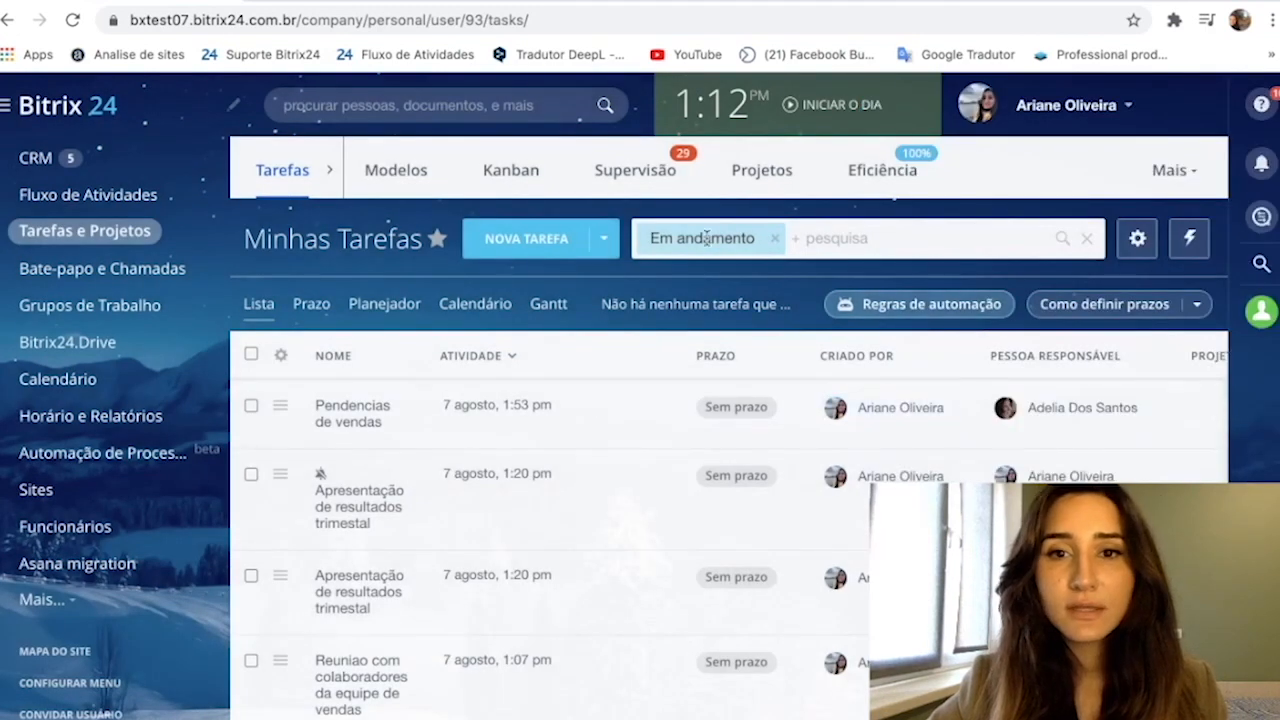
# - Reopen the task automation rules to examine the extension and view options, then return to the task list
pyautogui.click(931, 304)
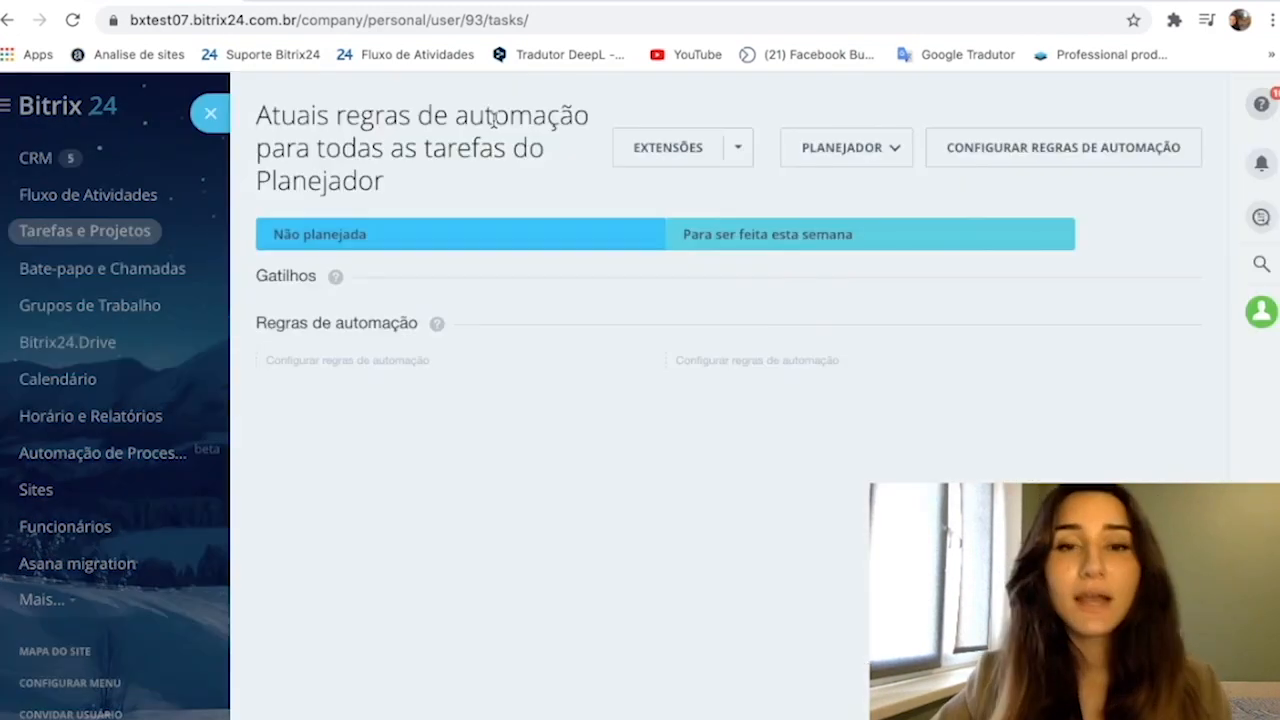
pyautogui.click(736, 150)
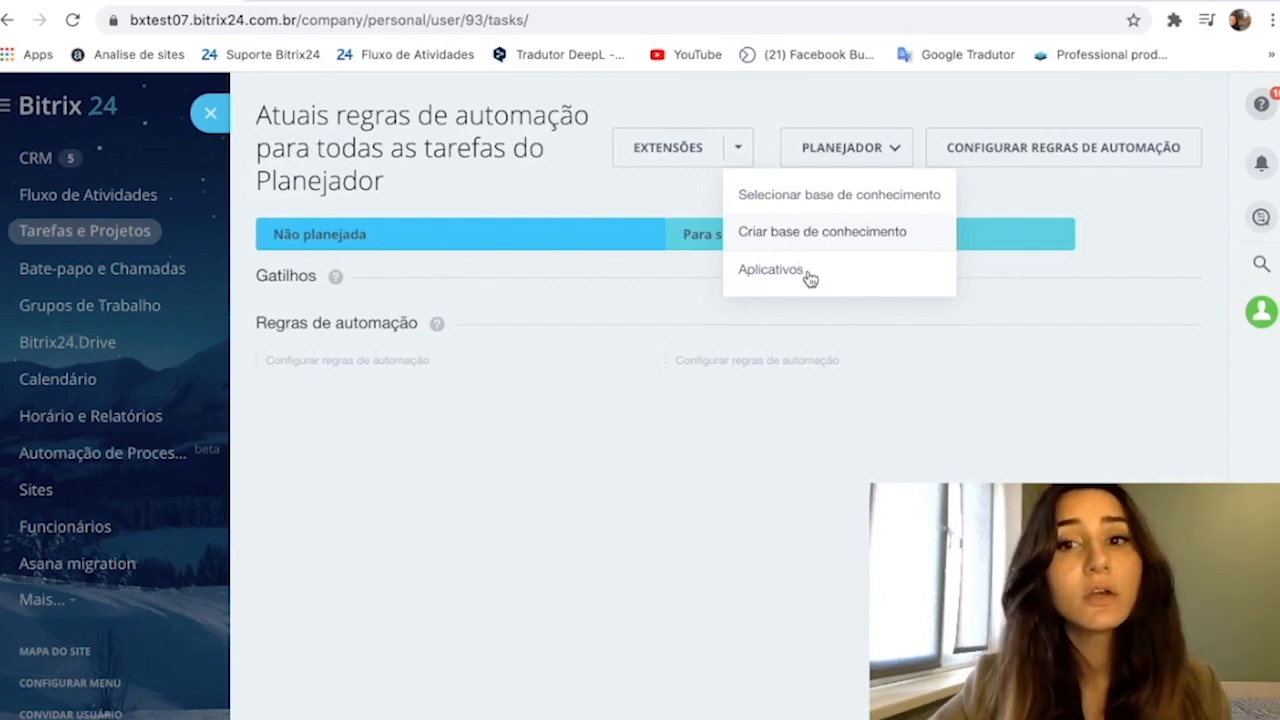
pyautogui.click(862, 152)
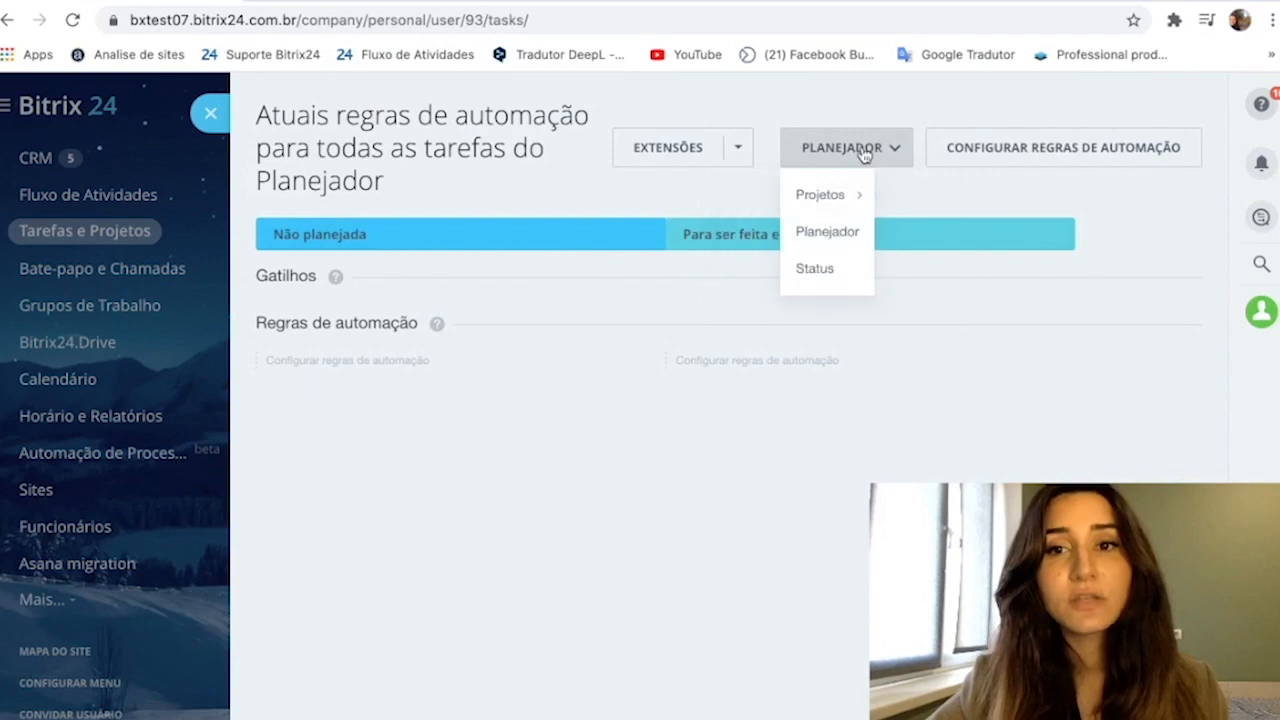
pyautogui.click(218, 119)
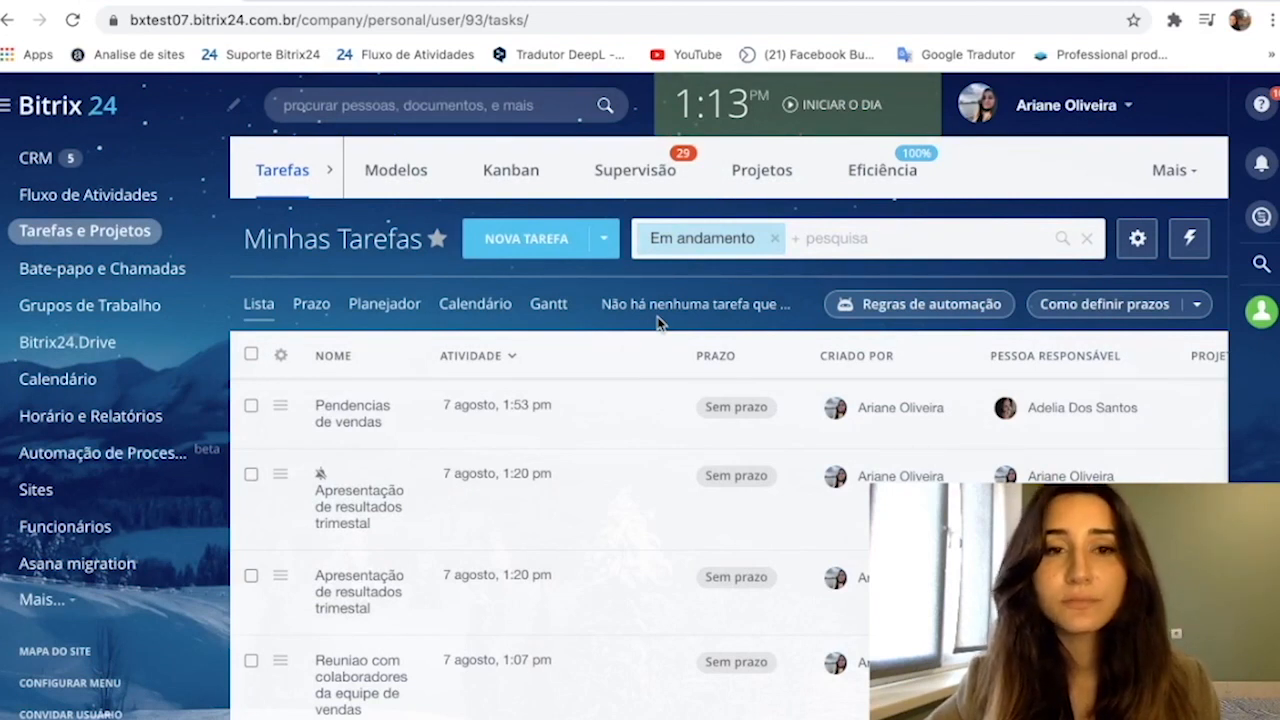
# - Mark the topmost "Apresentação de resultados trimestal" task in the list as completed
pyautogui.scroll(-3, 574, 374)
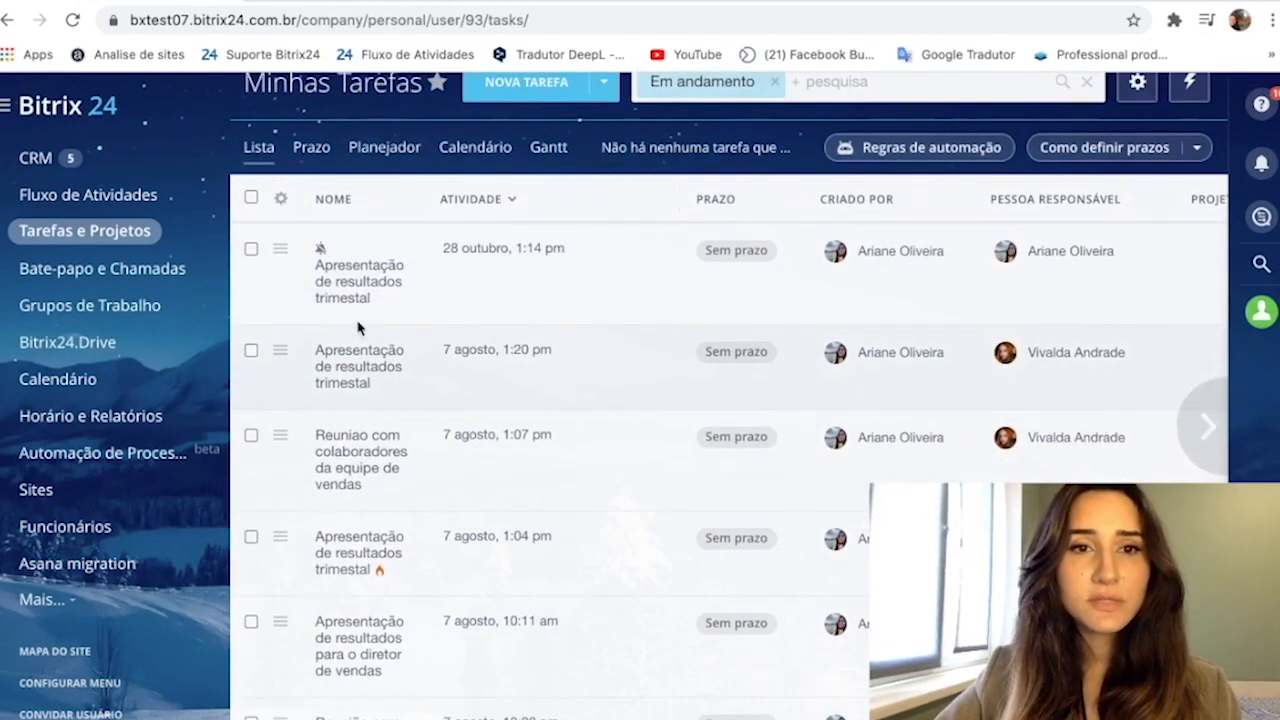
pyautogui.click(280, 250)
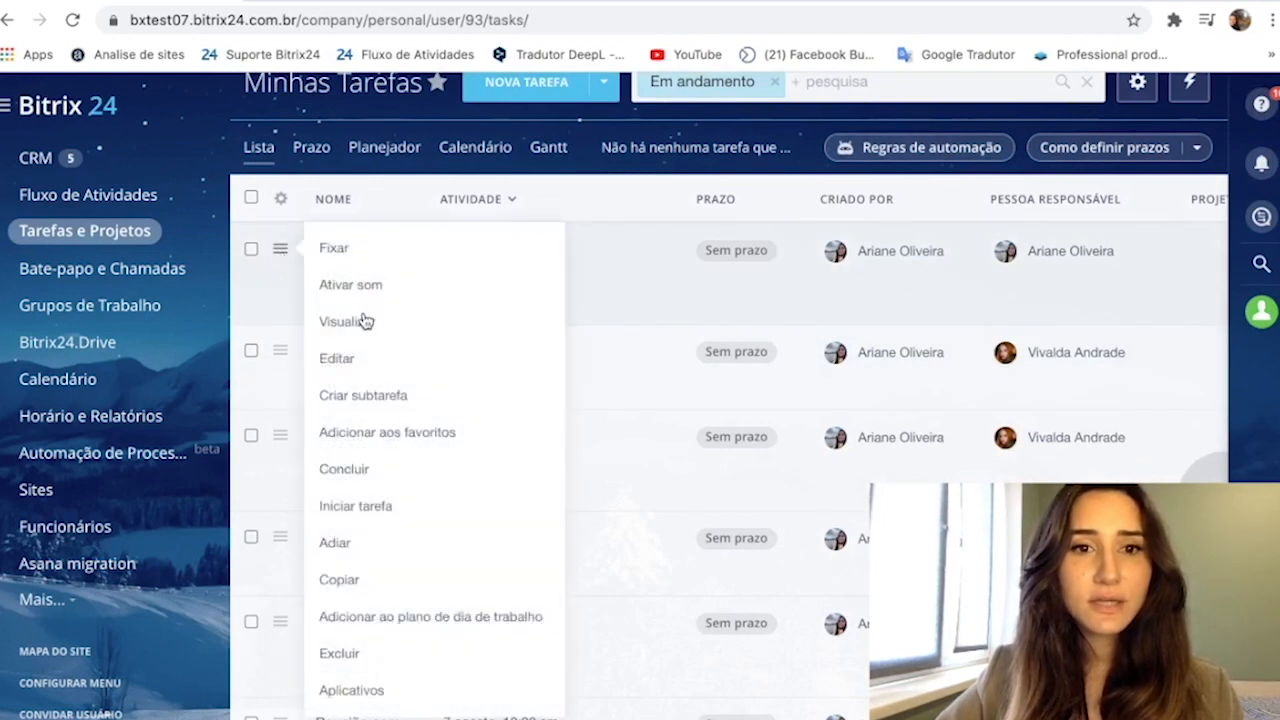
pyautogui.click(403, 473)
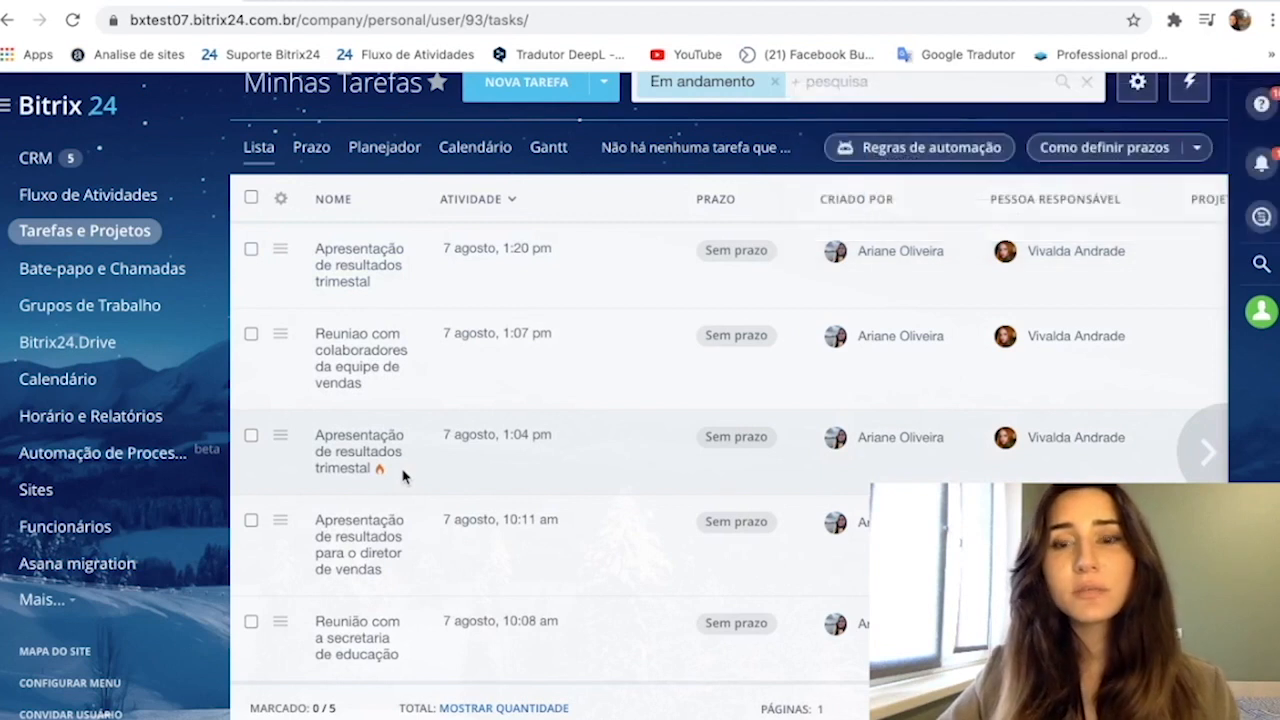
# - Check the notifications for the automated task-completion message, highlight its text and return to the task list
pyautogui.click(1260, 166)
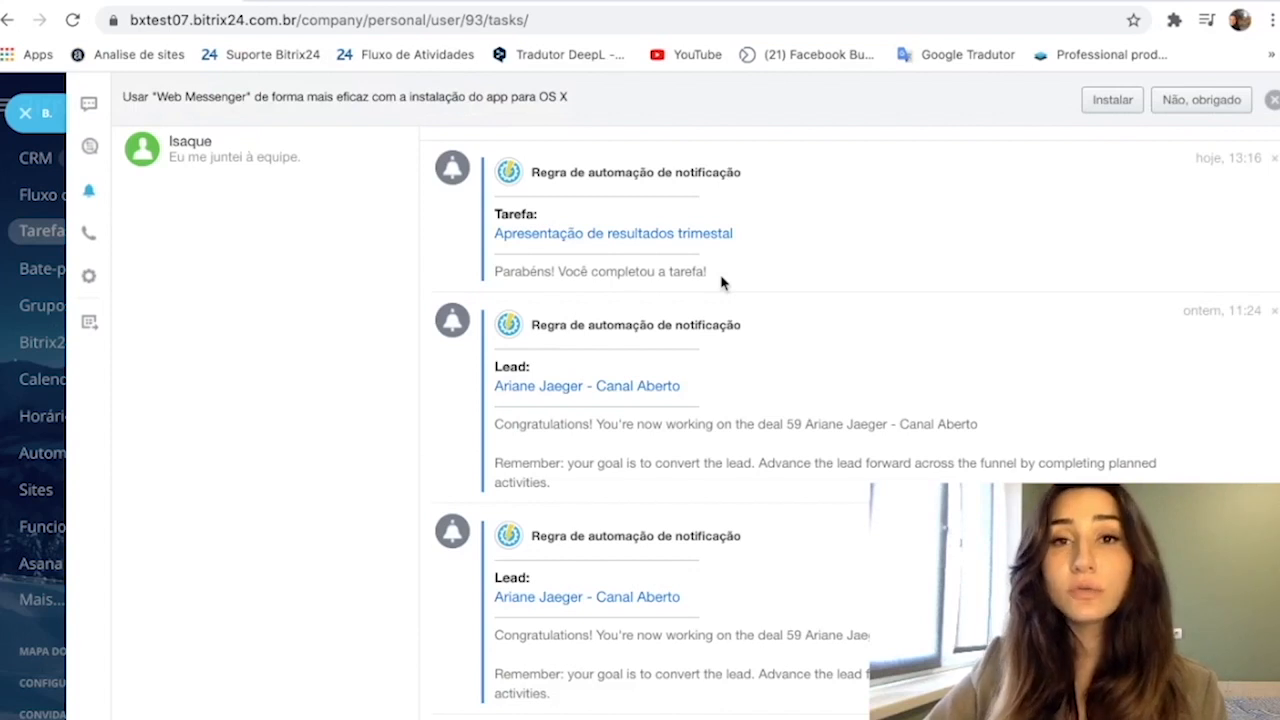
pyautogui.moveTo(722, 283); pyautogui.dragTo(490, 275)
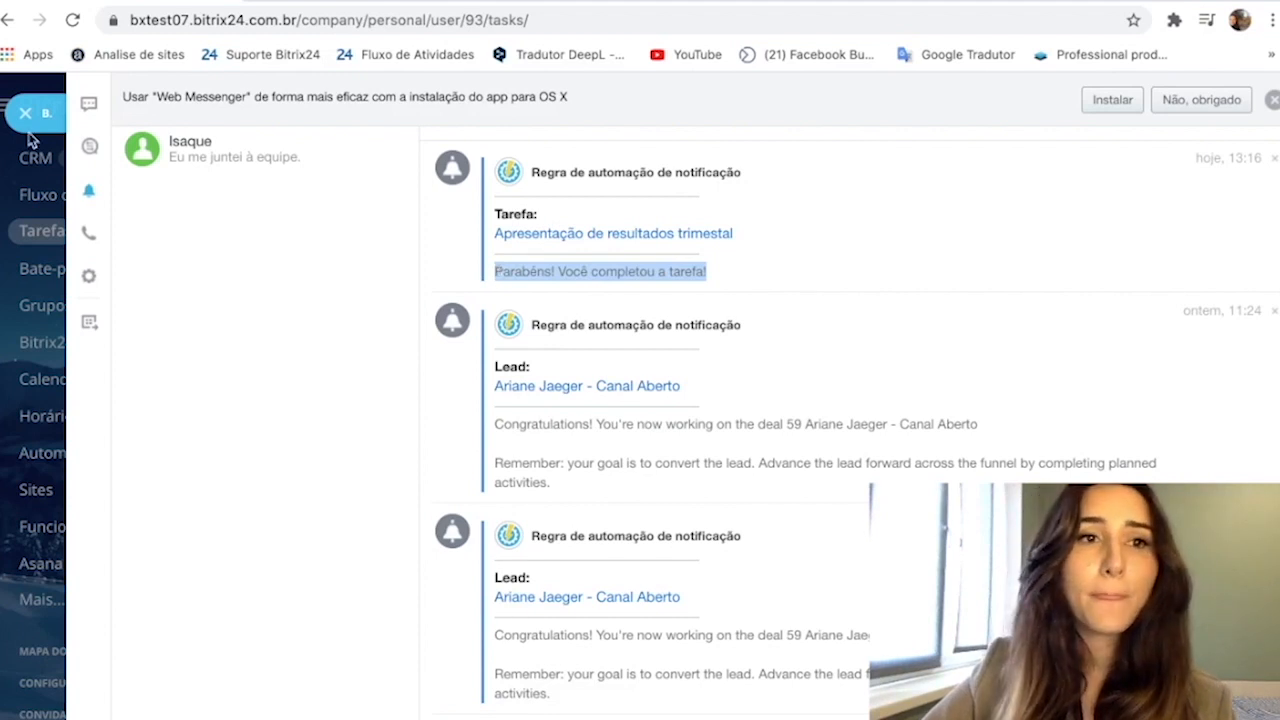
pyautogui.click(25, 113)
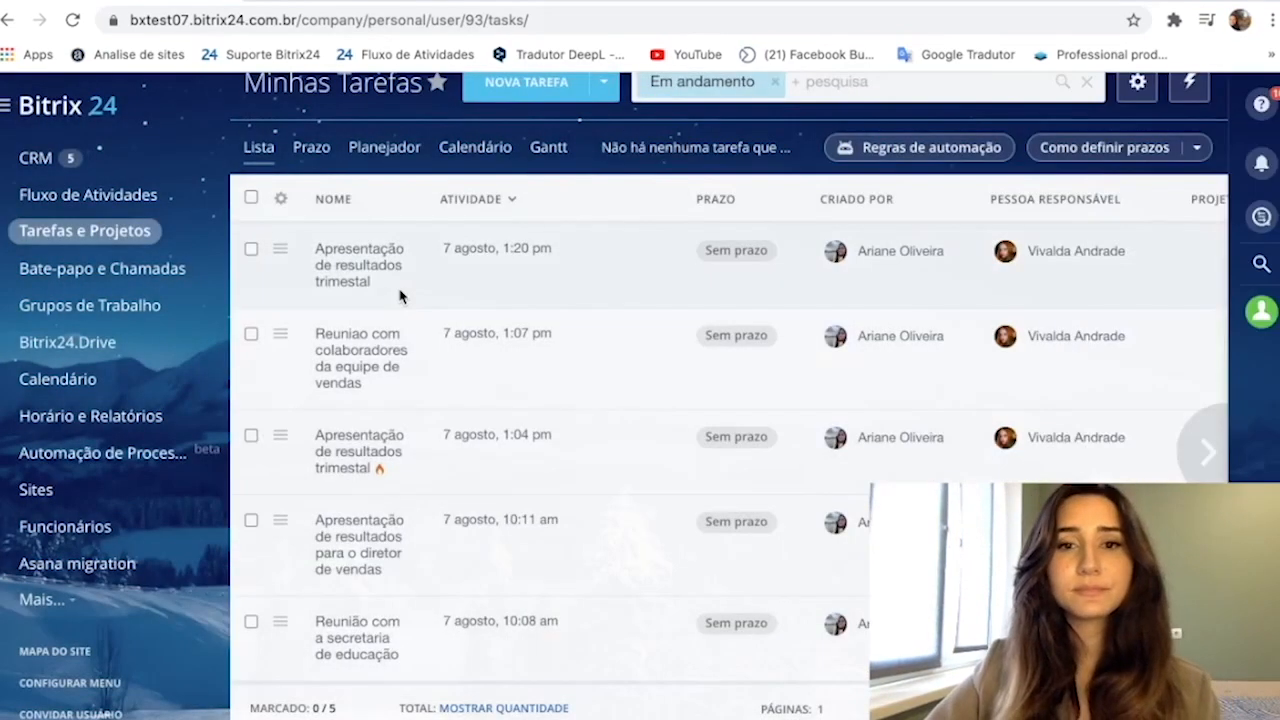